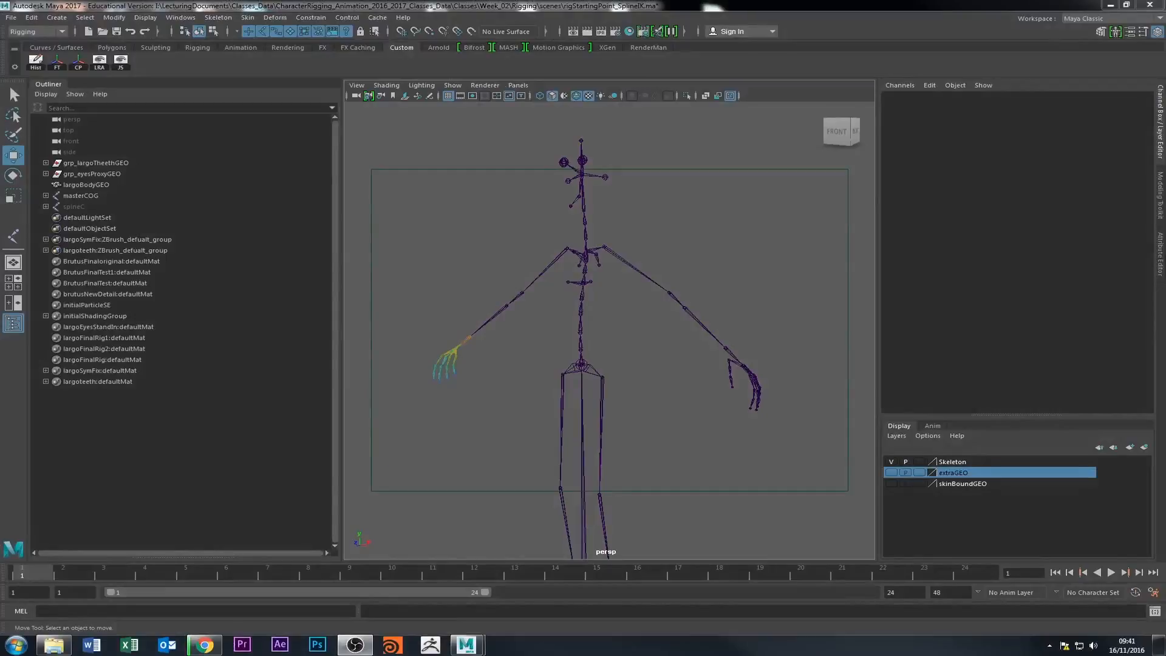
Examine the character skeleton from several angles, focusing on the spine joints between the hips and shoulders.
{"action": "left_click_drag", "start_coordinate": [734, 396], "coordinate": [660, 491], "text": "alt"}
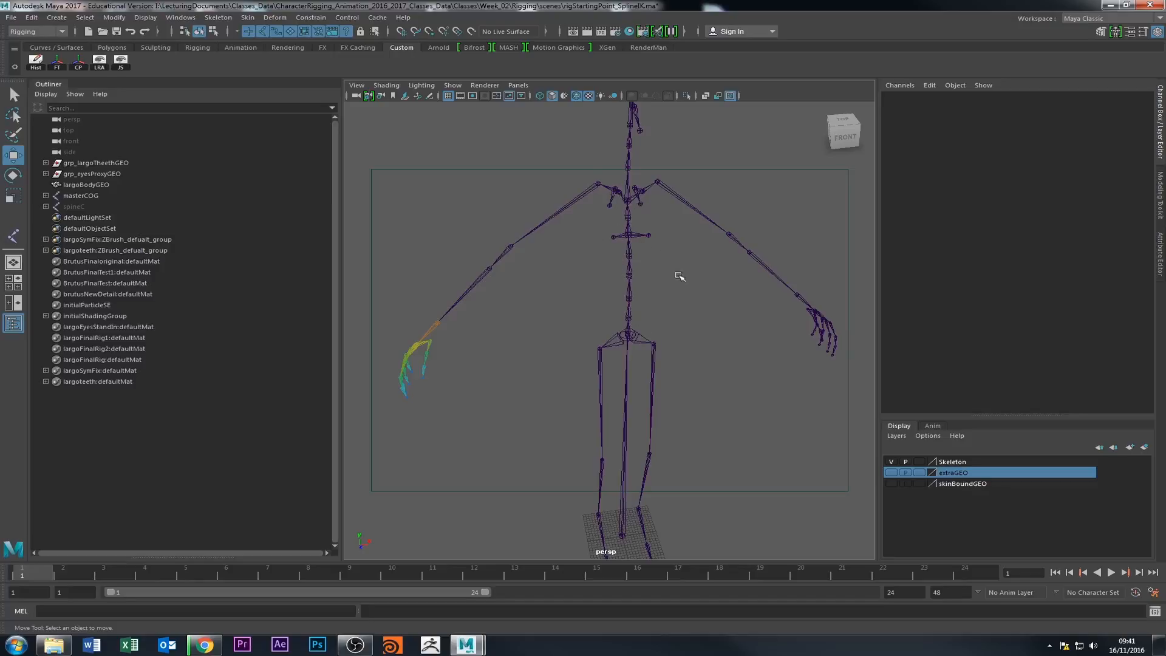
{"action": "left_click_drag", "start_coordinate": [679, 276], "coordinate": [595, 289], "text": "alt"}
{"action": "right_click_drag", "start_coordinate": [595, 288], "coordinate": [729, 307], "text": "alt"}
{"action": "middle_click_drag", "start_coordinate": [729, 308], "coordinate": [675, 353], "text": "alt"}
{"action": "right_click_drag", "start_coordinate": [675, 353], "coordinate": [621, 367], "text": "alt"}
{"action": "left_click_drag", "start_coordinate": [622, 367], "coordinate": [559, 386], "text": "alt"}
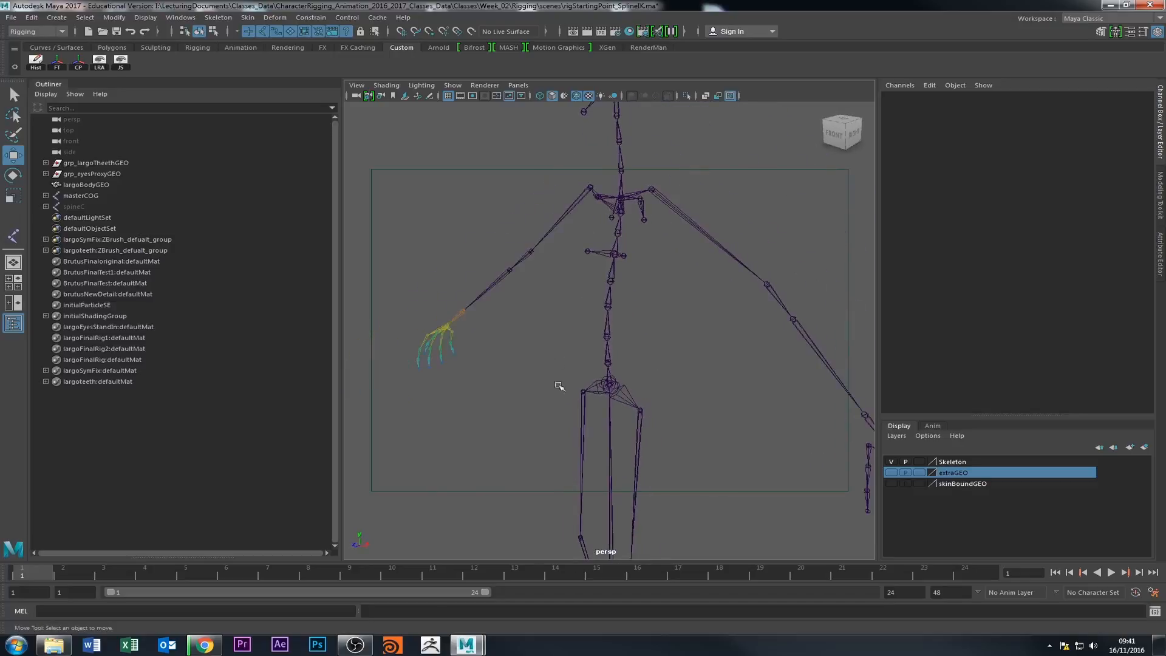
{"action": "left_click_drag", "start_coordinate": [510, 333], "coordinate": [566, 343], "text": "alt"}
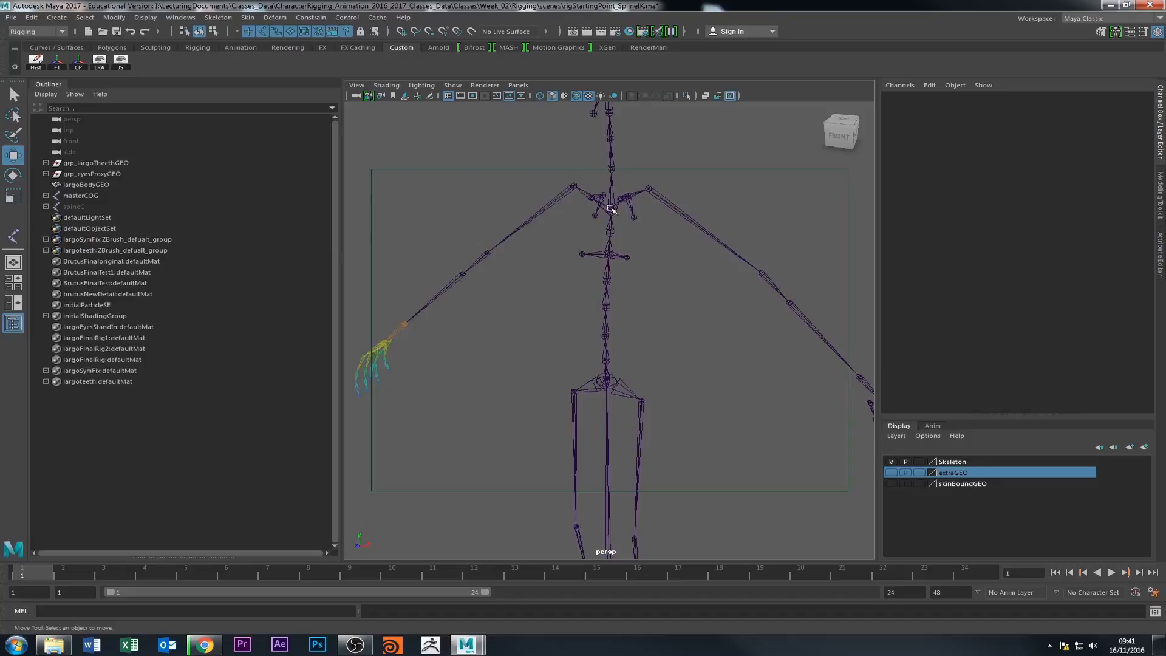
{"action": "left_click_drag", "start_coordinate": [586, 301], "coordinate": [580, 348], "text": "alt"}
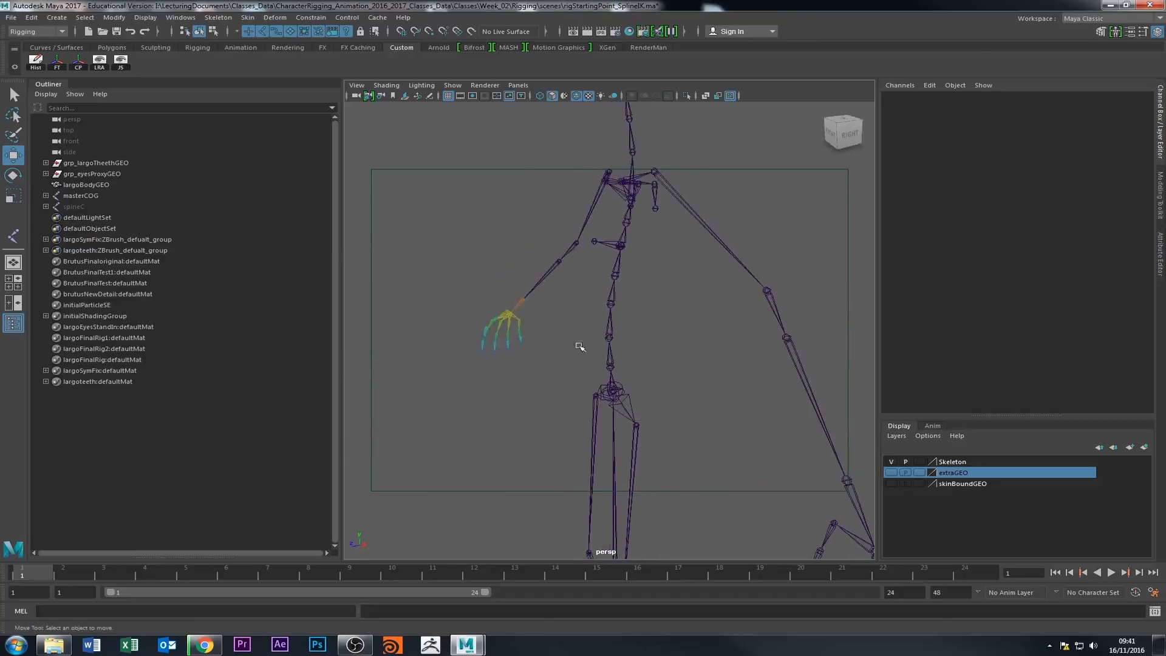
{"action": "left_click_drag", "start_coordinate": [739, 299], "coordinate": [623, 353], "text": "alt"}
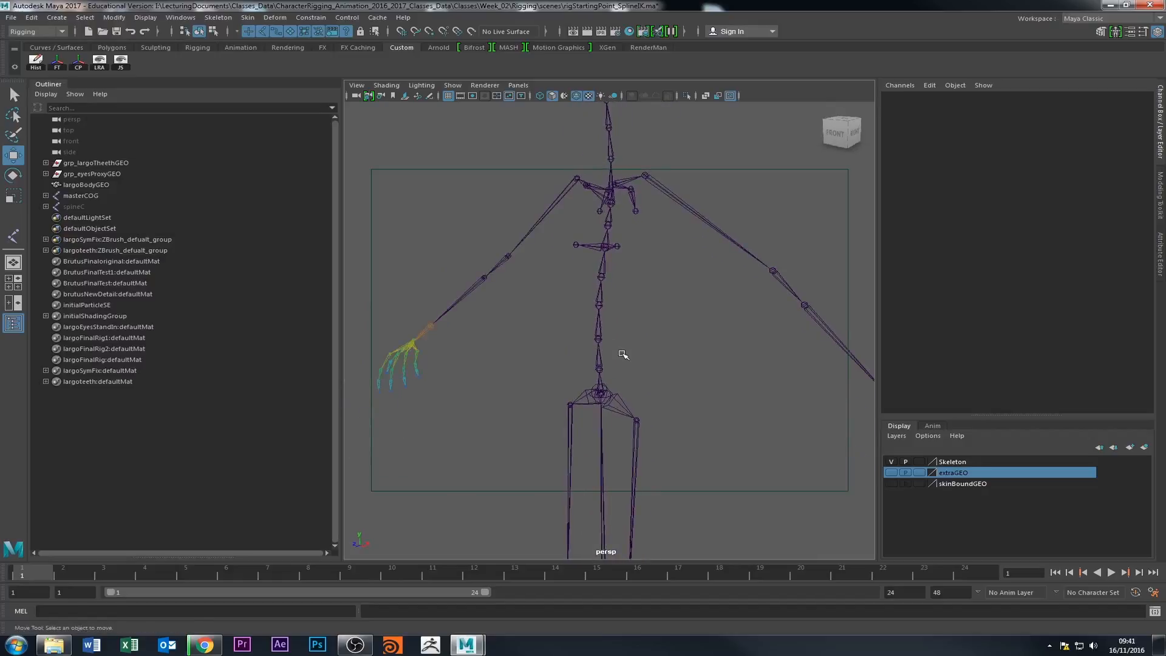
{"action": "left_click_drag", "start_coordinate": [515, 340], "coordinate": [589, 362], "text": "alt"}
{"action": "middle_click_drag", "start_coordinate": [588, 362], "coordinate": [541, 356], "text": "alt"}
{"action": "right_click_drag", "start_coordinate": [541, 357], "coordinate": [611, 357], "text": "alt"}
{"action": "left_click_drag", "start_coordinate": [610, 357], "coordinate": [565, 354], "text": "alt"}
{"action": "middle_click_drag", "start_coordinate": [565, 354], "coordinate": [574, 435], "text": "alt"}
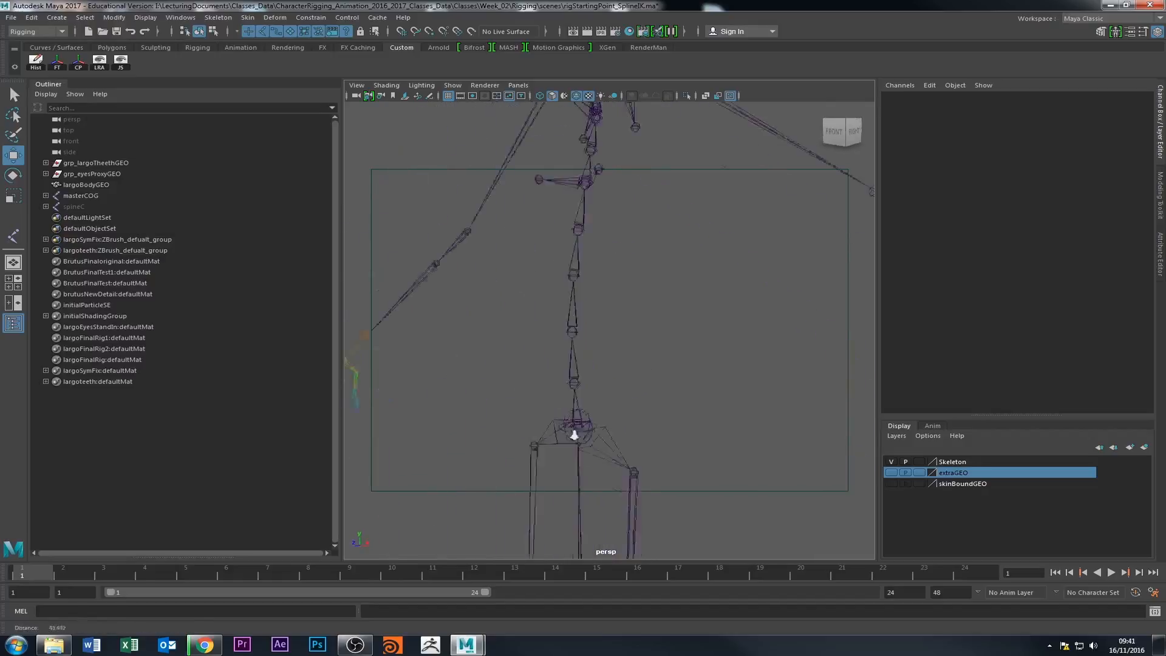
{"action": "left_click_drag", "start_coordinate": [573, 435], "coordinate": [632, 436], "text": "alt"}
{"action": "right_click_drag", "start_coordinate": [632, 436], "coordinate": [534, 394], "text": "alt"}
Show the local rotation axes of the masterCOG joint hierarchy, inspect the spine joints' orientation, and return to object selection.
{"action": "left_click", "coordinate": [575, 419]}
{"action": "left_click", "coordinate": [514, 365]}
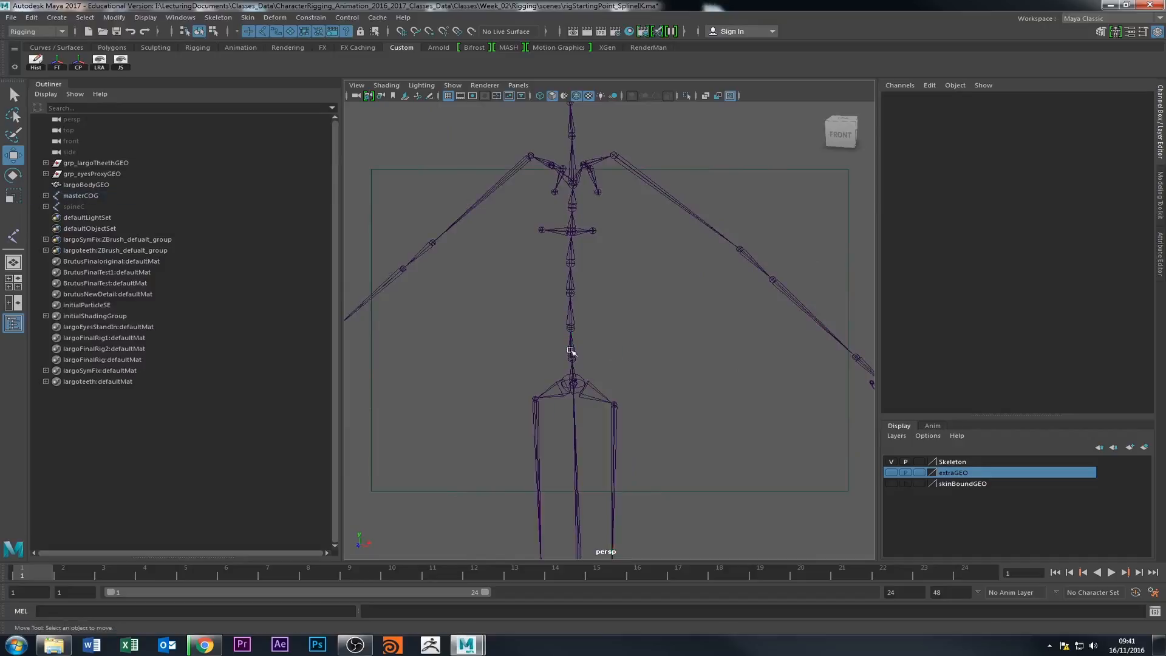
{"action": "left_click", "coordinate": [571, 351]}
{"action": "left_click", "coordinate": [532, 404]}
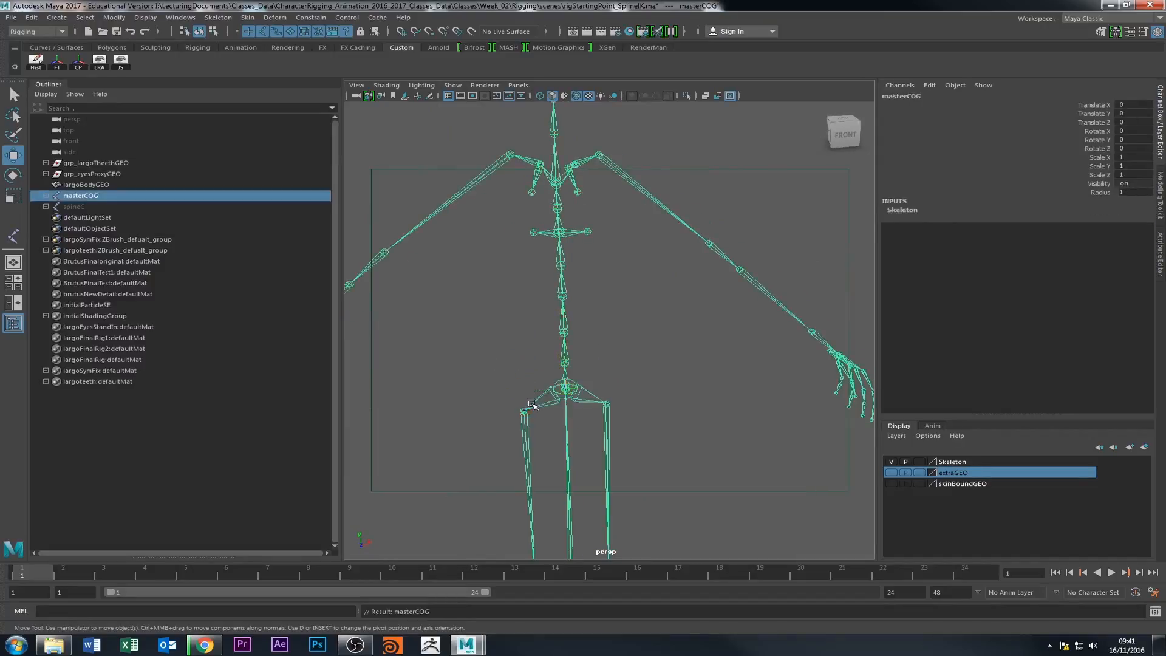
{"action": "left_click", "coordinate": [213, 32]}
{"action": "left_click_drag", "start_coordinate": [547, 364], "coordinate": [607, 362], "text": "alt"}
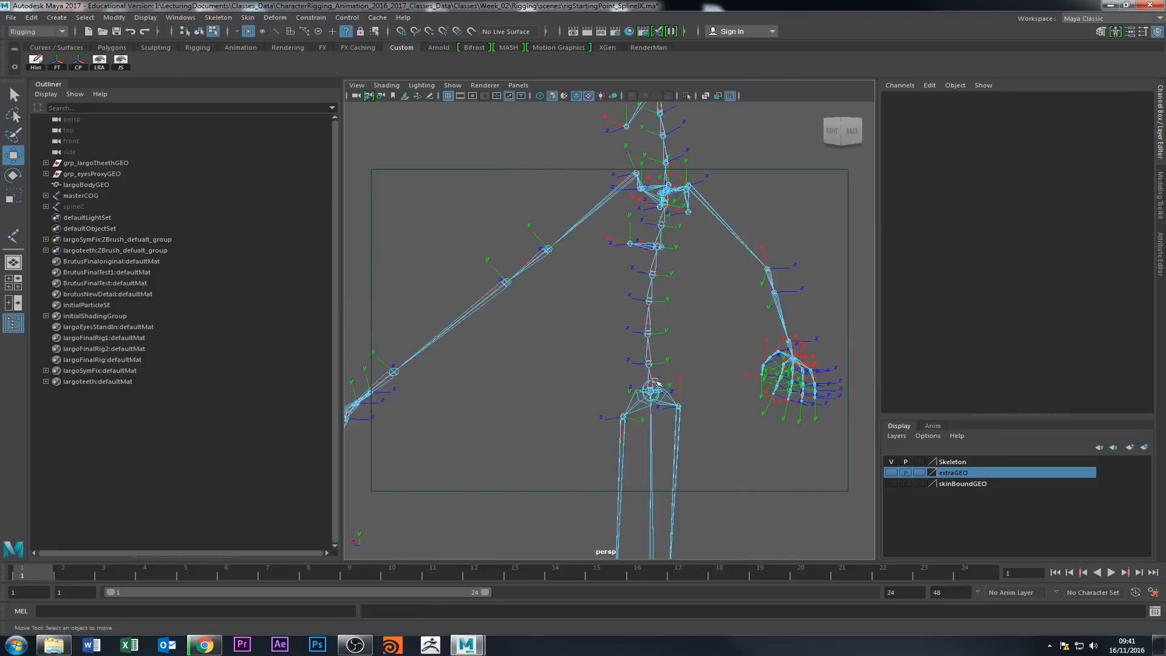
{"action": "left_click_drag", "start_coordinate": [700, 319], "coordinate": [623, 328], "text": "alt"}
{"action": "left_click_drag", "start_coordinate": [654, 270], "coordinate": [559, 292], "text": "alt"}
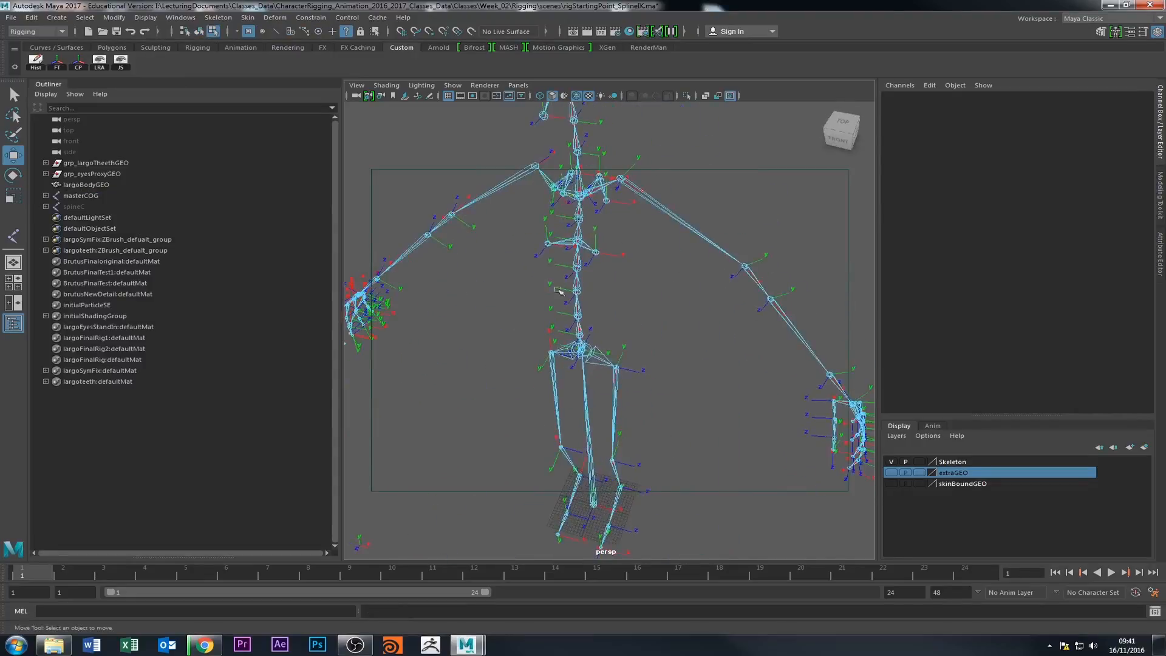
{"action": "scroll", "coordinate": [551, 244], "scroll_direction": "up", "scroll_amount": 3}
{"action": "left_click_drag", "start_coordinate": [469, 348], "coordinate": [564, 404], "text": "alt"}
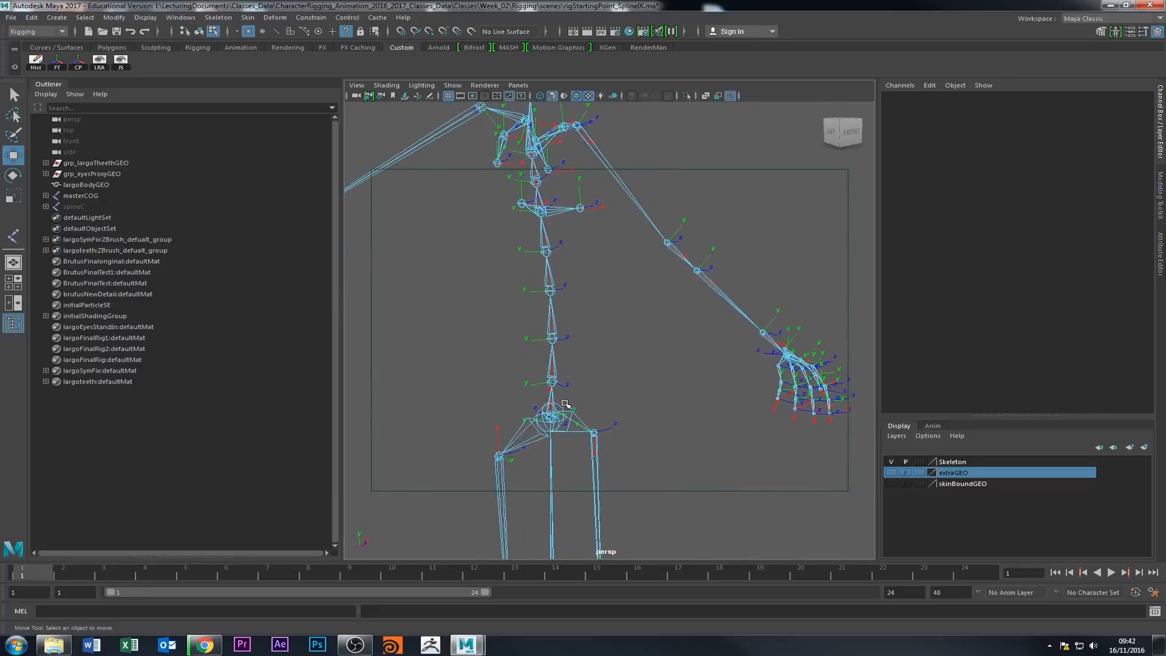
{"action": "left_click", "coordinate": [199, 31]}
{"action": "left_click", "coordinate": [530, 352]}
{"action": "left_click_drag", "start_coordinate": [530, 352], "coordinate": [377, 362], "text": "alt"}
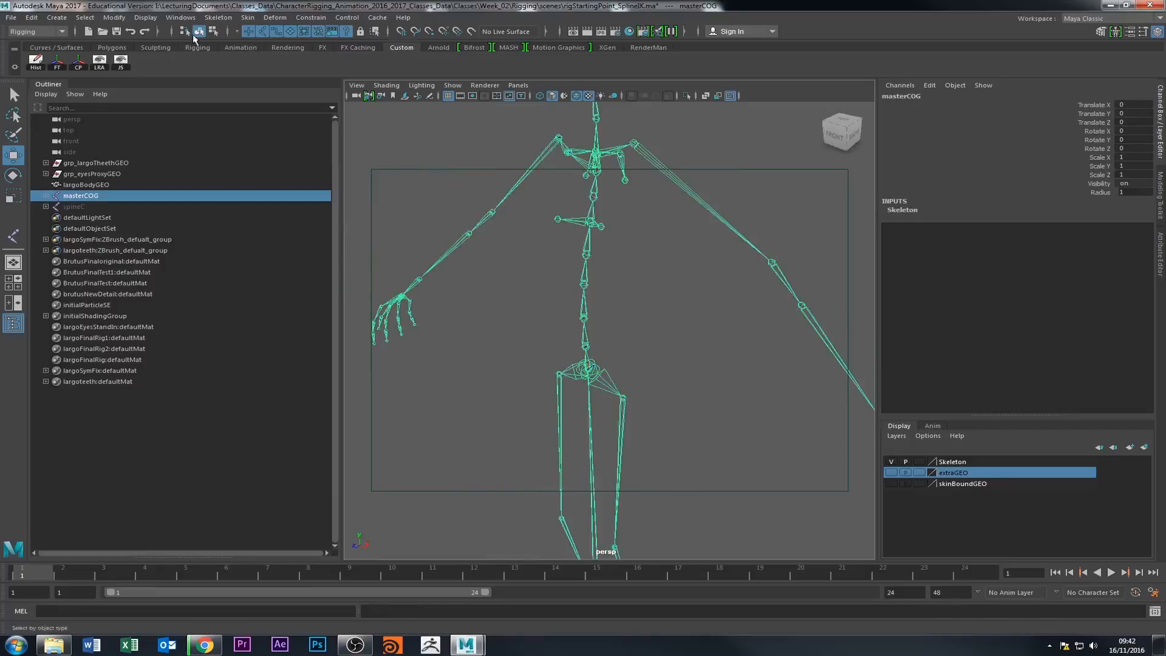
Create an IK spline handle with default settings and an automatically created curve, from the base of the spine to the upper chest joint.
{"action": "left_click", "coordinate": [219, 19]}
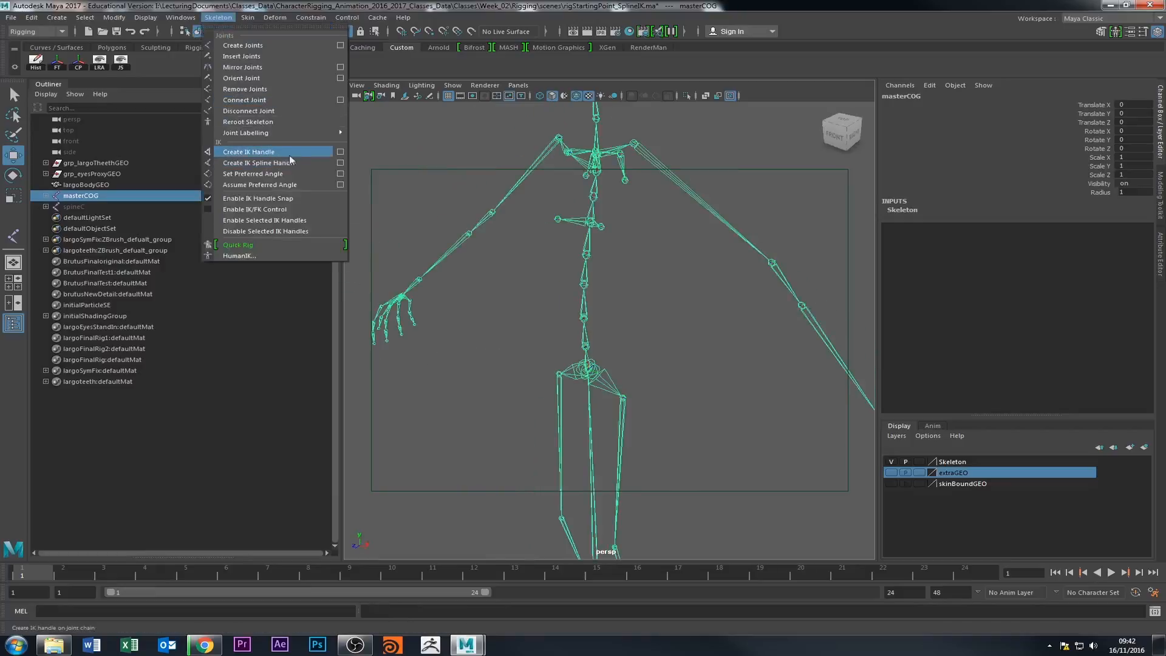
{"action": "left_click", "coordinate": [340, 163]}
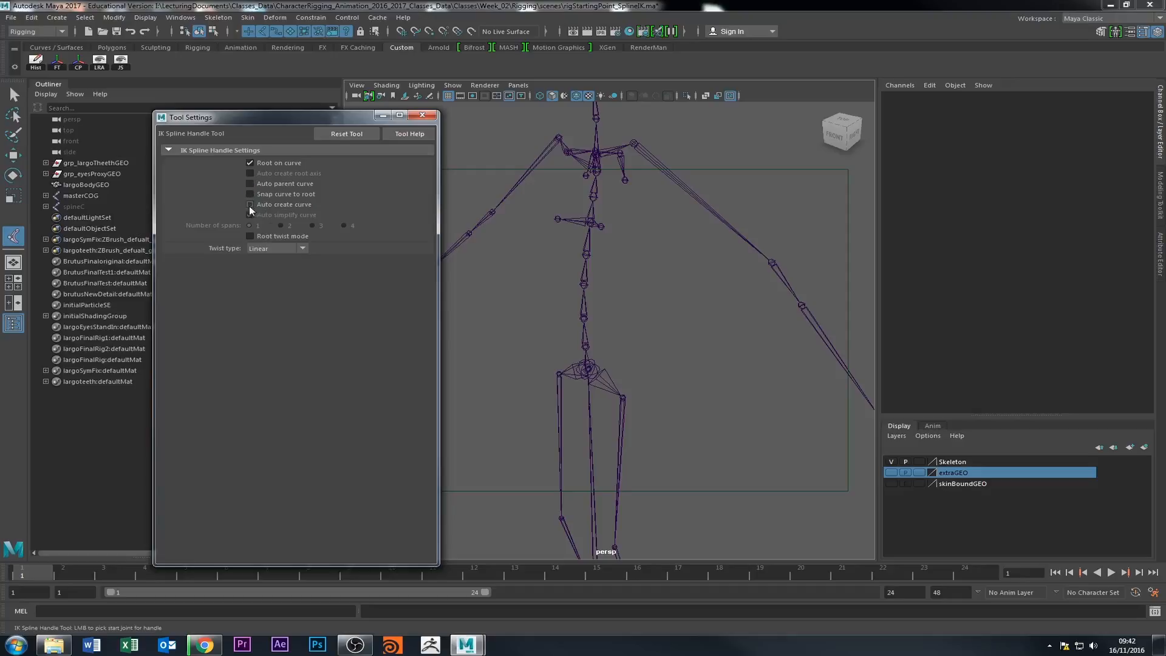
{"action": "left_click", "coordinate": [335, 133]}
{"action": "left_click_drag", "start_coordinate": [591, 322], "coordinate": [706, 237], "text": "alt"}
{"action": "left_click", "coordinate": [653, 407]}
{"action": "left_click", "coordinate": [706, 191]}
{"action": "left_click_drag", "start_coordinate": [604, 281], "coordinate": [745, 308], "text": "alt"}
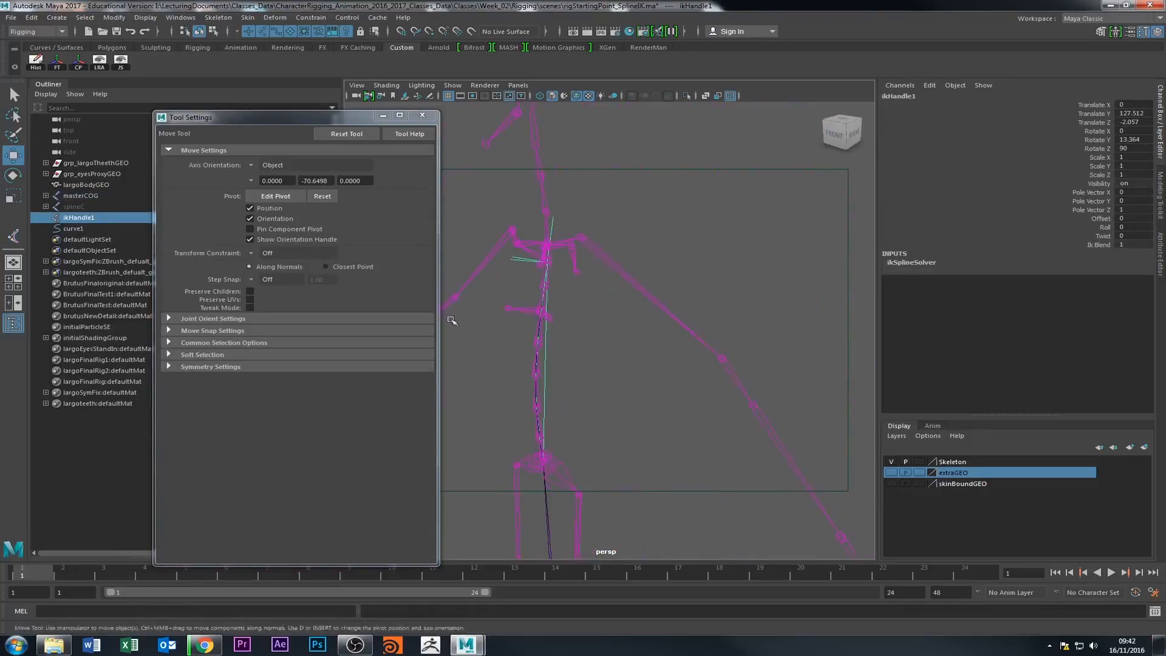
{"action": "left_click", "coordinate": [419, 116]}
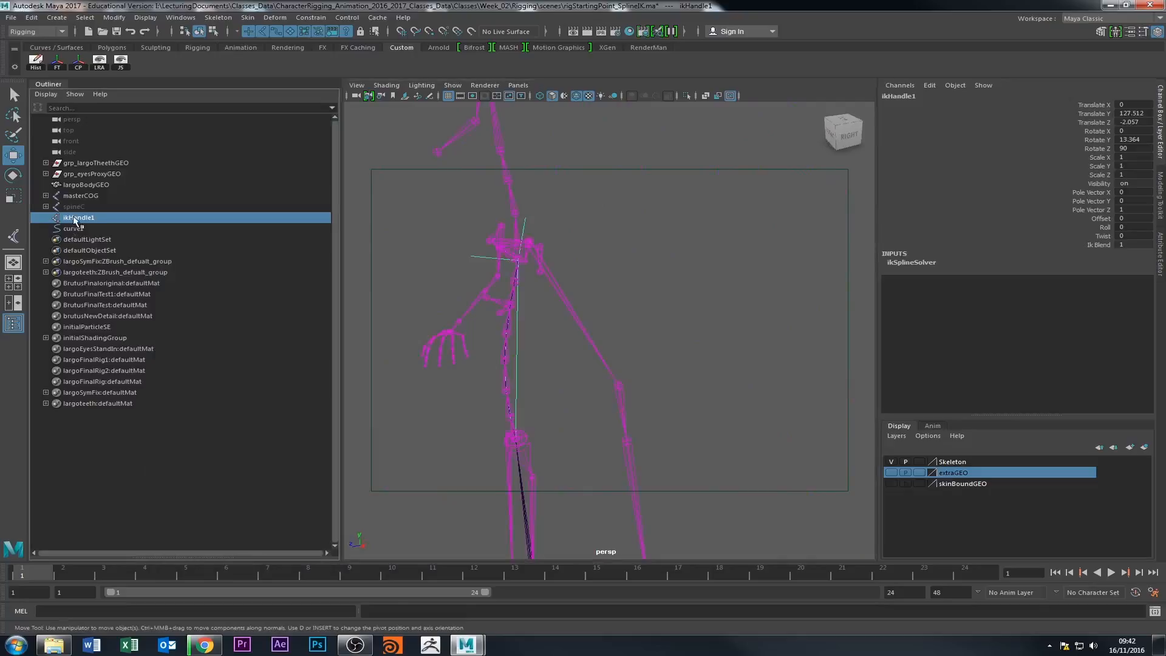
Inspect the new IK handle and its curve by selecting each of them in turn.
{"action": "left_click", "coordinate": [75, 232]}
{"action": "left_click", "coordinate": [78, 218]}
{"action": "left_click", "coordinate": [79, 229]}
{"action": "left_click", "coordinate": [79, 220]}
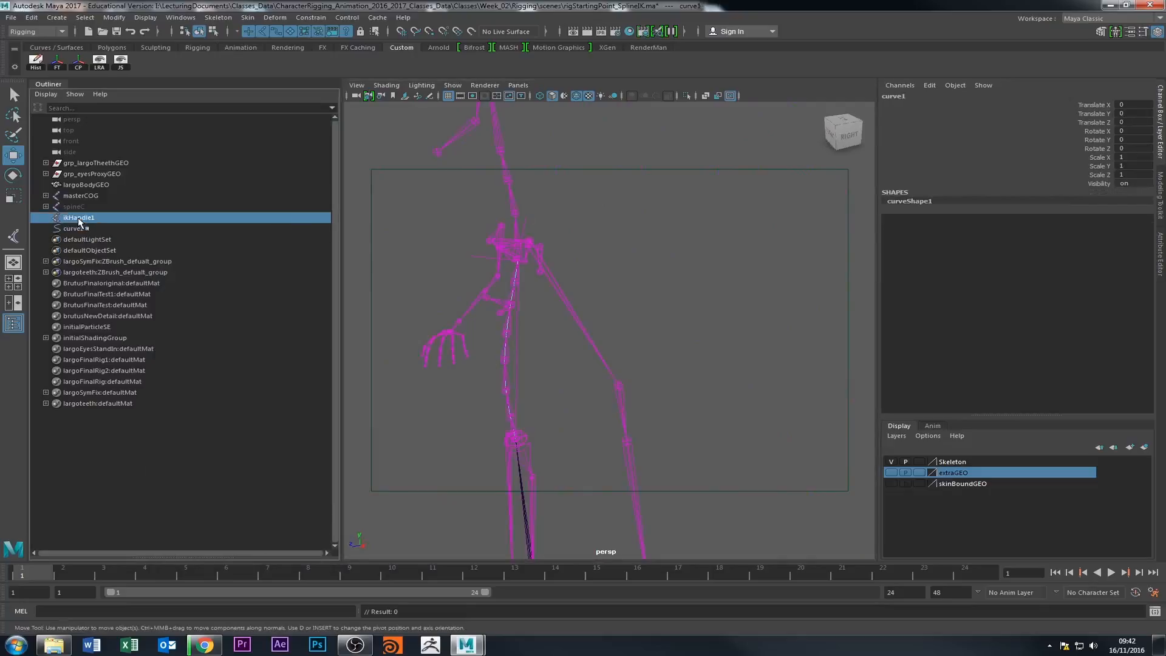
{"action": "left_click", "coordinate": [78, 227]}
{"action": "left_click", "coordinate": [78, 218]}
Rename the new IK handle as Spine_IKHandle.
{"action": "double_click", "coordinate": [79, 218]}
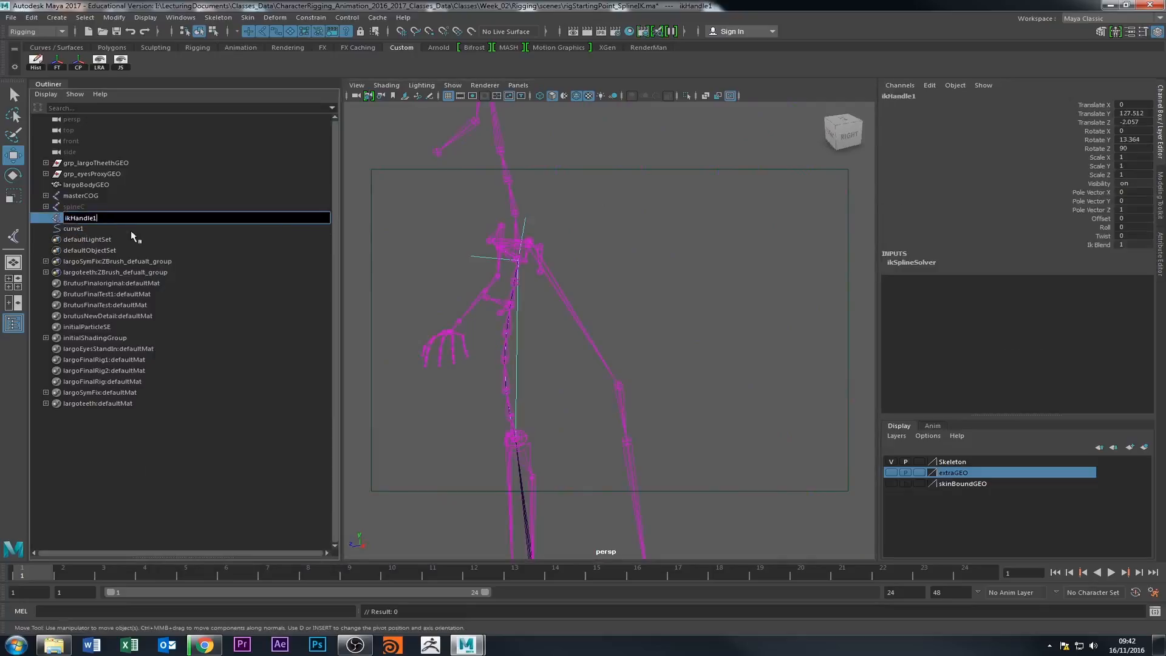
{"action": "key", "text": "Return"}
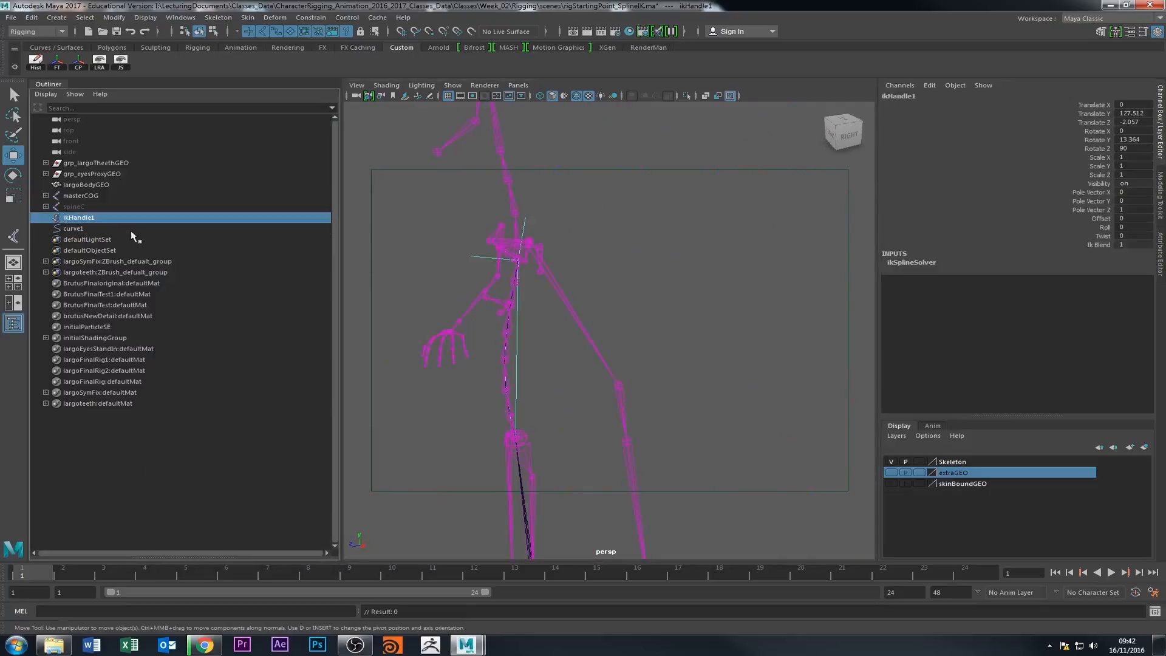
{"action": "double_click", "coordinate": [82, 217]}
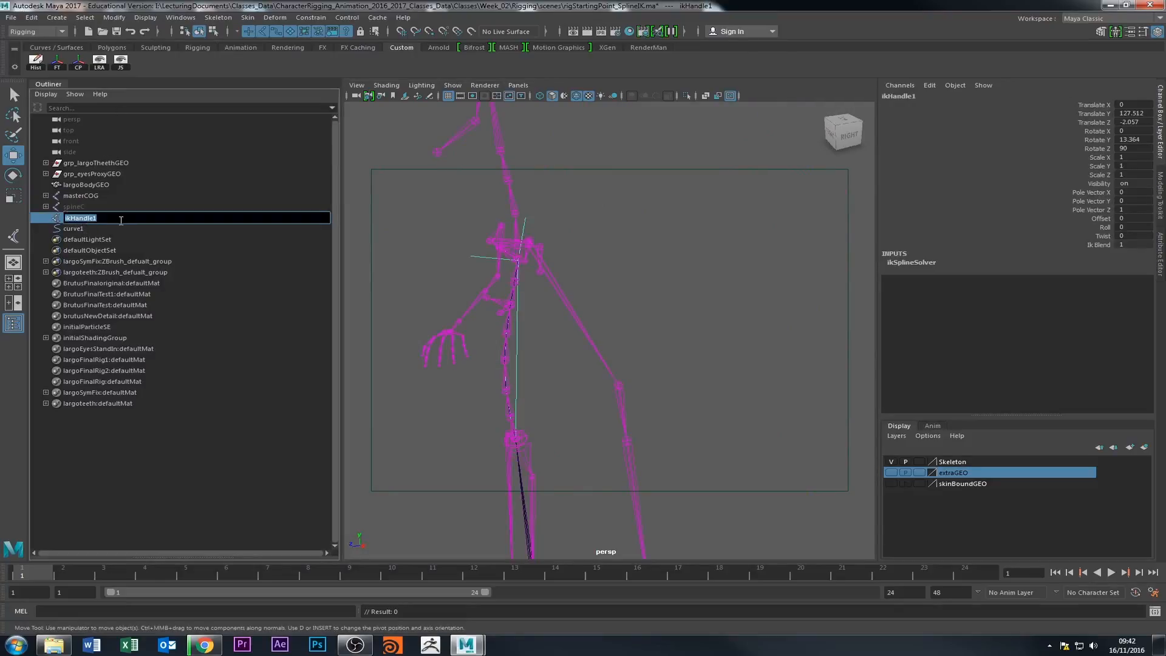
{"action": "type", "text": "Spio"}
{"action": "type", "text": "e_IK"}
{"action": "key", "text": "Return"}
Rename the IK handle's curve as spineCurve.
{"action": "left_click", "coordinate": [88, 228]}
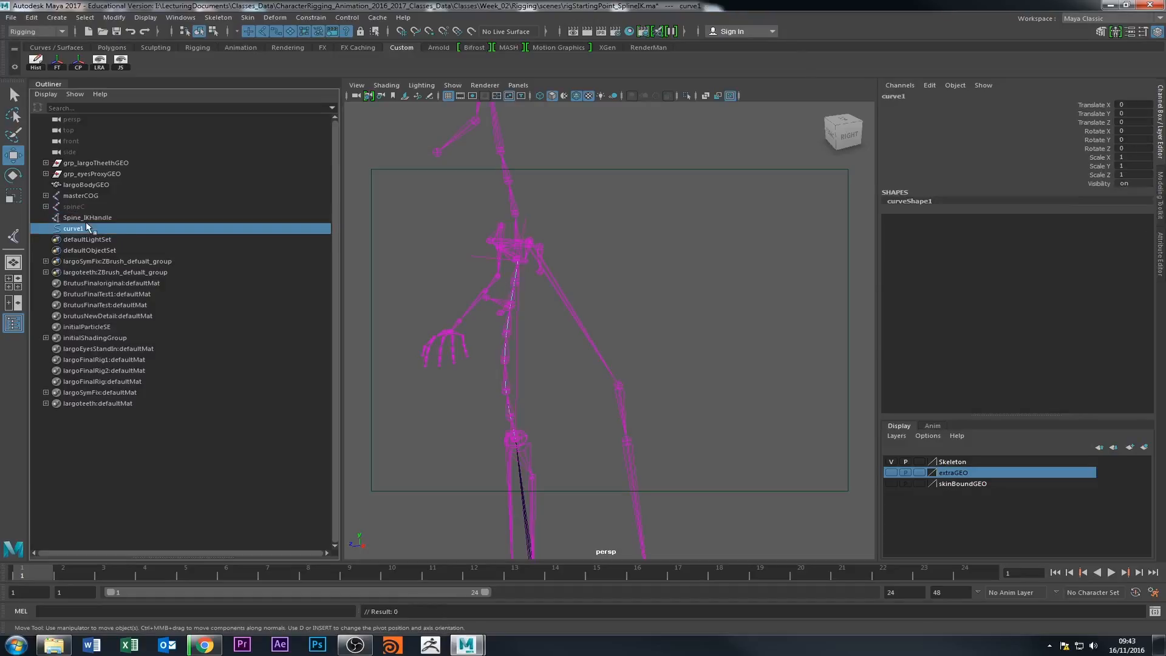
{"action": "double_click", "coordinate": [85, 229]}
{"action": "type", "text": "spineCurve"}
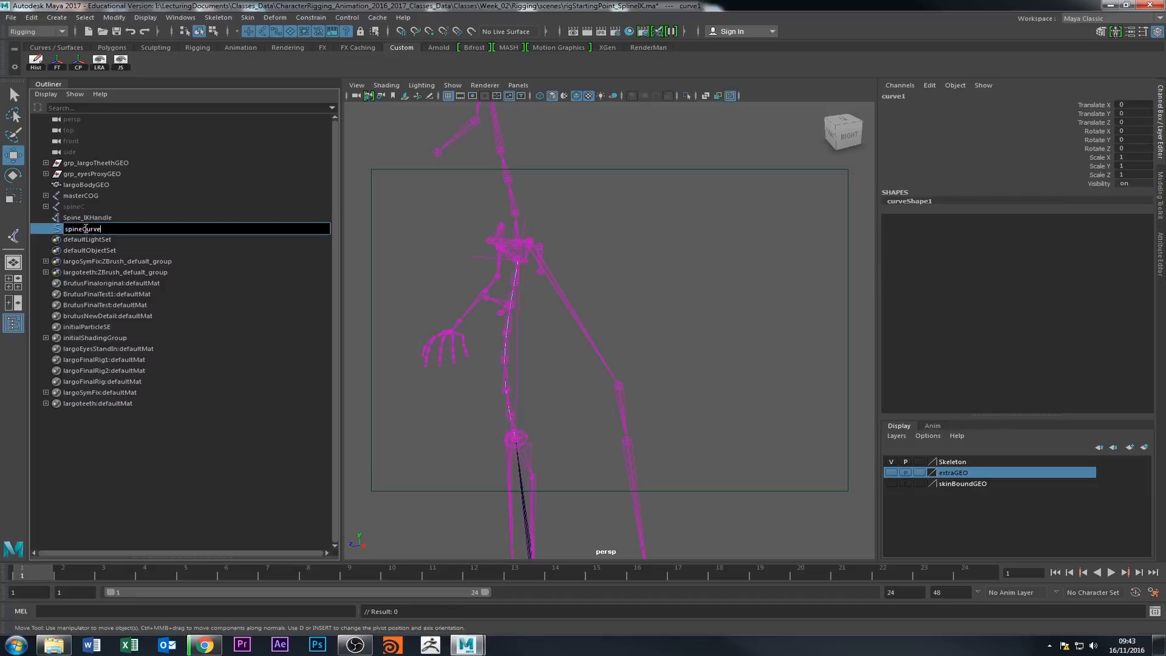
{"action": "key", "text": "Return"}
Hide the Skeleton layer and Spine_IKHandle, leaving only the spine curve in the view.
{"action": "left_click_drag", "start_coordinate": [658, 396], "coordinate": [698, 354], "text": "alt"}
{"action": "left_click", "coordinate": [891, 461]}
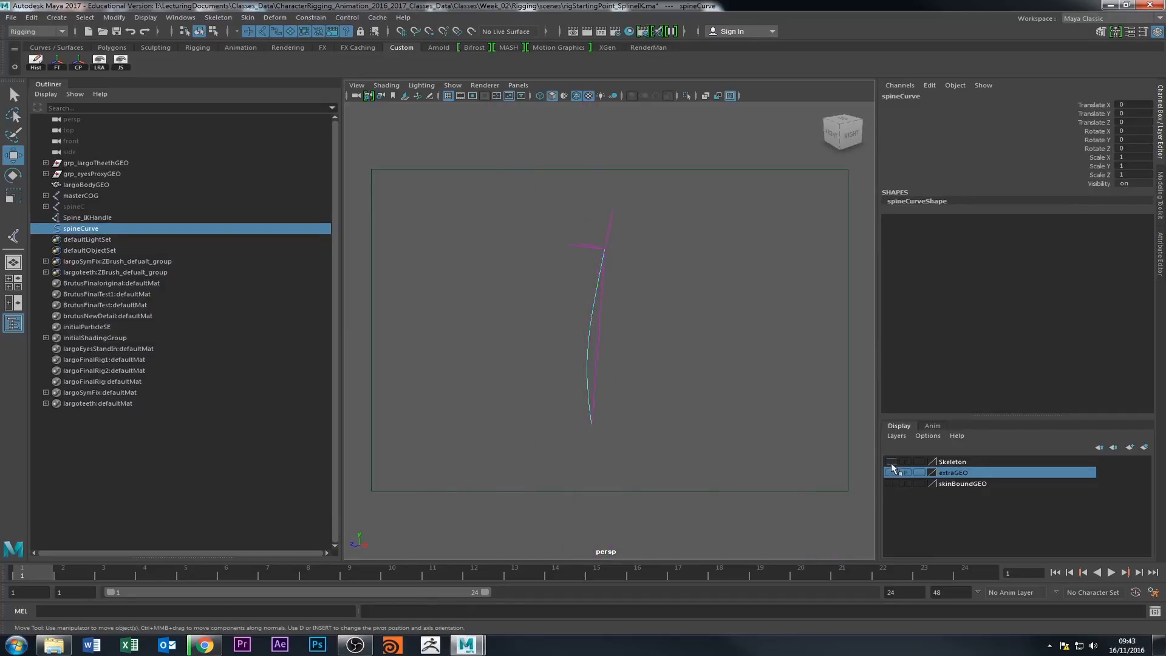
{"action": "left_click", "coordinate": [734, 409]}
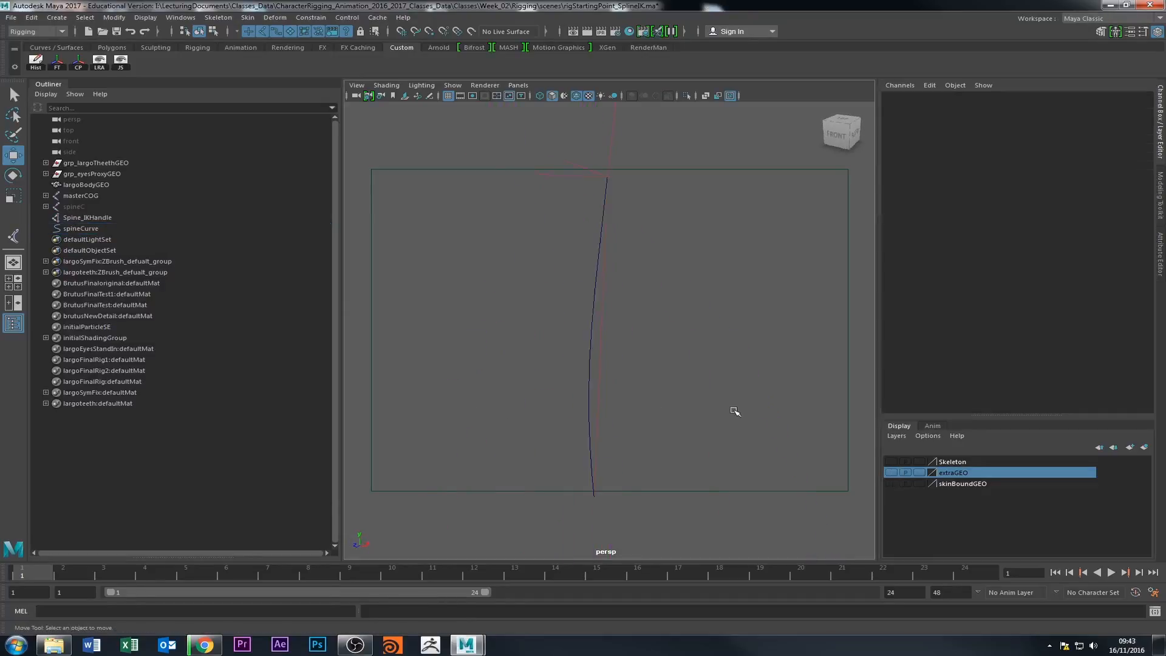
{"action": "left_click", "coordinate": [608, 155]}
{"action": "left_click_drag", "start_coordinate": [582, 301], "coordinate": [547, 333], "text": "alt"}
{"action": "left_click", "coordinate": [542, 342]}
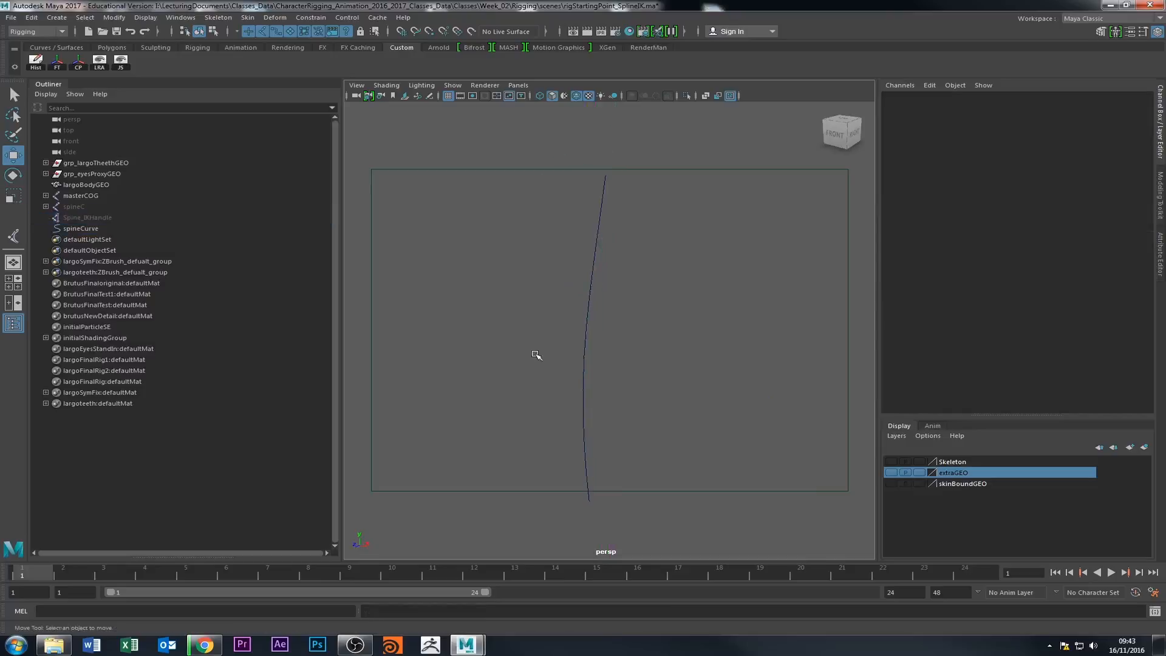
Display the control vertices of spineCurve.
{"action": "left_click", "coordinate": [585, 356]}
{"action": "left_click", "coordinate": [146, 17]}
{"action": "mouse_move", "coordinate": [124, 19]}
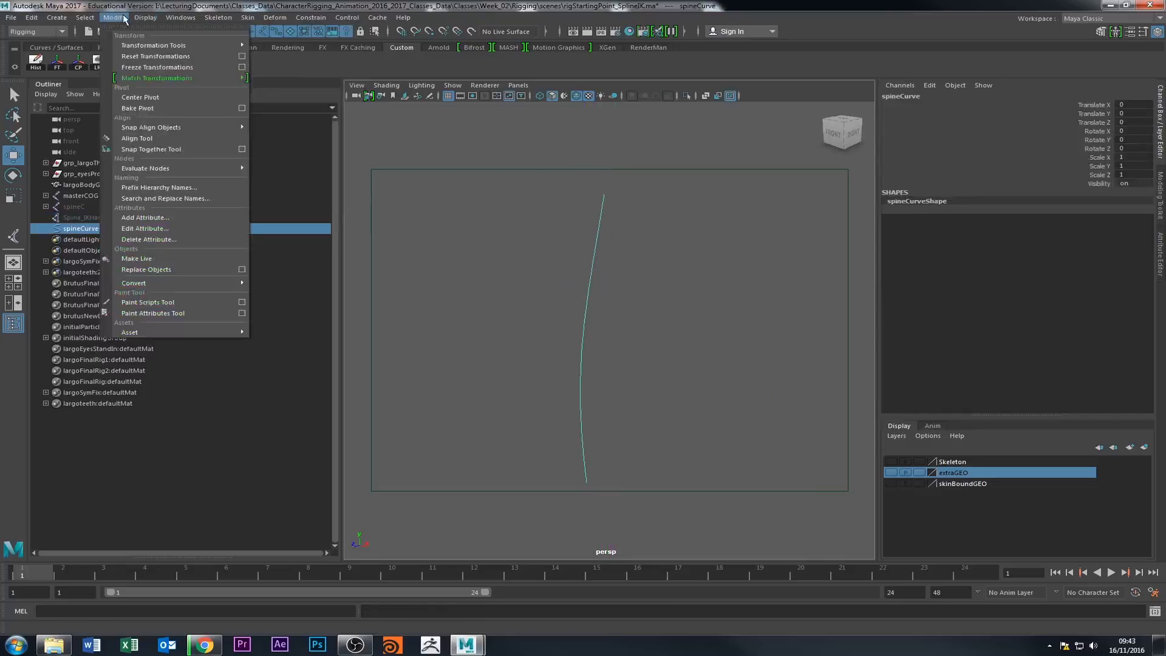
{"action": "mouse_move", "coordinate": [167, 22]}
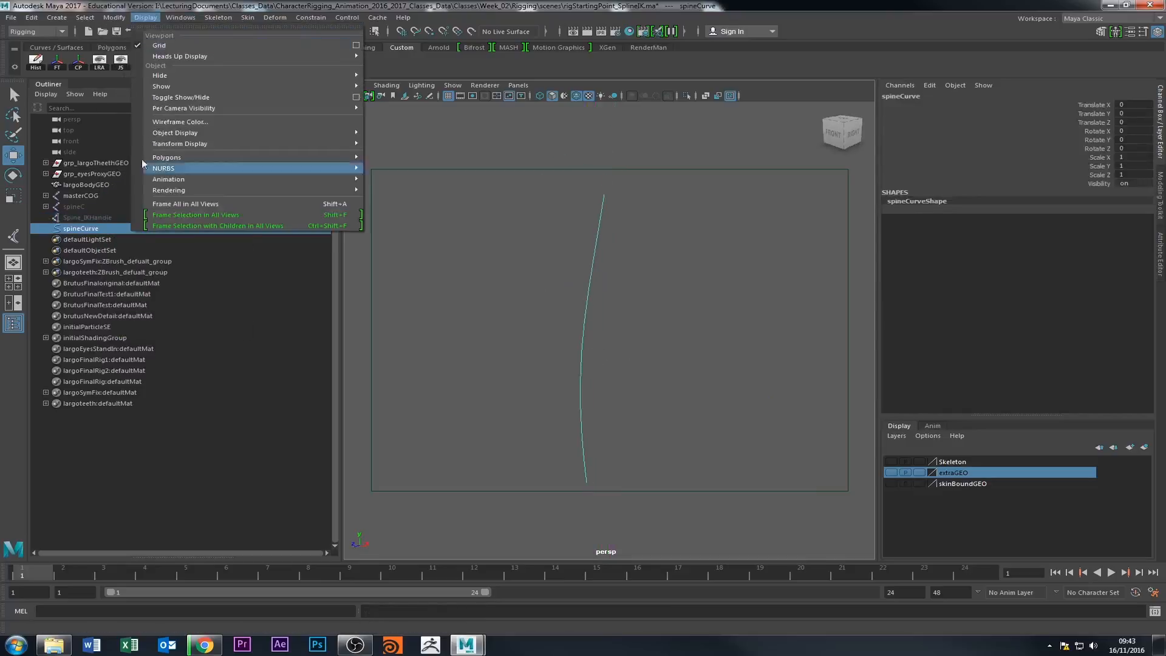
{"action": "mouse_move", "coordinate": [186, 167]}
{"action": "left_click", "coordinate": [398, 177]}
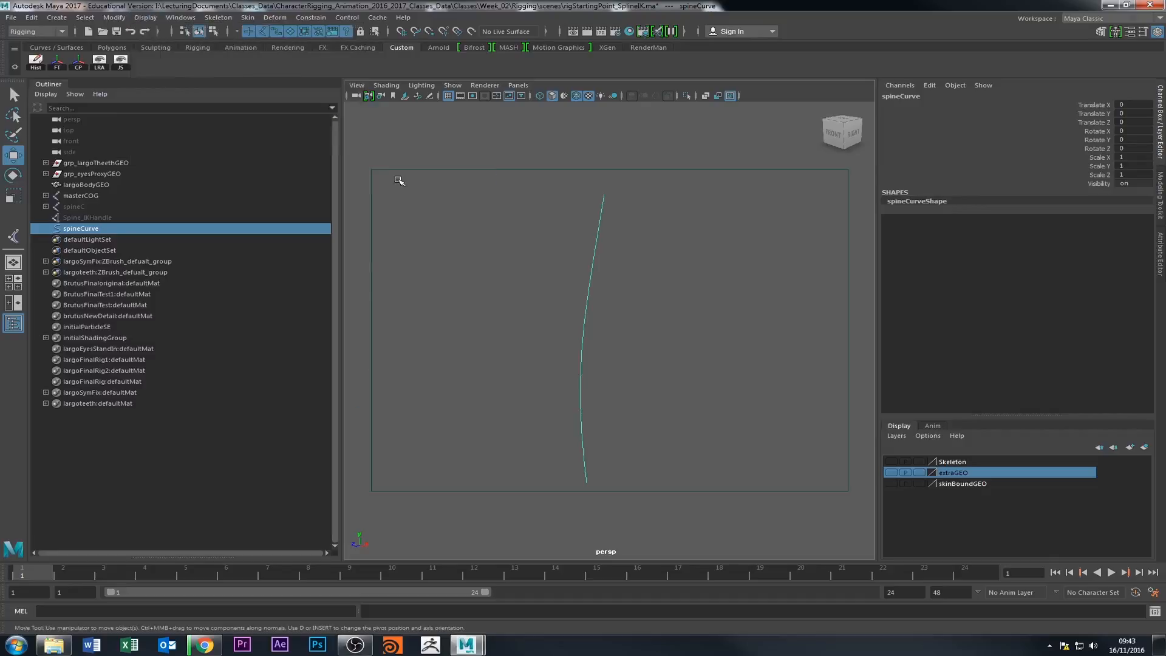
{"action": "left_click_drag", "start_coordinate": [592, 221], "coordinate": [548, 293], "text": "alt"}
{"action": "left_click", "coordinate": [549, 292]}
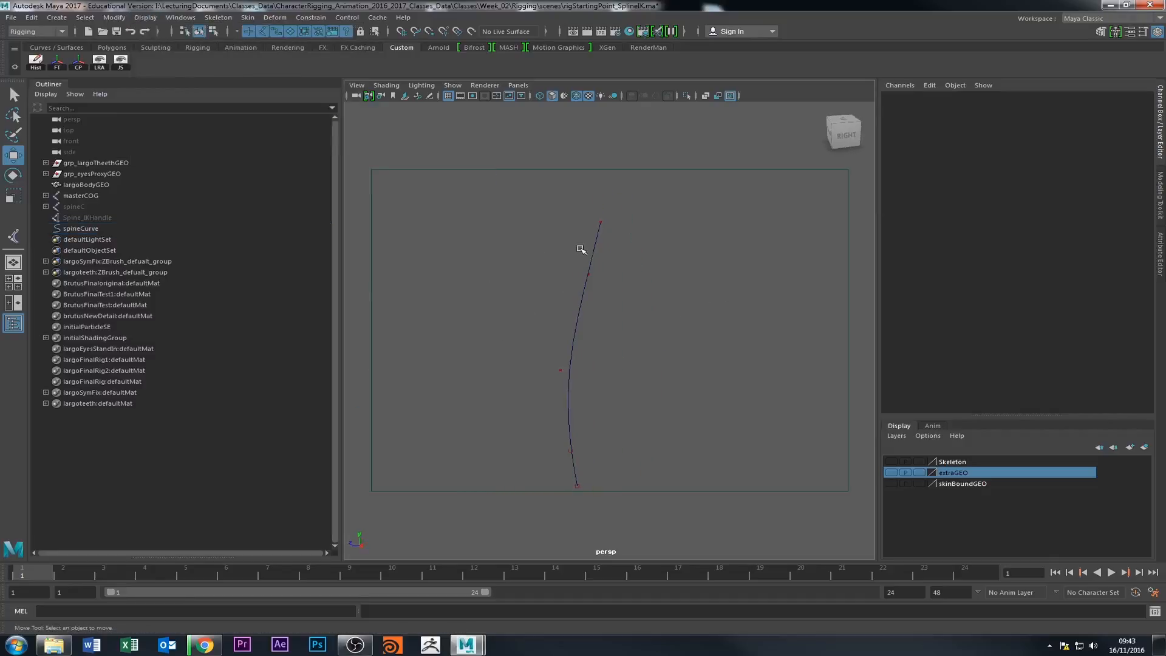
{"action": "left_click", "coordinate": [595, 248]}
{"action": "left_click", "coordinate": [36, 32]}
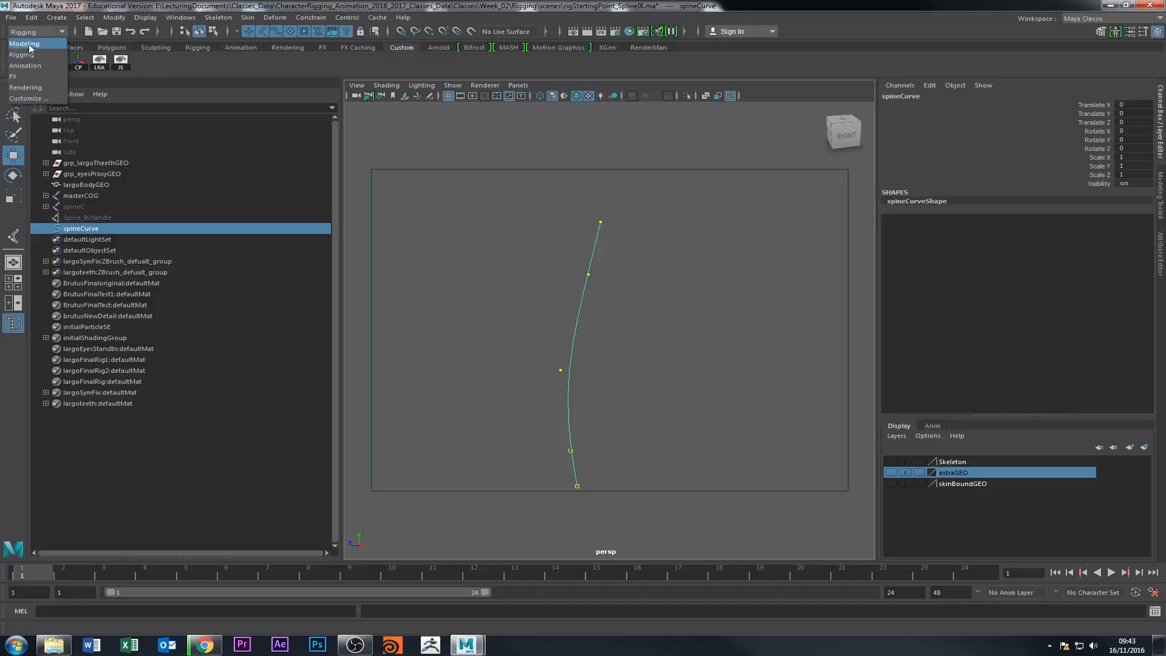
{"action": "left_click", "coordinate": [28, 44]}
{"action": "left_click", "coordinate": [307, 19]}
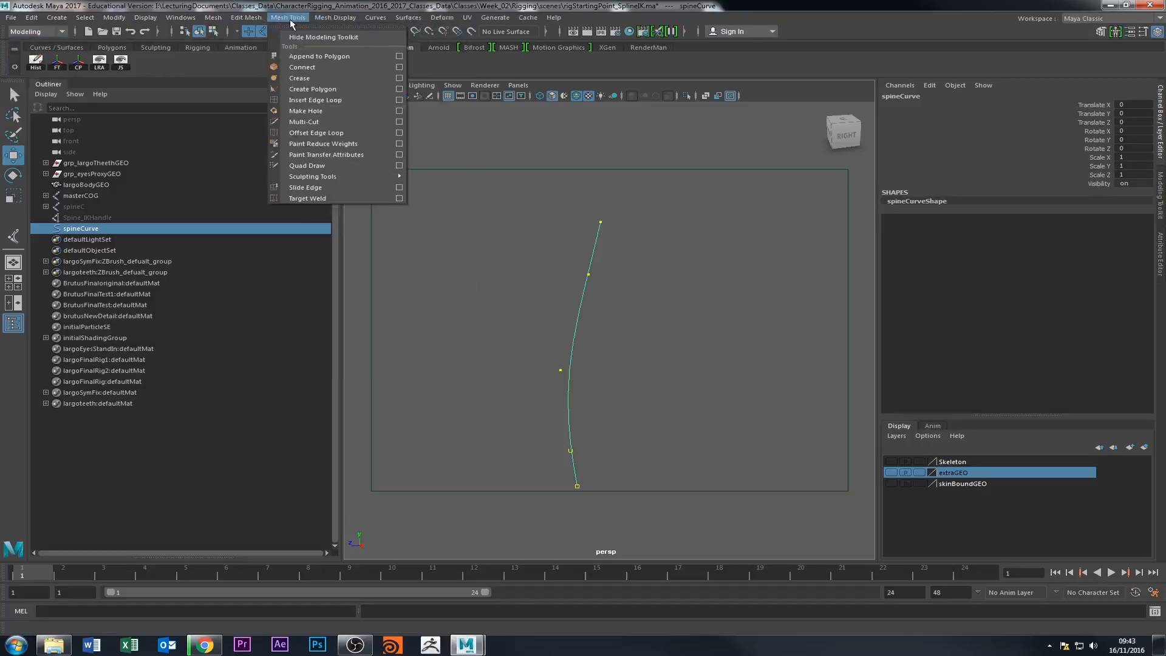
{"action": "mouse_move", "coordinate": [369, 20]}
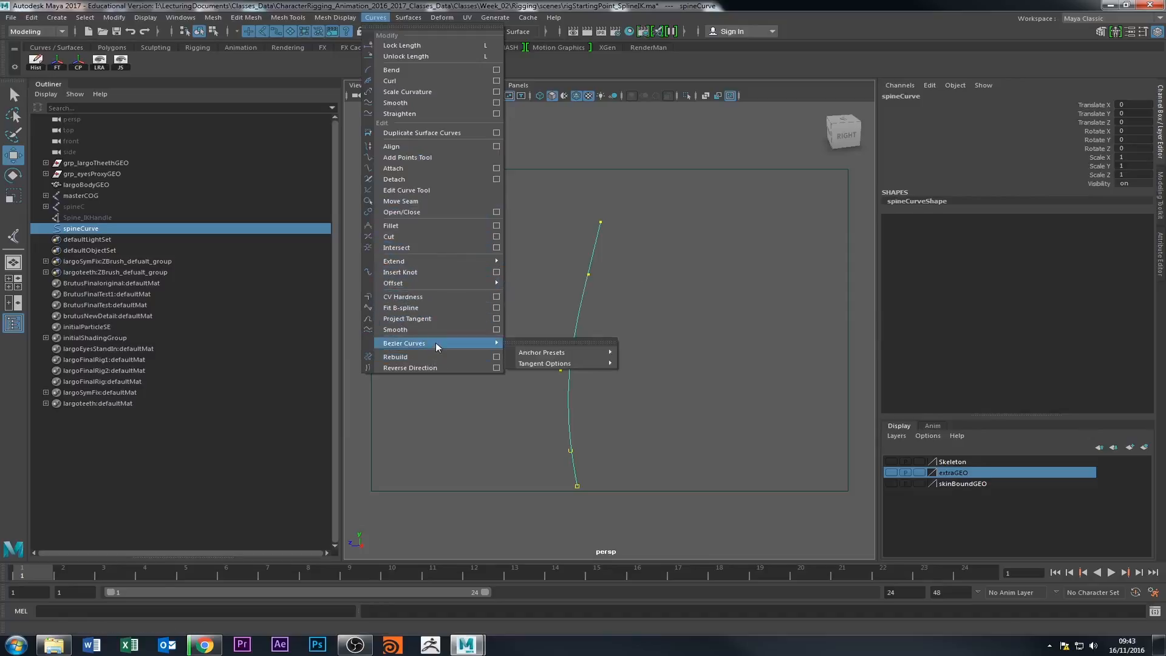
{"action": "mouse_move", "coordinate": [566, 365]}
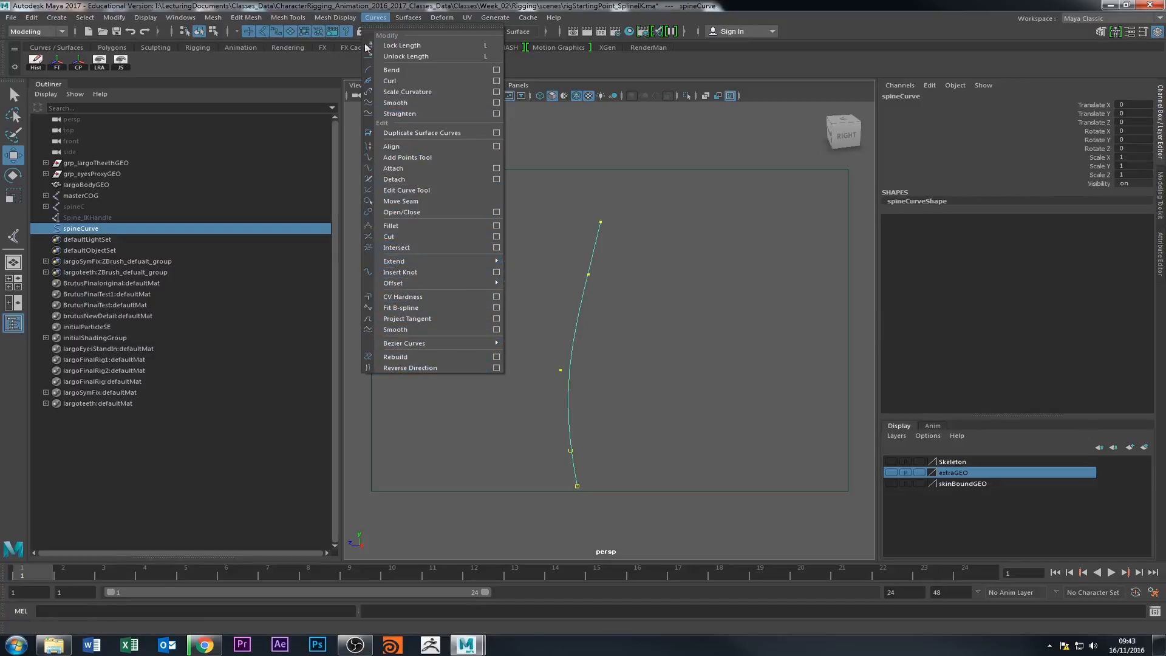
{"action": "left_click", "coordinate": [20, 27]}
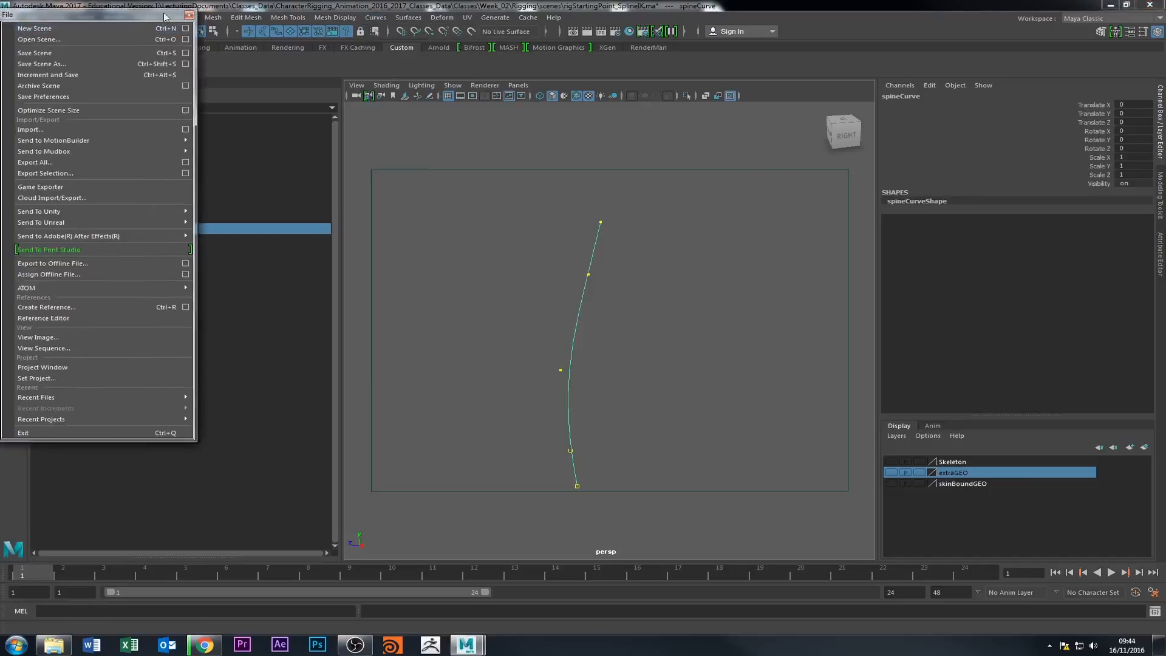
{"action": "left_click", "coordinate": [189, 15]}
{"action": "left_click", "coordinate": [35, 32]}
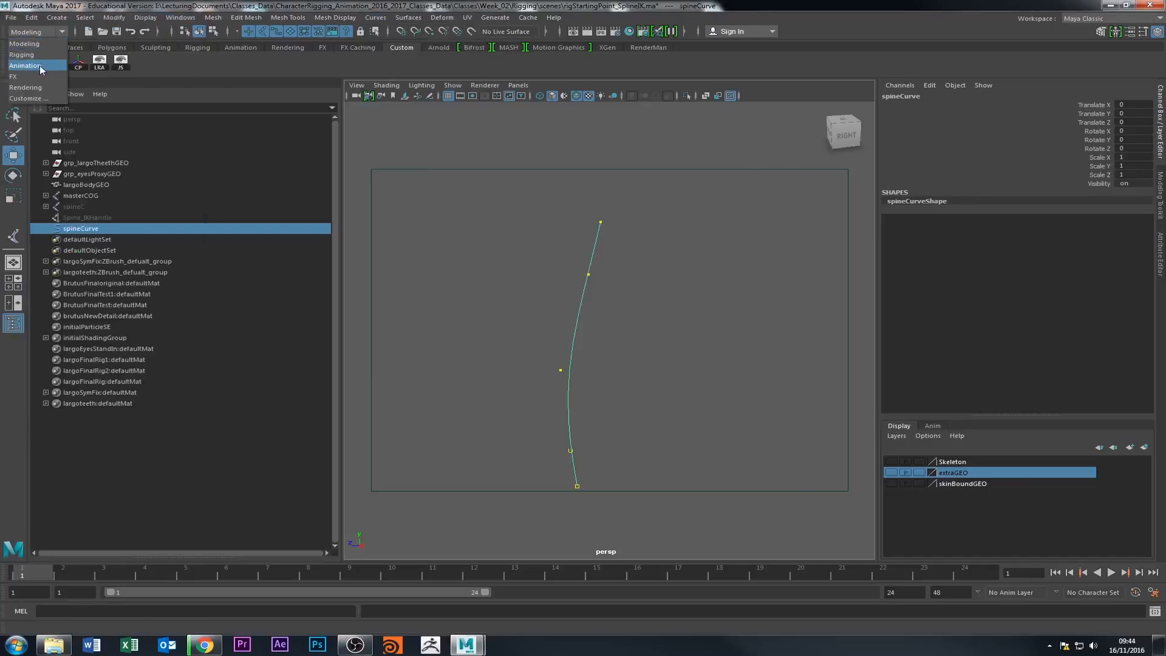
{"action": "left_click", "coordinate": [35, 56]}
{"action": "left_click", "coordinate": [274, 17]}
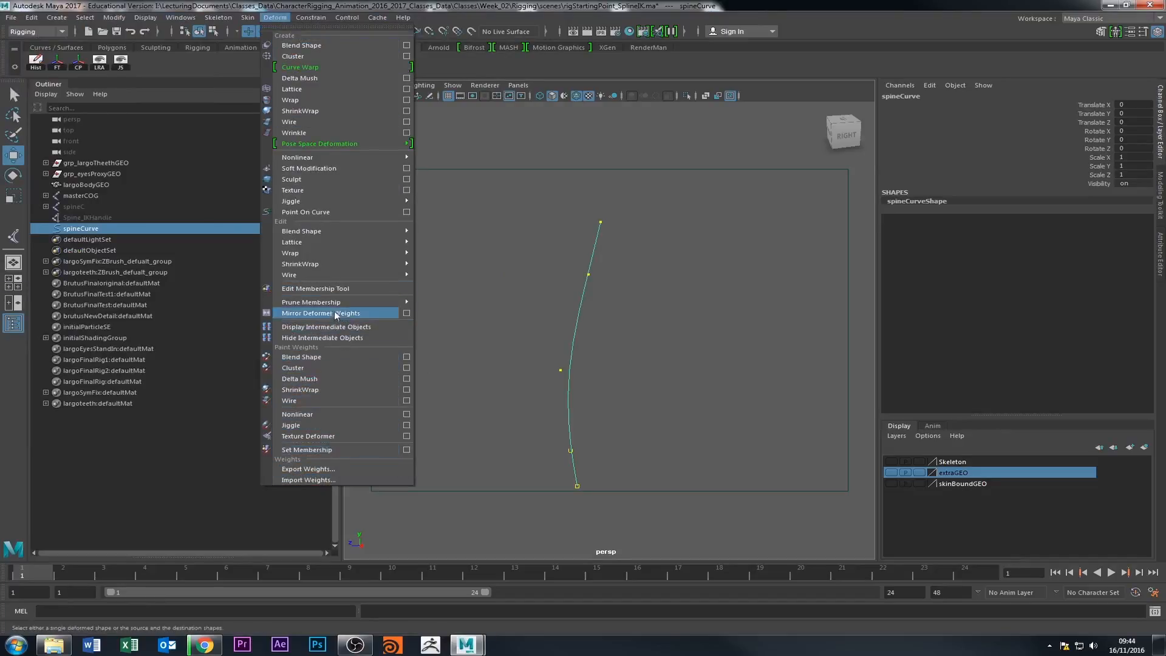
{"action": "mouse_move", "coordinate": [340, 305]}
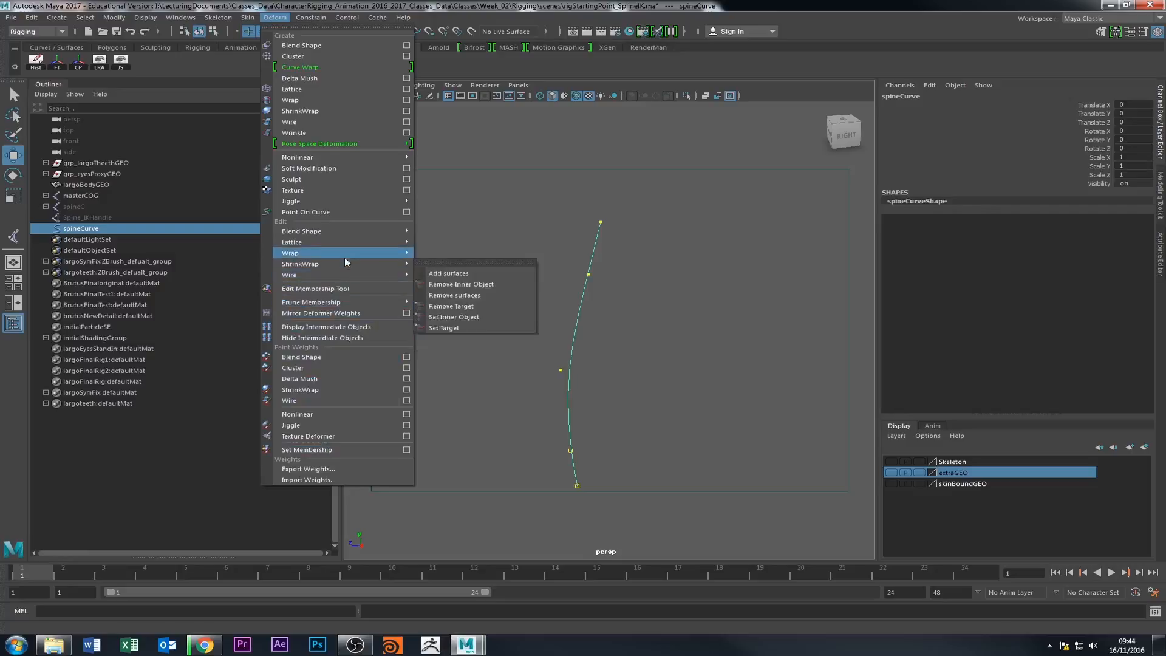
{"action": "mouse_move", "coordinate": [345, 236]}
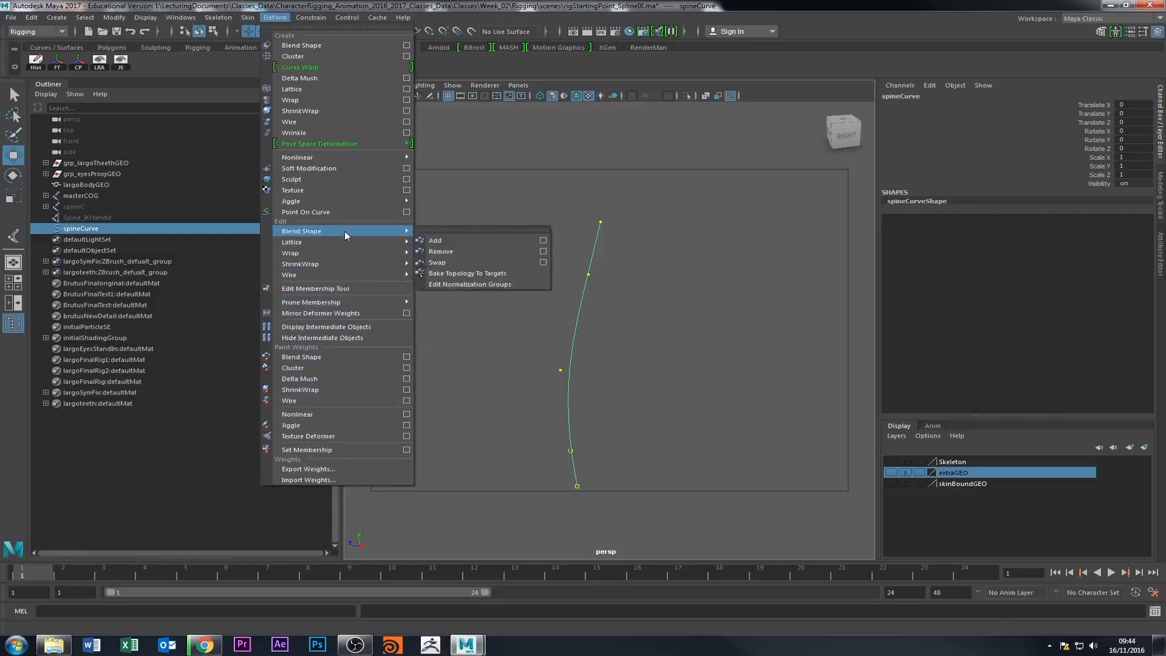
Create a cluster deformer on the topmost control vertex of spineCurve.
{"action": "left_click", "coordinate": [606, 229]}
{"action": "left_click", "coordinate": [604, 223]}
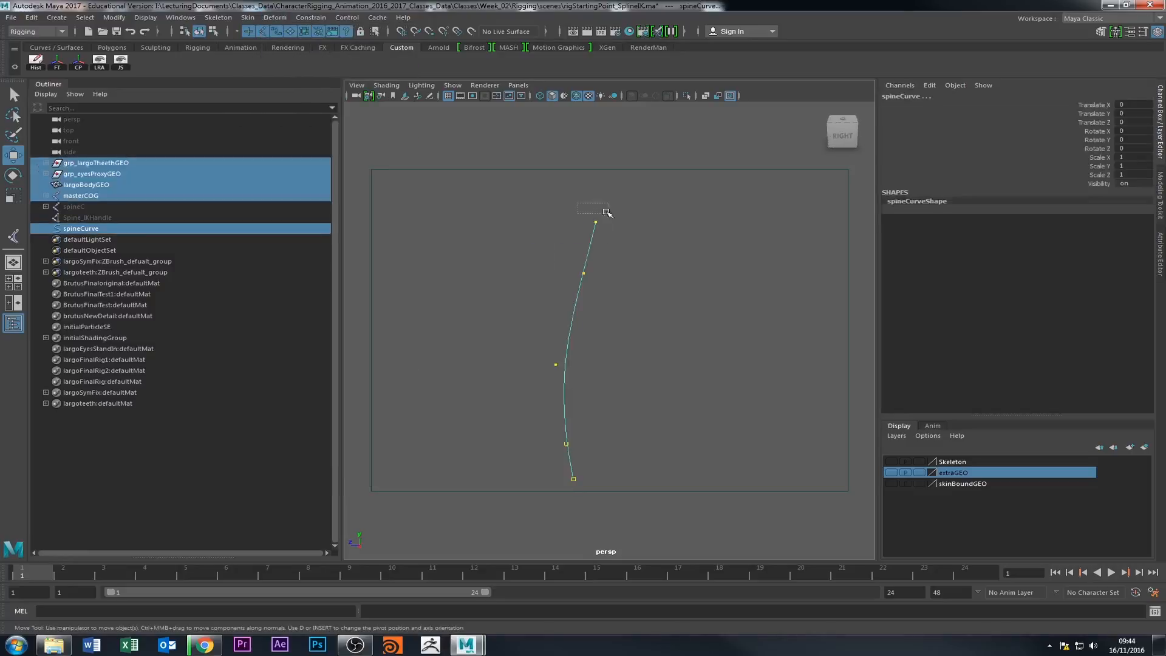
{"action": "right_click", "coordinate": [590, 241]}
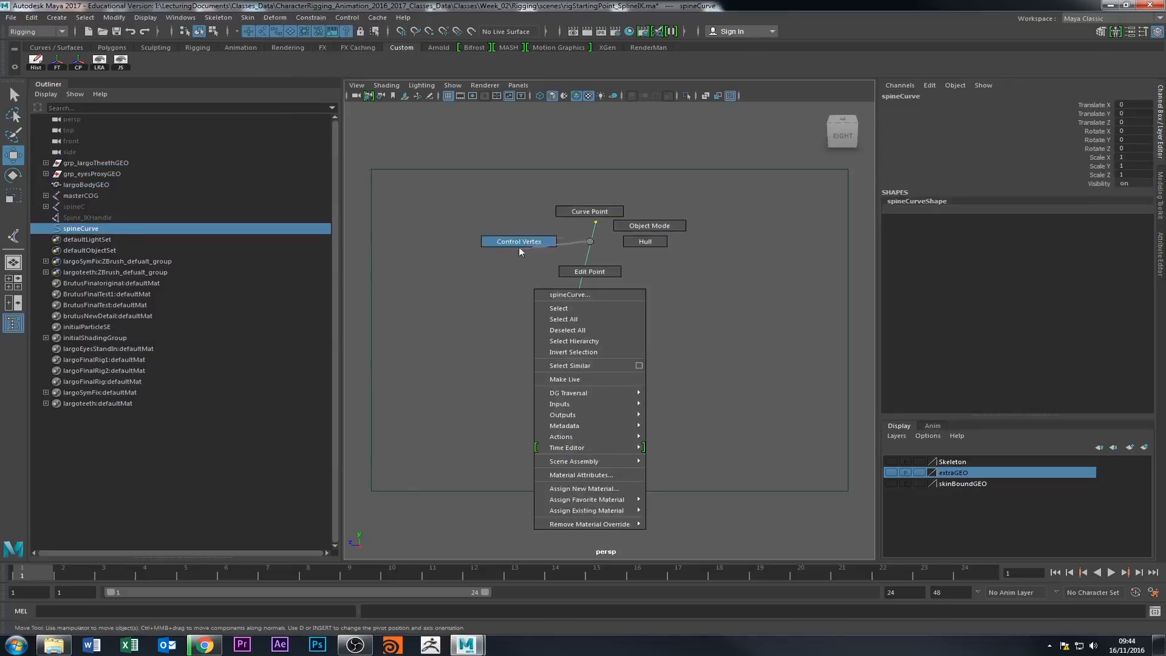
{"action": "right_click_drag", "start_coordinate": [519, 247], "coordinate": [518, 248]}
{"action": "left_click_drag", "start_coordinate": [542, 201], "coordinate": [627, 230]}
{"action": "left_click", "coordinate": [275, 17]}
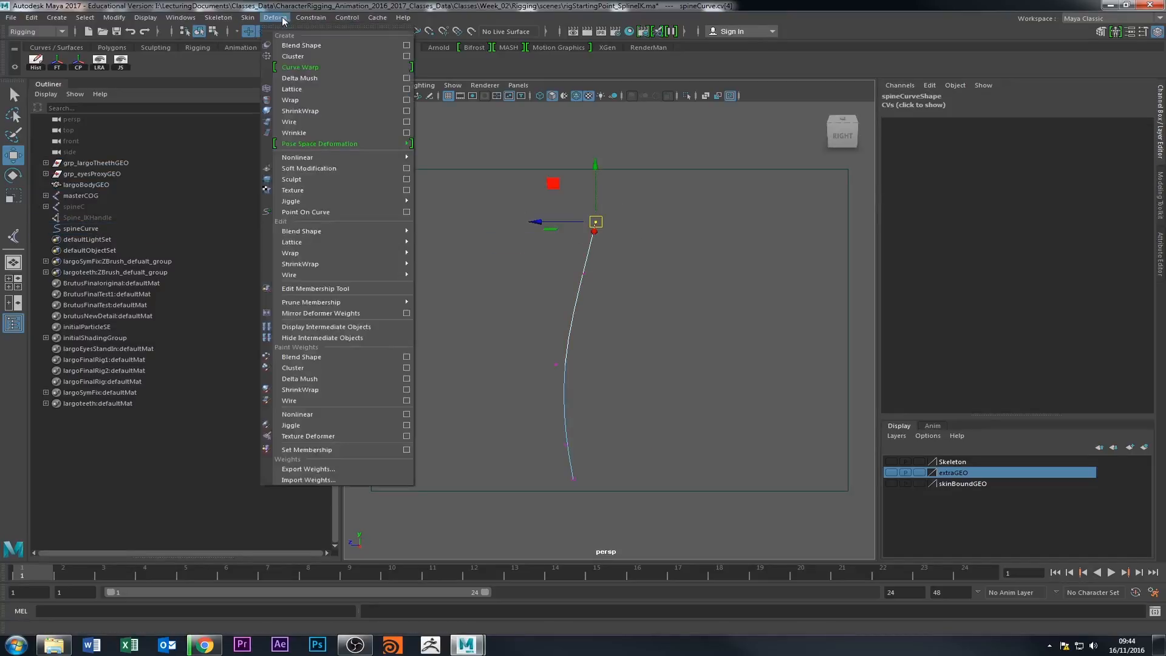
{"action": "left_click", "coordinate": [290, 24]}
{"action": "left_click", "coordinate": [266, 80]}
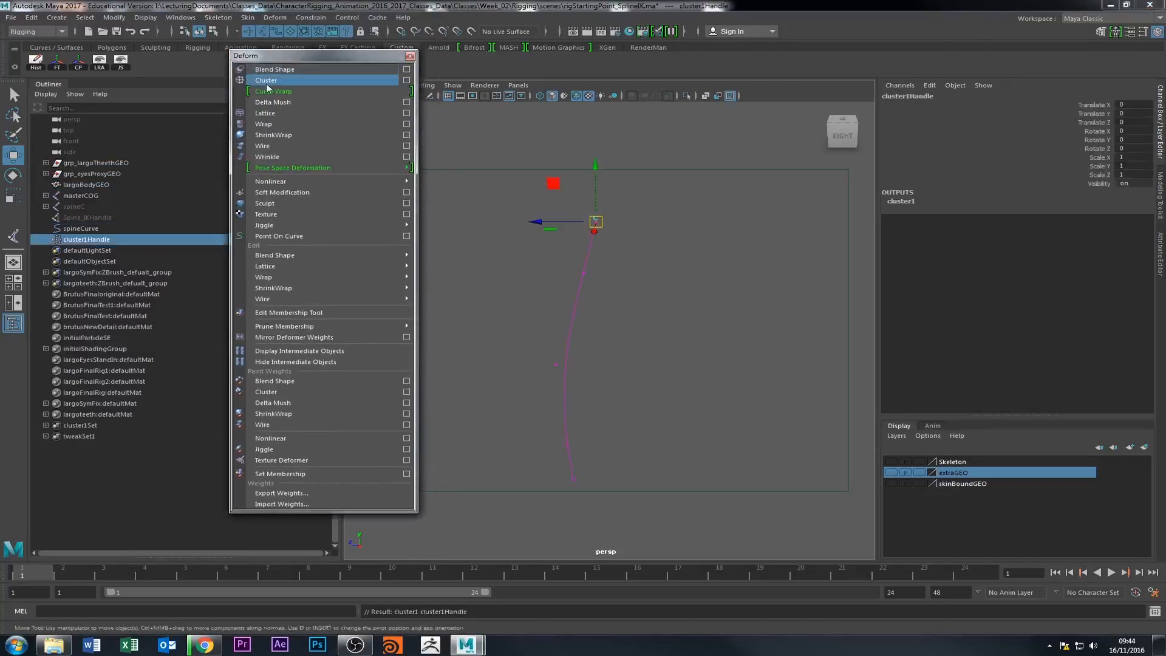
Create a cluster deformer on the second control vertex from the top of spineCurve.
{"action": "left_click", "coordinate": [530, 307]}
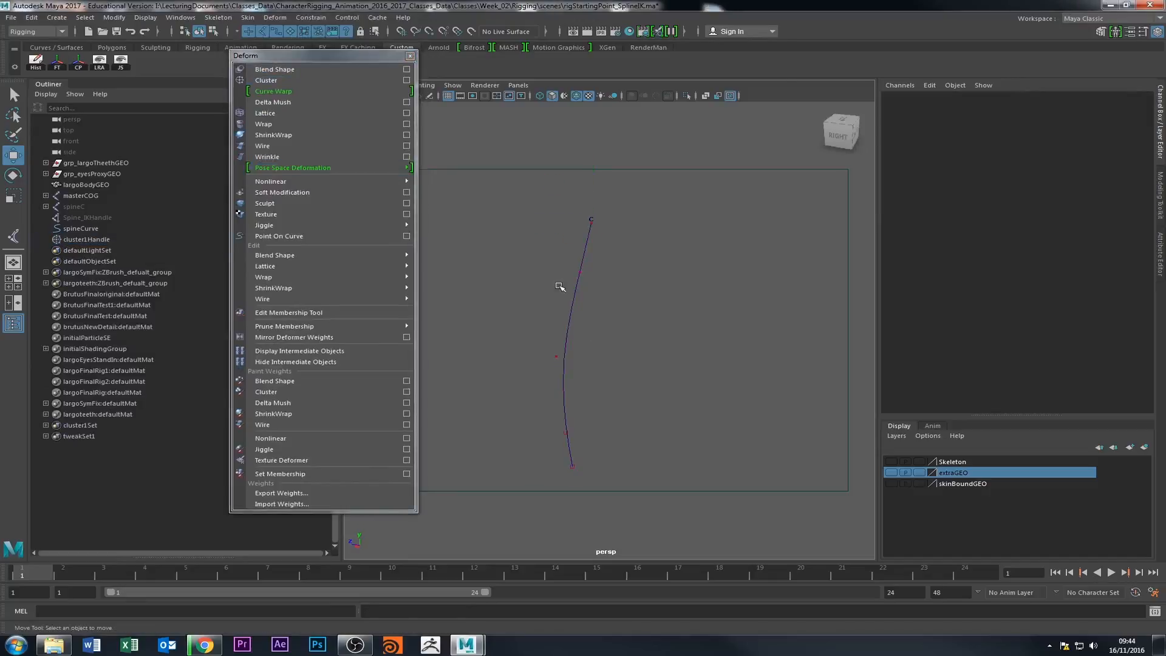
{"action": "left_click_drag", "start_coordinate": [559, 271], "coordinate": [608, 283]}
{"action": "right_click_drag", "start_coordinate": [576, 296], "coordinate": [567, 268]}
{"action": "left_click_drag", "start_coordinate": [568, 262], "coordinate": [607, 286]}
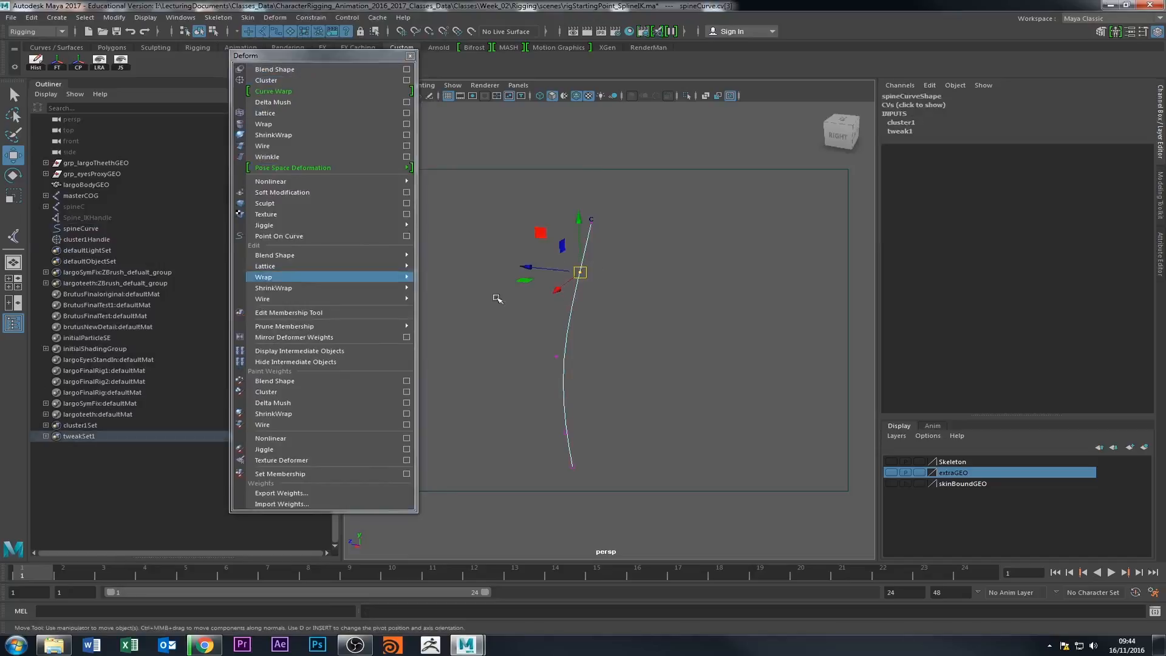
{"action": "left_click", "coordinate": [272, 80]}
Create a cluster deformer on the middle control vertex of spineCurve.
{"action": "left_click", "coordinate": [558, 365]}
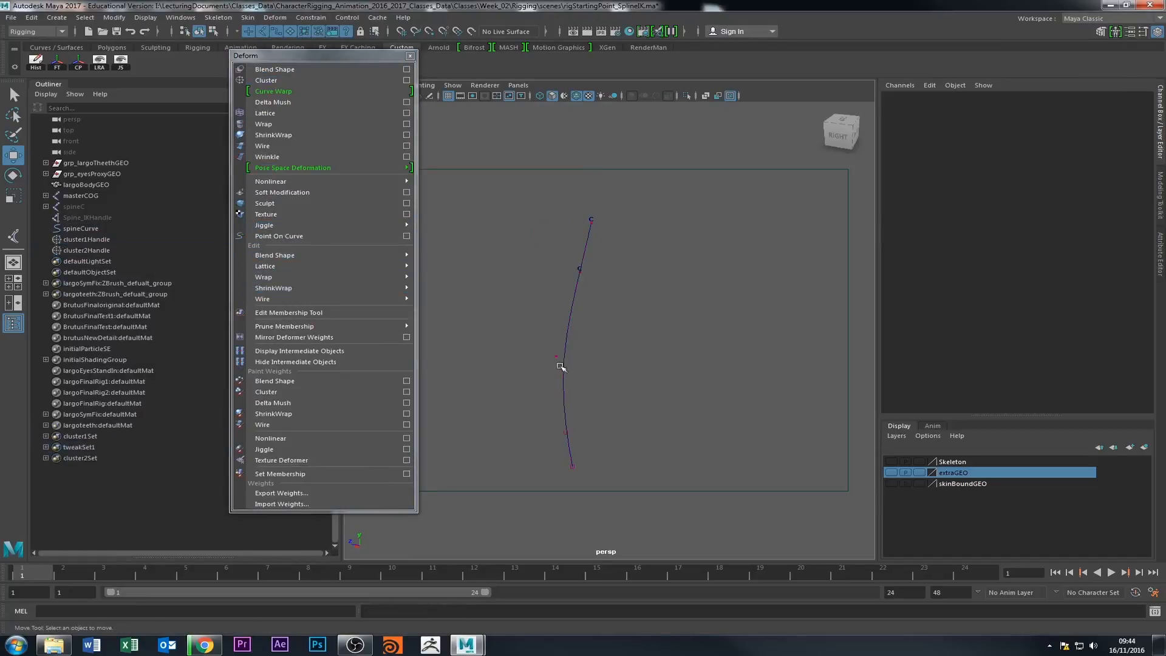
{"action": "left_click_drag", "start_coordinate": [534, 345], "coordinate": [576, 376]}
{"action": "key", "text": "g"}
Create a cluster deformer on the fourth control vertex from the top of spineCurve.
{"action": "left_click", "coordinate": [543, 426]}
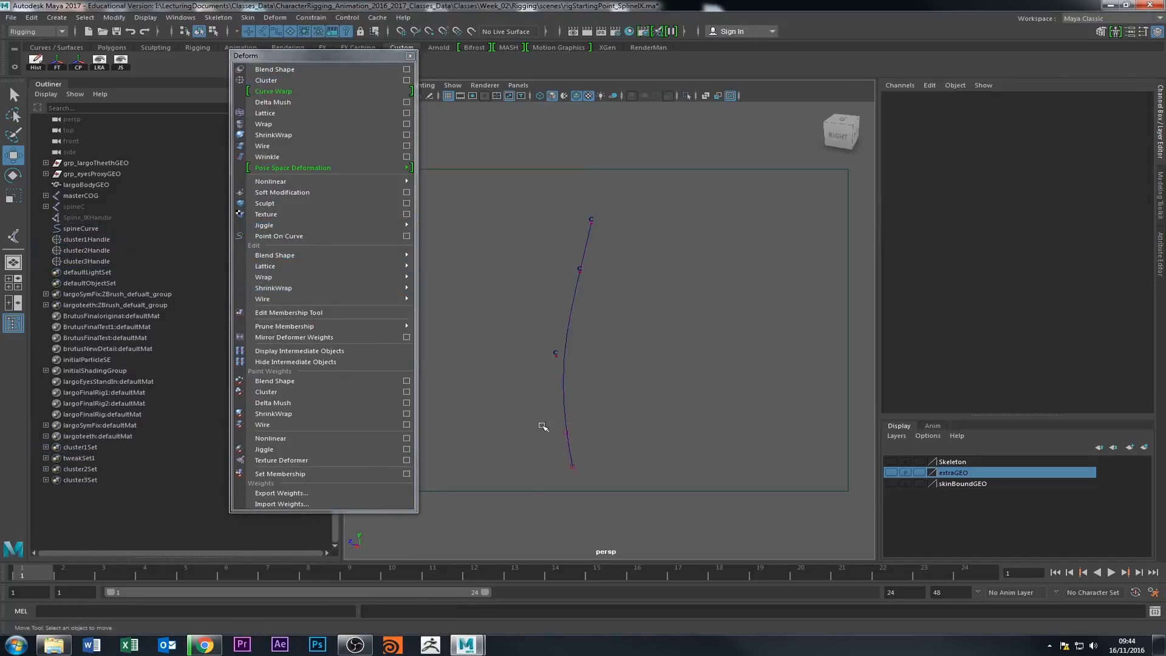
{"action": "left_click_drag", "start_coordinate": [542, 427], "coordinate": [590, 444]}
{"action": "right_click_drag", "start_coordinate": [569, 438], "coordinate": [556, 424]}
{"action": "left_click_drag", "start_coordinate": [555, 422], "coordinate": [591, 442]}
{"action": "key", "text": "g"}
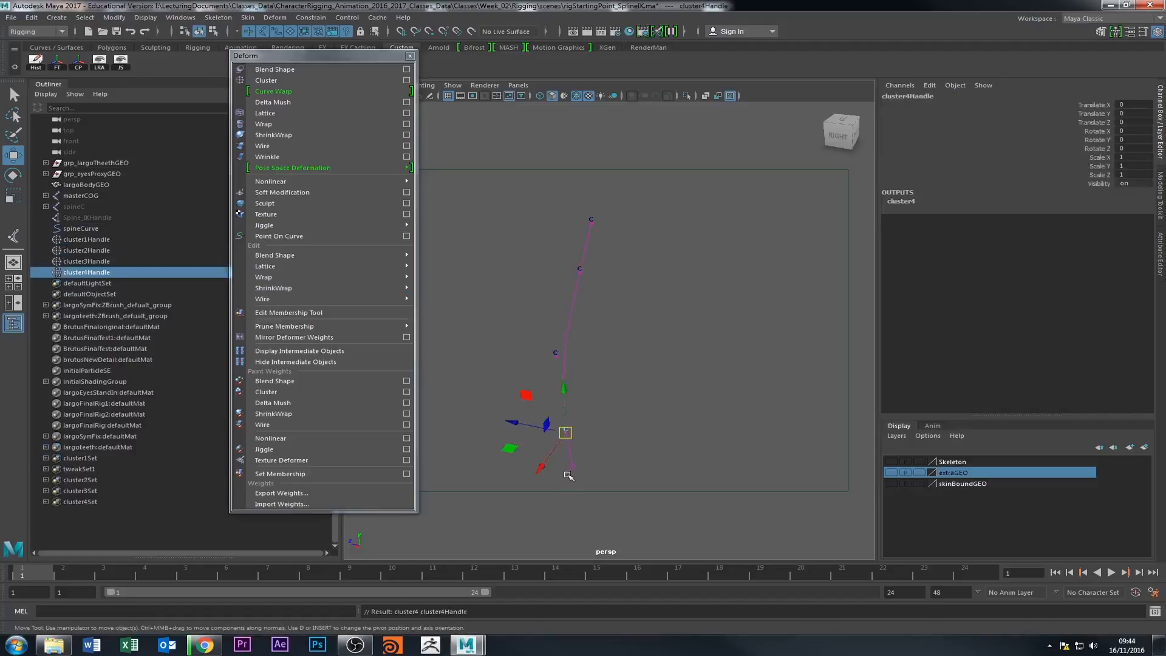
{"action": "left_click", "coordinate": [566, 480]}
{"action": "right_click_drag", "start_coordinate": [576, 462], "coordinate": [542, 465]}
{"action": "left_click_drag", "start_coordinate": [561, 456], "coordinate": [581, 475]}
{"action": "key", "text": "g"}
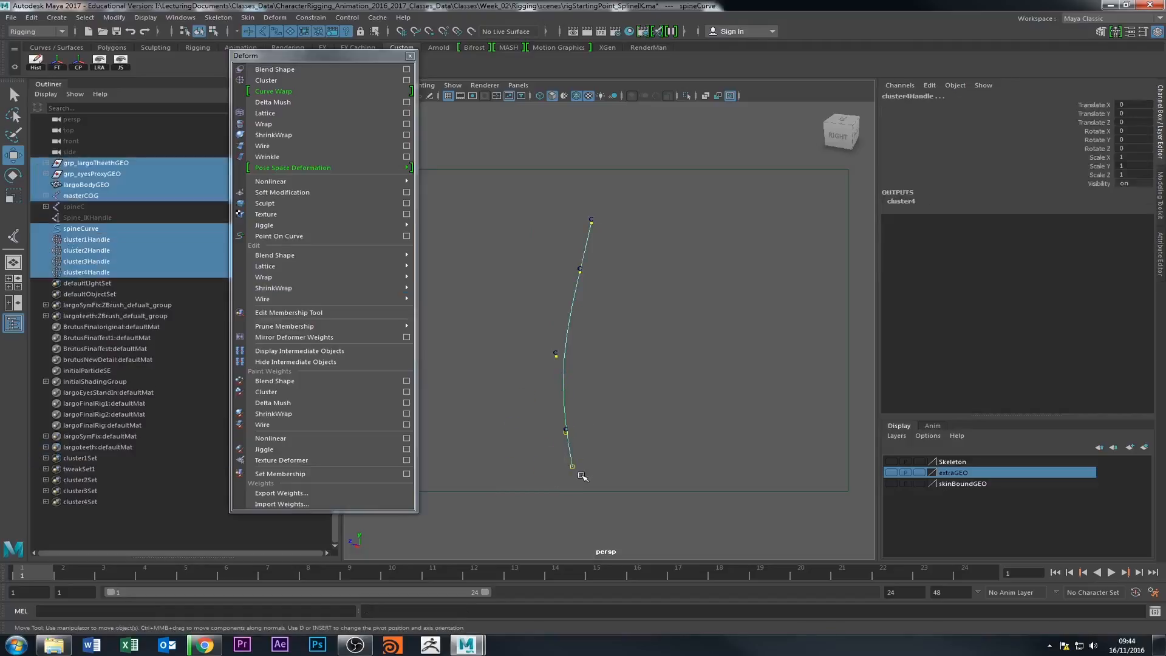
{"action": "key", "text": "ctrl+z"}
{"action": "key", "text": "g"}
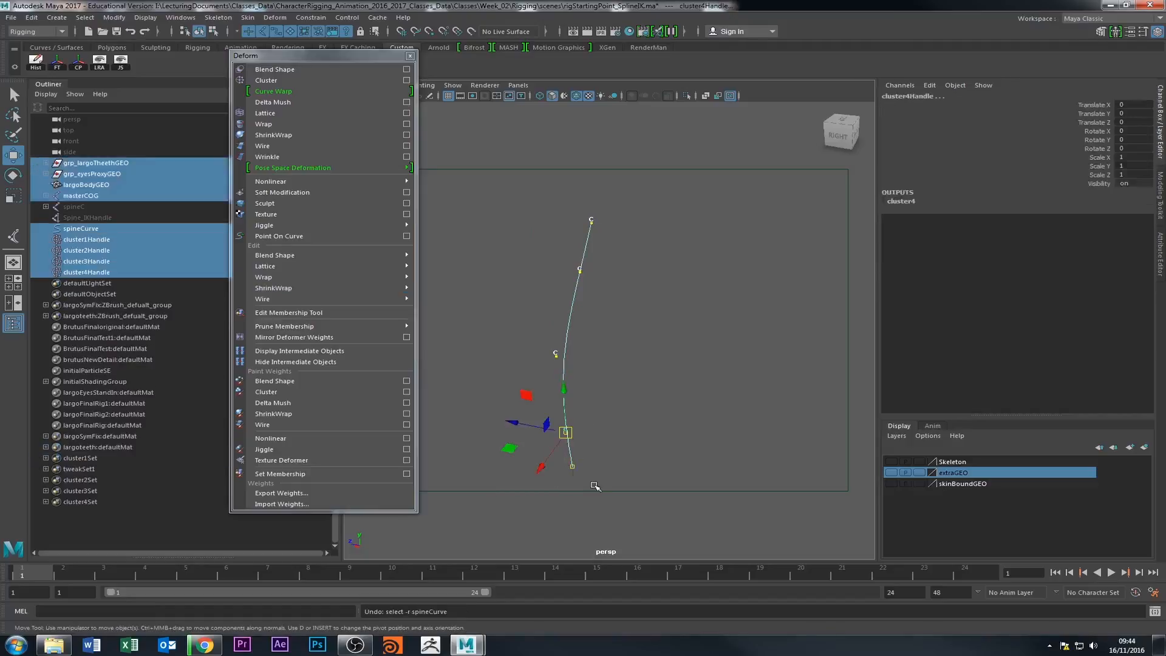
Create a cluster deformer on the bottom control vertex of spineCurve and close the floating Deform command list.
{"action": "middle_click_drag", "start_coordinate": [526, 503], "coordinate": [547, 454], "text": "alt"}
{"action": "right_click_drag", "start_coordinate": [547, 454], "coordinate": [630, 453], "text": "alt"}
{"action": "left_click", "coordinate": [629, 452]}
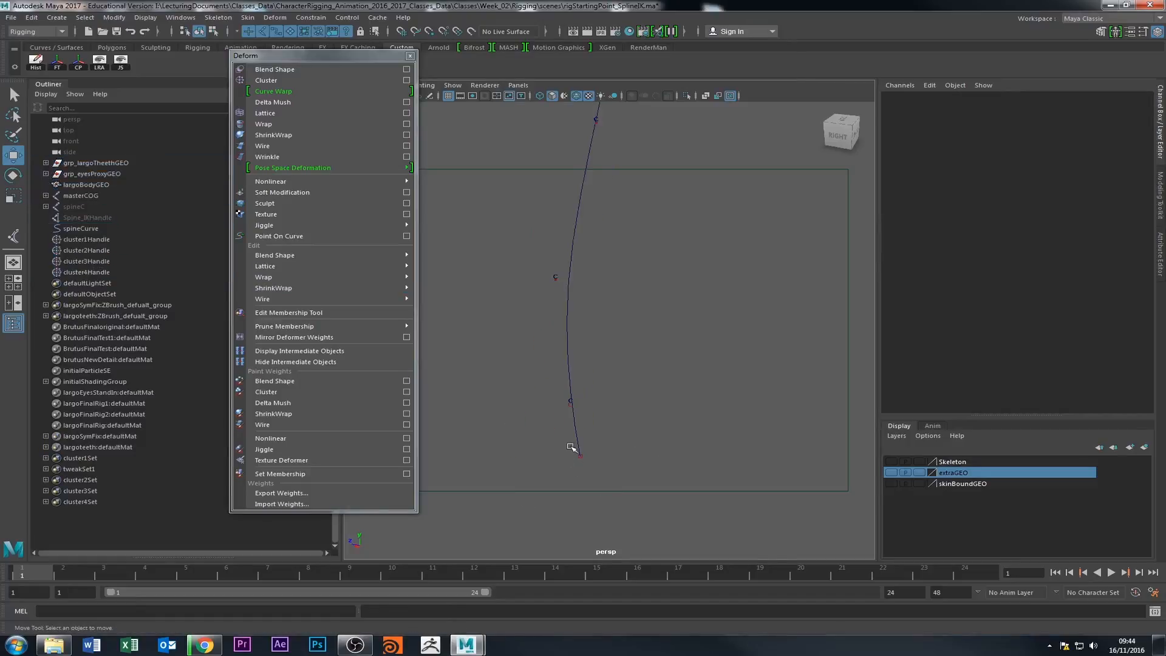
{"action": "right_click_drag", "start_coordinate": [579, 363], "coordinate": [532, 366]}
{"action": "left_click_drag", "start_coordinate": [537, 440], "coordinate": [596, 472]}
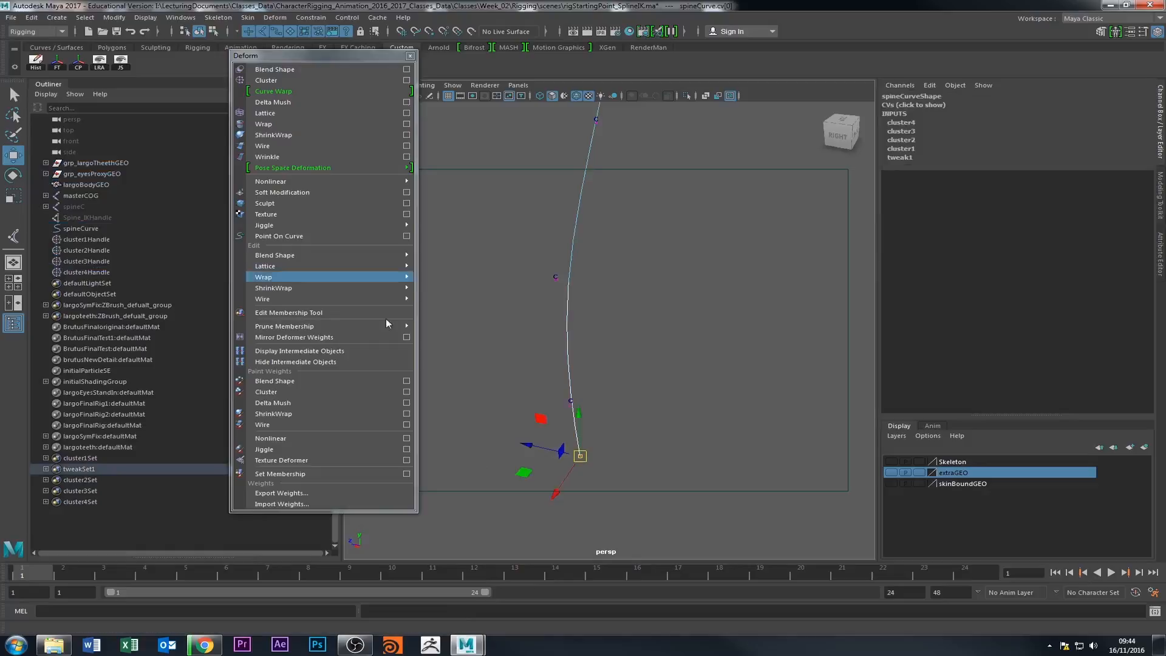
{"action": "left_click", "coordinate": [267, 81]}
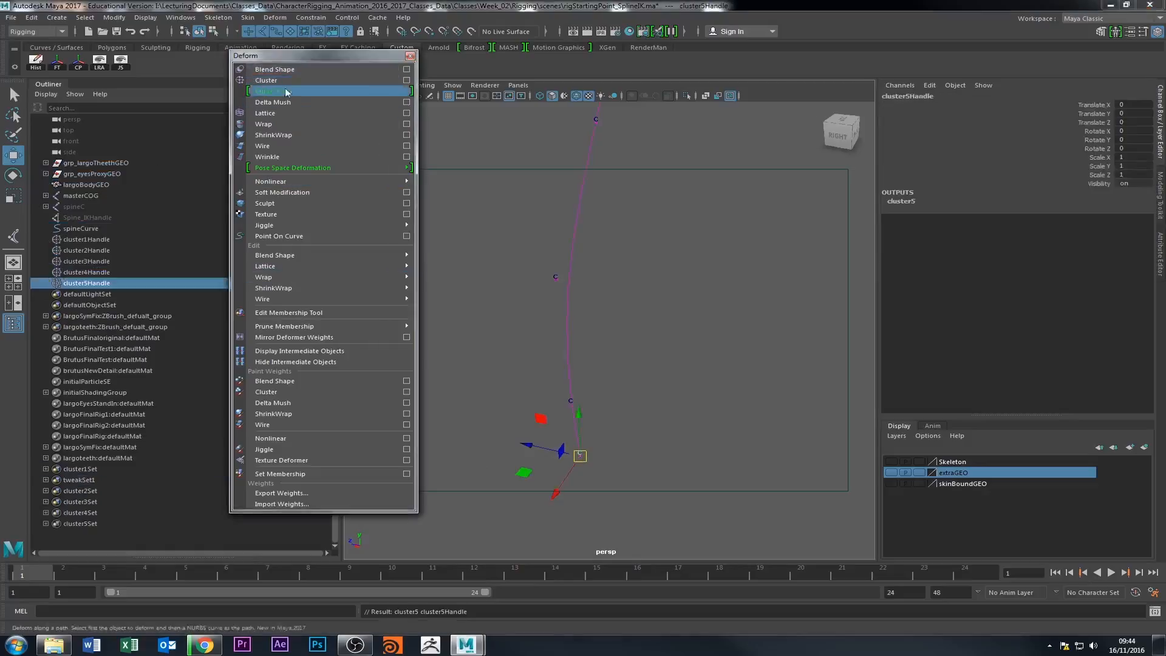
{"action": "left_click", "coordinate": [410, 56]}
Select the five cluster handles one after another to check where each sits along spineCurve.
{"action": "left_click", "coordinate": [715, 266]}
{"action": "right_click_drag", "start_coordinate": [715, 266], "coordinate": [486, 274], "text": "alt"}
{"action": "left_click_drag", "start_coordinate": [486, 273], "coordinate": [244, 278], "text": "alt"}
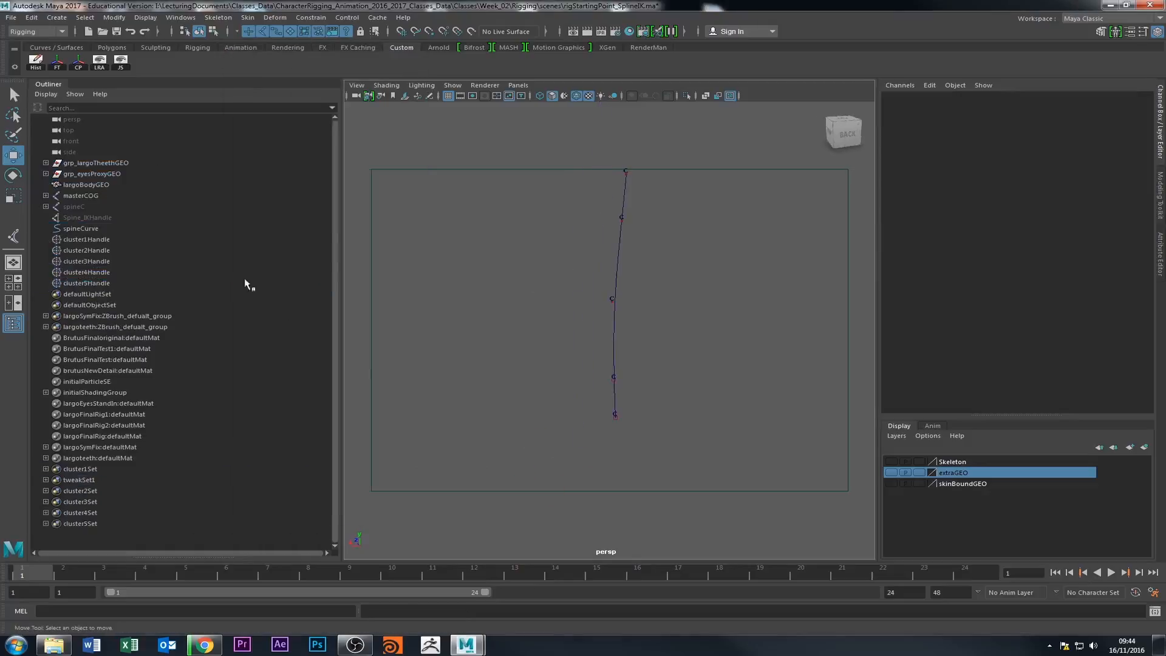
{"action": "left_click", "coordinate": [98, 239]}
{"action": "left_click", "coordinate": [98, 250]}
{"action": "left_click", "coordinate": [99, 261]}
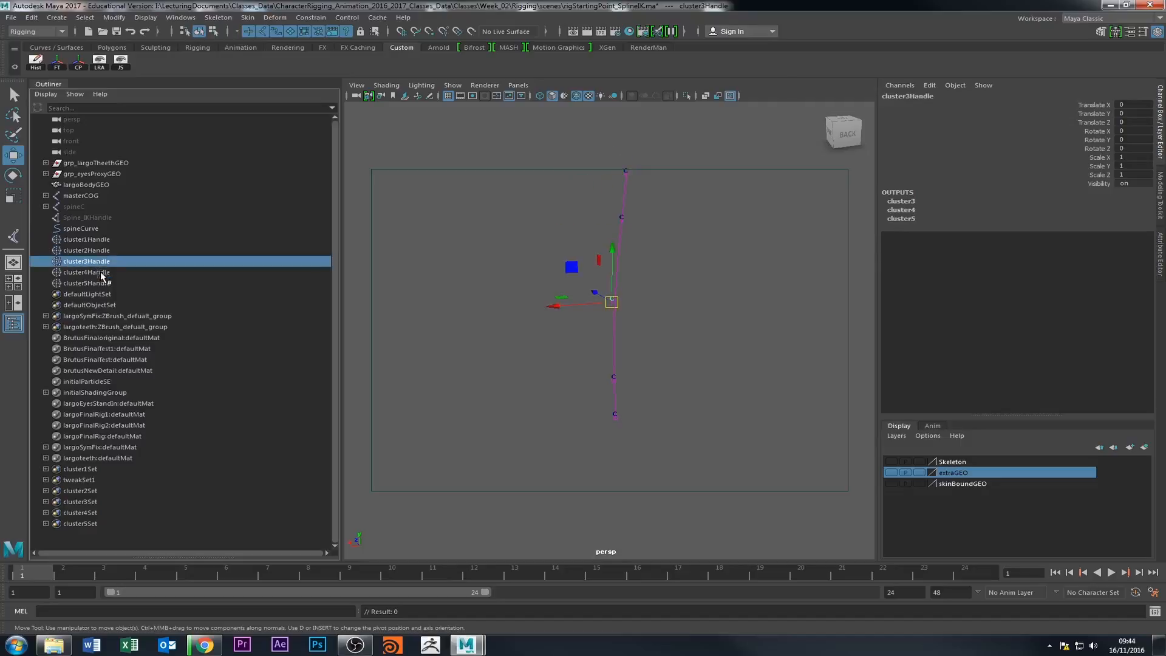
{"action": "left_click", "coordinate": [100, 272]}
{"action": "left_click", "coordinate": [101, 283]}
Examine the upper cluster handles on spineCurve in the perspective view.
{"action": "left_click_drag", "start_coordinate": [526, 279], "coordinate": [449, 352], "text": "alt"}
{"action": "right_click_drag", "start_coordinate": [450, 352], "coordinate": [608, 405], "text": "alt"}
{"action": "right_click_drag", "start_coordinate": [608, 357], "coordinate": [489, 359], "text": "alt"}
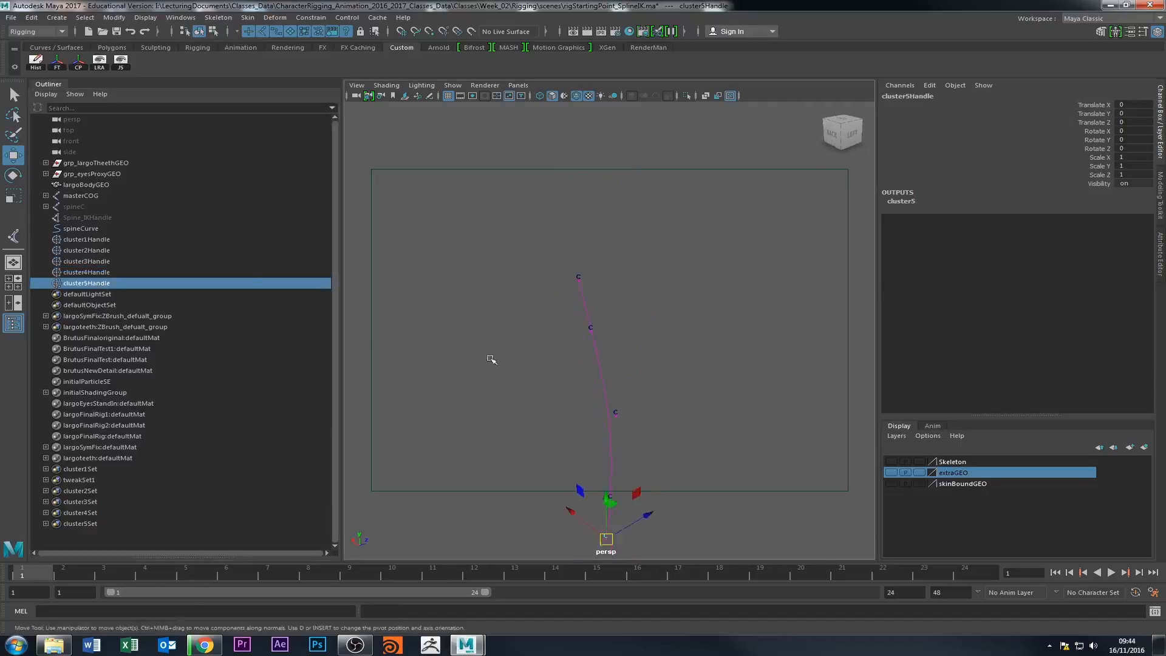
{"action": "left_click_drag", "start_coordinate": [490, 359], "coordinate": [498, 336], "text": "alt"}
{"action": "left_click_drag", "start_coordinate": [566, 263], "coordinate": [628, 354]}
{"action": "left_click", "coordinate": [528, 290]}
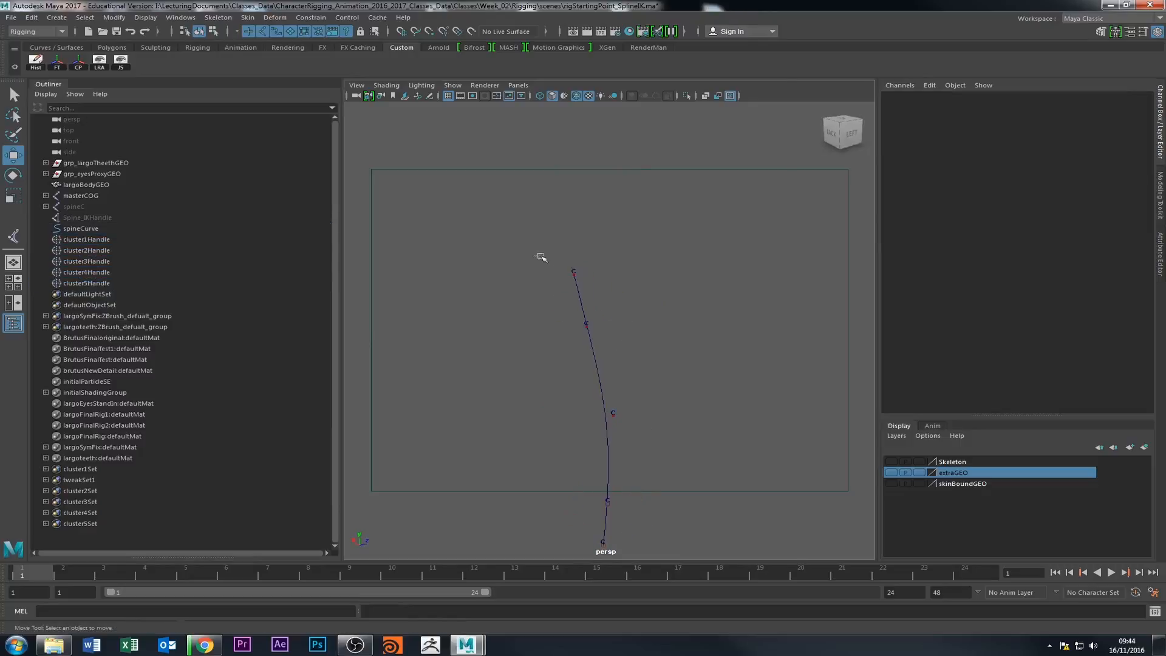
{"action": "left_click_drag", "start_coordinate": [539, 255], "coordinate": [614, 350]}
{"action": "left_click", "coordinate": [555, 318]}
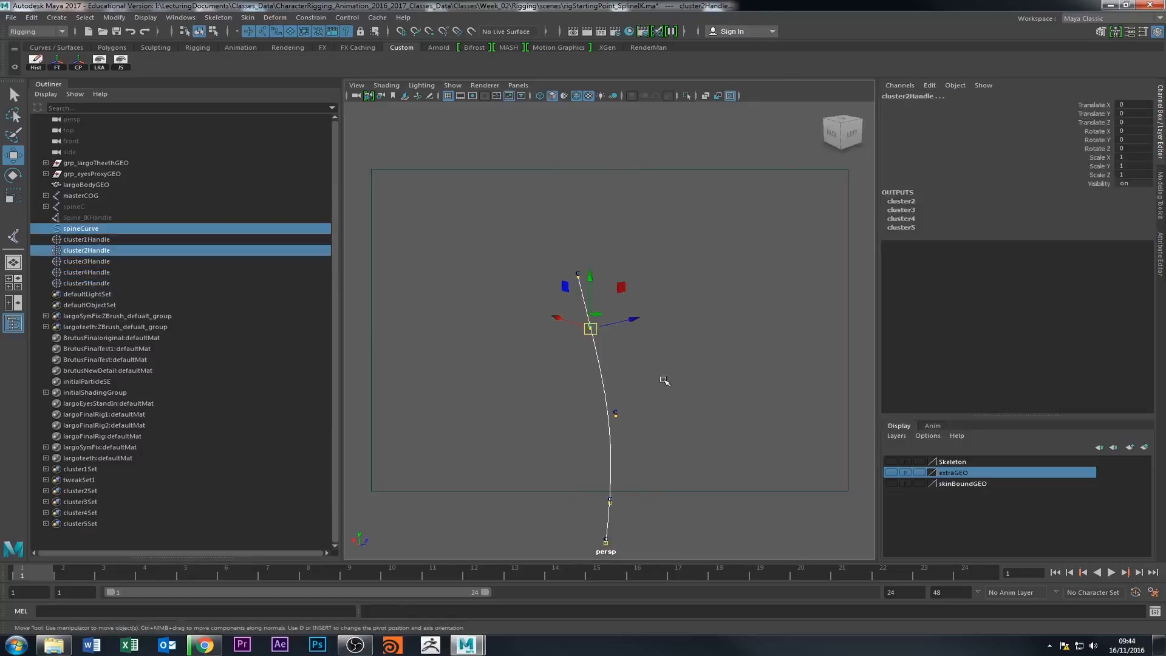
{"action": "left_click", "coordinate": [662, 379]}
Select cluster3Handle at the middle of the curve and show the Skeleton layer.
{"action": "left_click", "coordinate": [616, 412]}
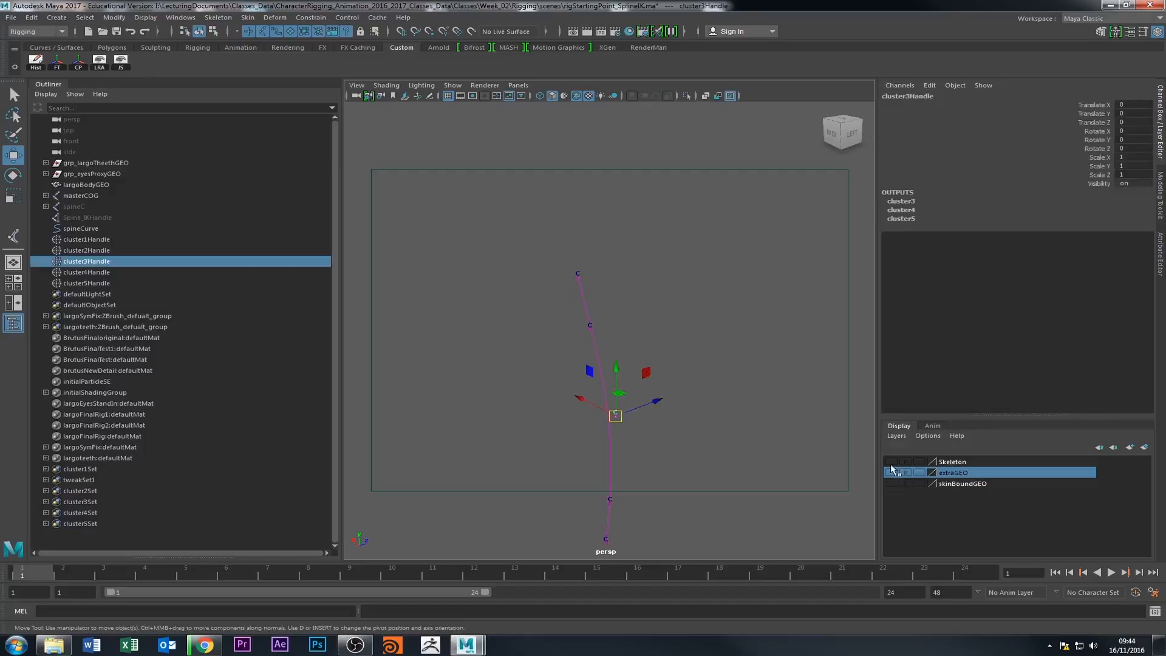
{"action": "left_click", "coordinate": [892, 484]}
{"action": "left_click", "coordinate": [891, 484]}
{"action": "left_click", "coordinate": [891, 461]}
Move cluster3Handle to test how it bends the spine, and undo the last move.
{"action": "left_click", "coordinate": [852, 133]}
{"action": "mouse_move", "coordinate": [636, 416]}
{"action": "left_mouse_down"}
{"action": "mouse_move", "coordinate": [489, 393]}
{"action": "mouse_move", "coordinate": [666, 417]}
{"action": "mouse_move", "coordinate": [617, 415]}
{"action": "left_mouse_up"}
{"action": "left_click_drag", "start_coordinate": [617, 415], "coordinate": [706, 368], "text": "alt"}
{"action": "key", "text": "ctrl+z"}
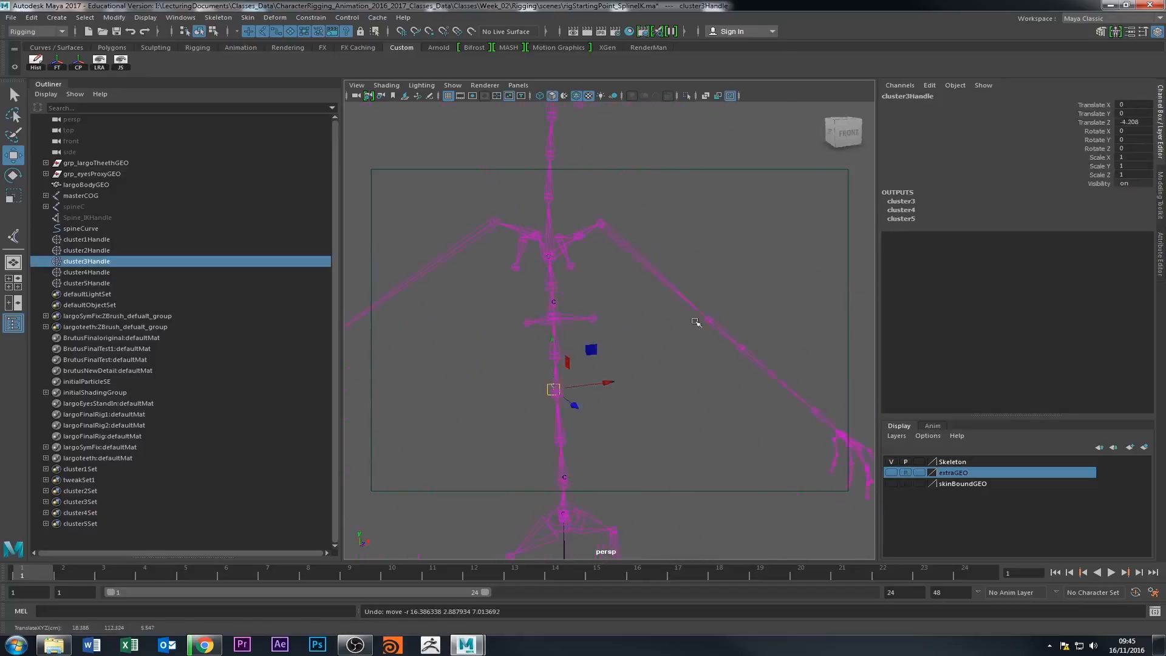
Set the Translate Z of cluster3Handle to 0.
{"action": "left_click", "coordinate": [708, 237]}
{"action": "left_click_drag", "start_coordinate": [708, 237], "coordinate": [803, 283], "text": "alt"}
{"action": "left_click", "coordinate": [582, 280]}
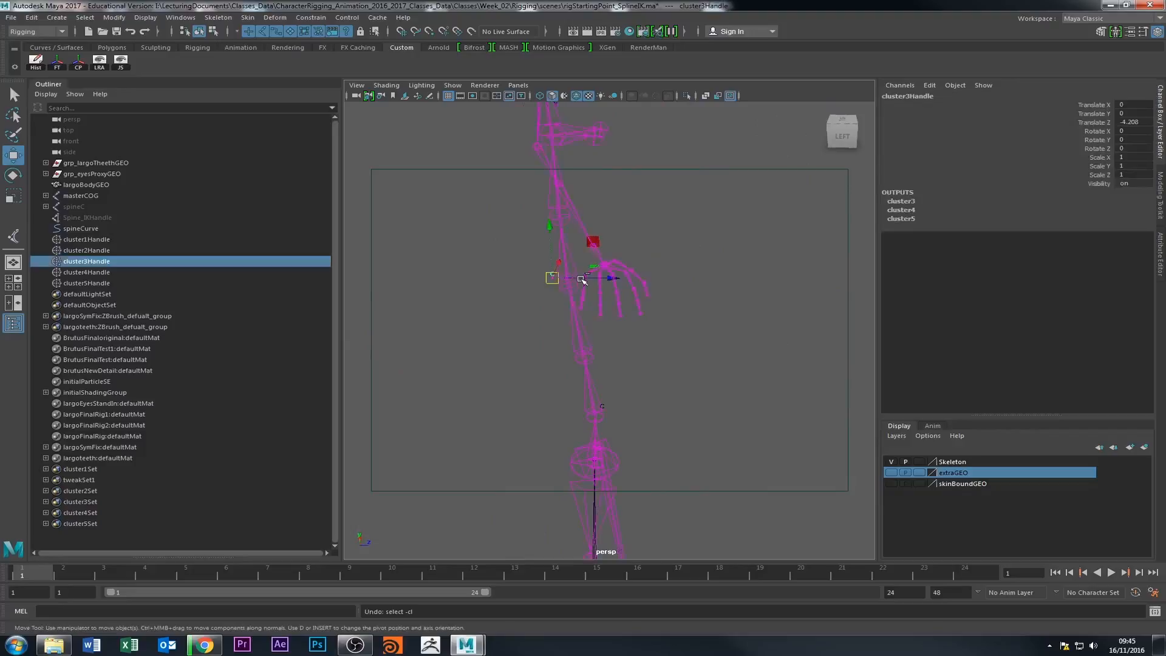
{"action": "double_click", "coordinate": [1133, 122]}
{"action": "type", "text": "0"}
{"action": "key", "text": "Return"}
Go through the first four cluster handles and inspect their placement along the skeleton's spine from several angles.
{"action": "left_click_drag", "start_coordinate": [656, 383], "coordinate": [599, 395], "text": "alt"}
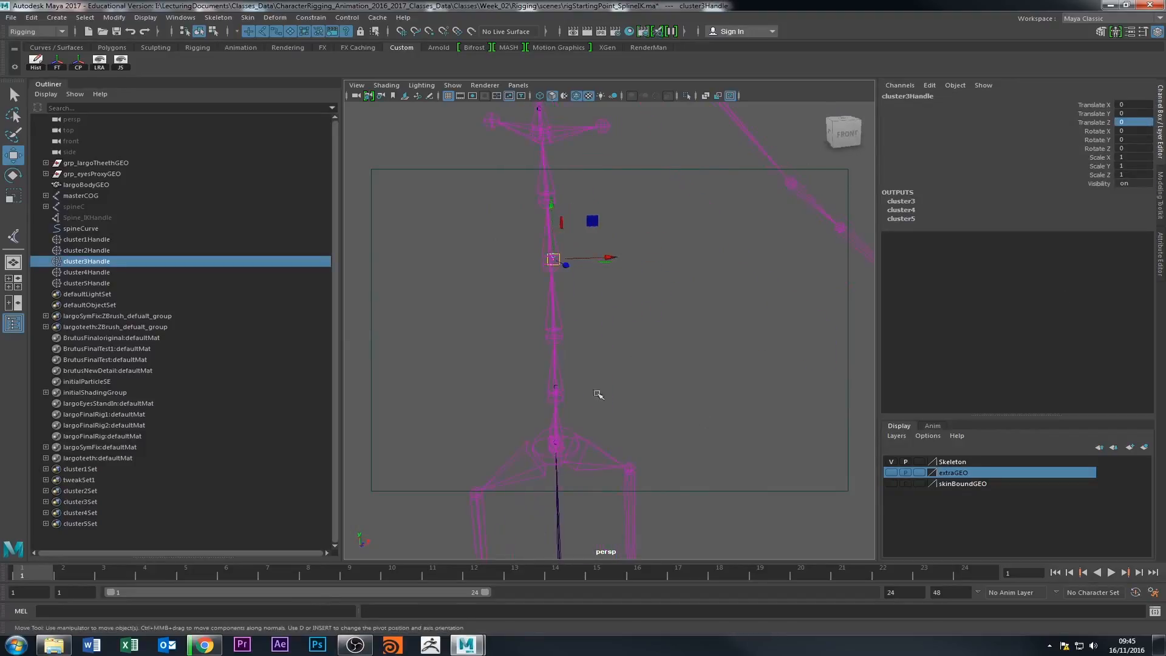
{"action": "left_click", "coordinate": [96, 242]}
{"action": "left_click", "coordinate": [98, 250]}
{"action": "left_click", "coordinate": [98, 261]}
{"action": "left_click", "coordinate": [99, 272]}
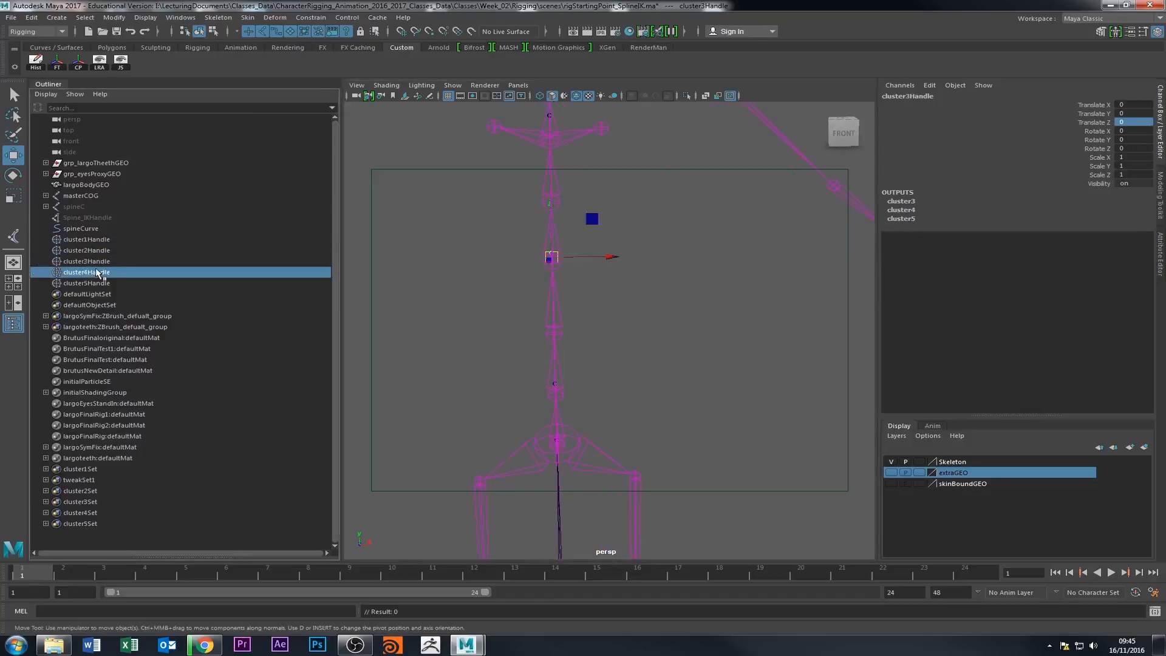
{"action": "left_click", "coordinate": [446, 312]}
{"action": "left_click_drag", "start_coordinate": [447, 313], "coordinate": [659, 390], "text": "alt"}
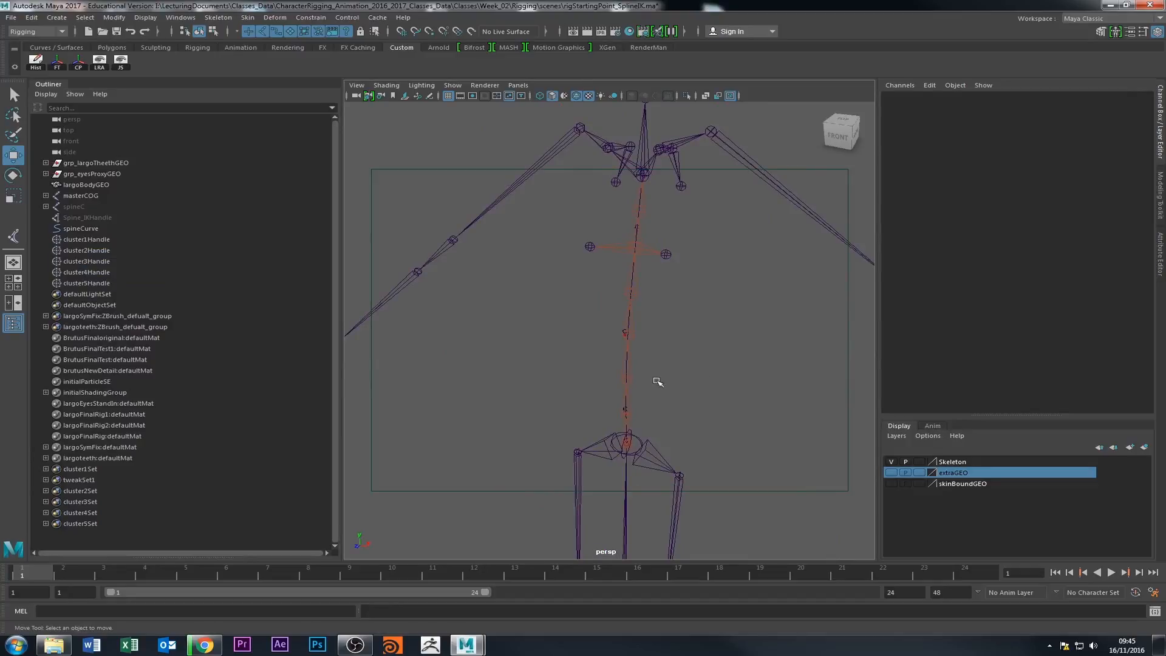
{"action": "left_click_drag", "start_coordinate": [663, 364], "coordinate": [472, 401], "text": "alt"}
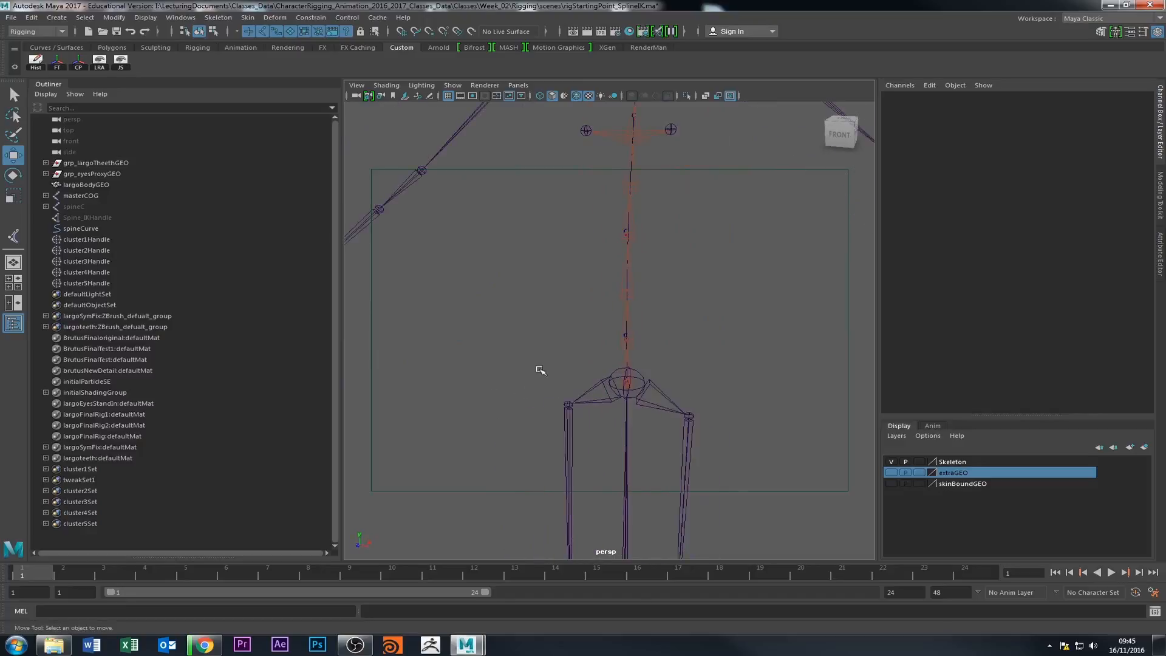
Select spineCurve and run the MEL command "arclen -ch 1;" to create a curve info node for its length.
{"action": "left_click_drag", "start_coordinate": [542, 370], "coordinate": [476, 377], "text": "alt"}
{"action": "left_click_drag", "start_coordinate": [540, 304], "coordinate": [544, 306], "text": "alt"}
{"action": "middle_click_drag", "start_coordinate": [543, 306], "coordinate": [519, 368], "text": "alt"}
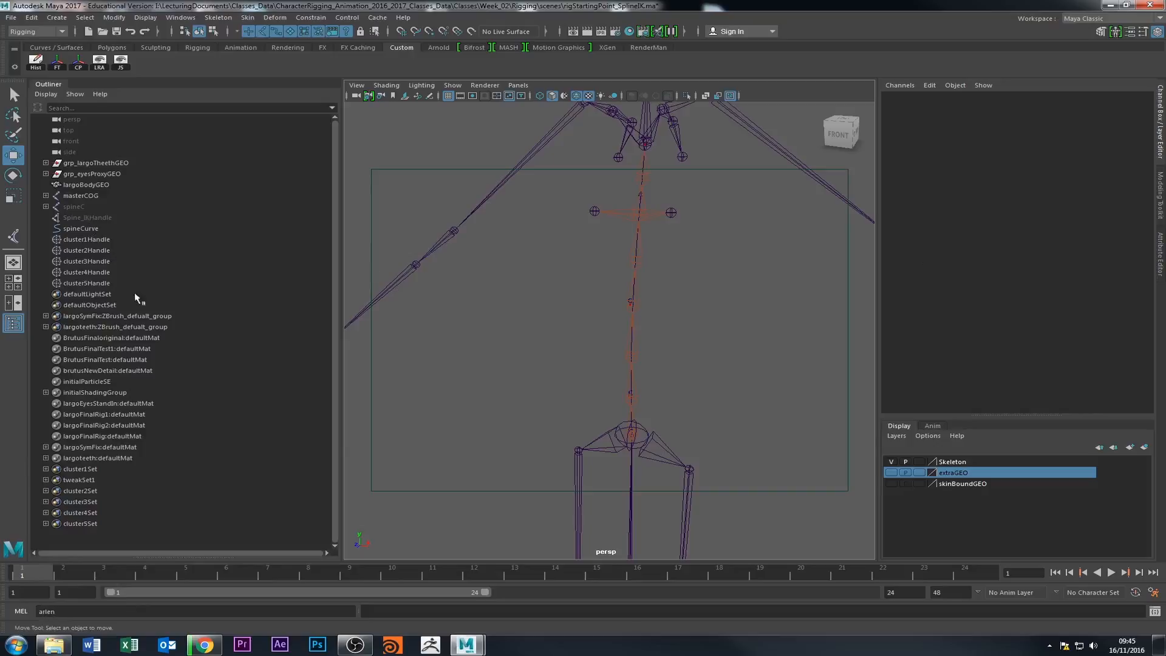
{"action": "left_click", "coordinate": [79, 162]}
{"action": "left_click", "coordinate": [81, 196]}
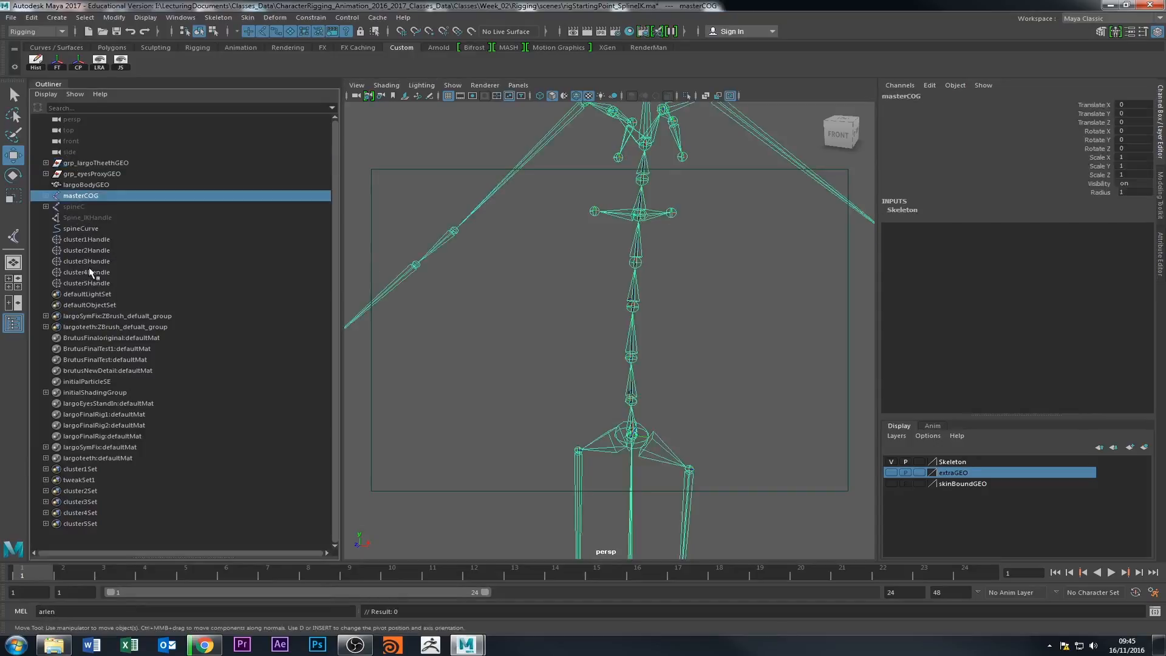
{"action": "left_click", "coordinate": [94, 239]}
{"action": "left_click", "coordinate": [81, 195]}
{"action": "left_click", "coordinate": [81, 228]}
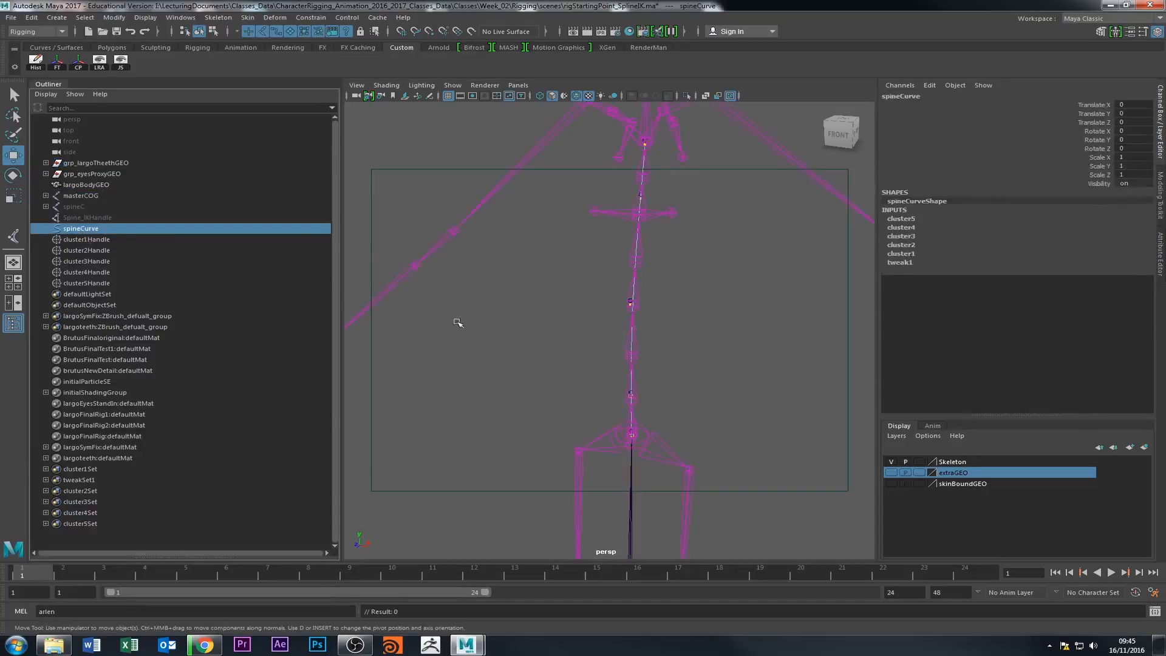
{"action": "left_click_drag", "start_coordinate": [458, 323], "coordinate": [471, 315], "text": "alt"}
{"action": "left_click", "coordinate": [64, 205]}
{"action": "left_click", "coordinate": [97, 229]}
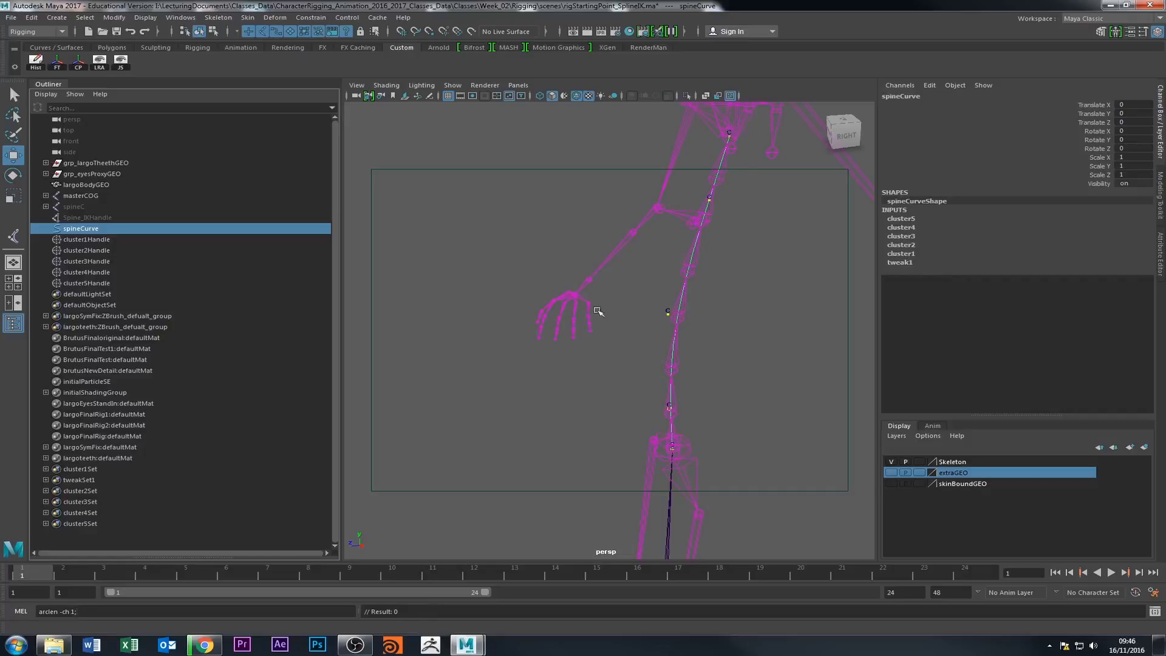
{"action": "key", "text": "Return"}
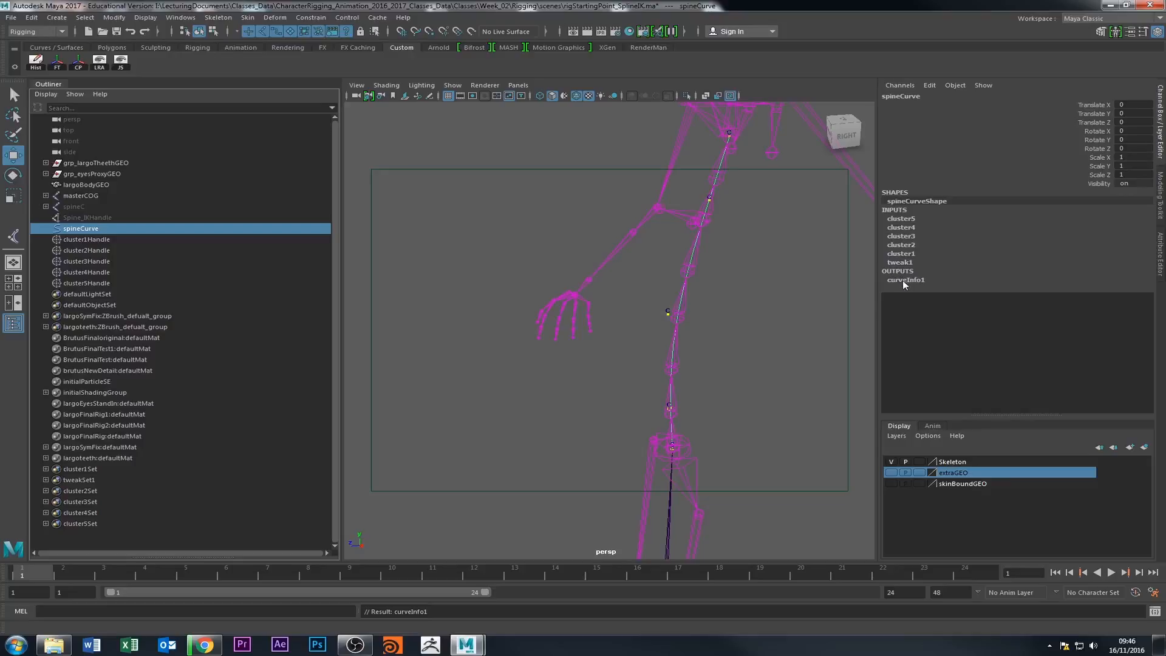
Open the attributes of spineCurve's curve info node and examine its Arc Length and control points.
{"action": "left_click", "coordinate": [1160, 255]}
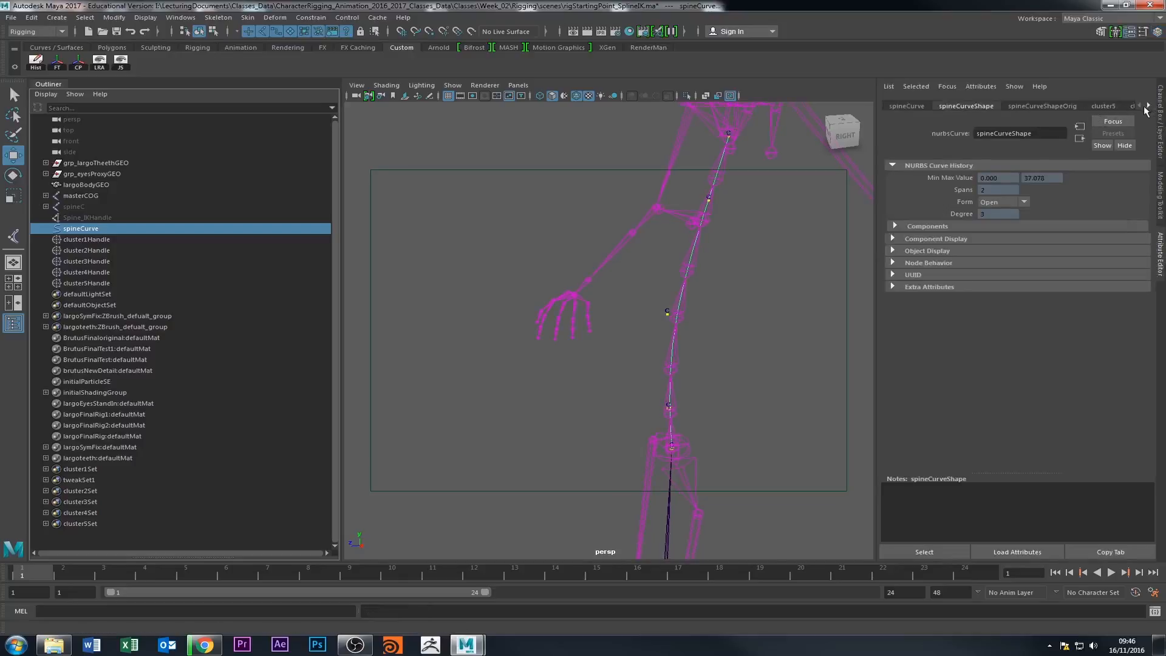
{"action": "left_click", "coordinate": [1147, 107]}
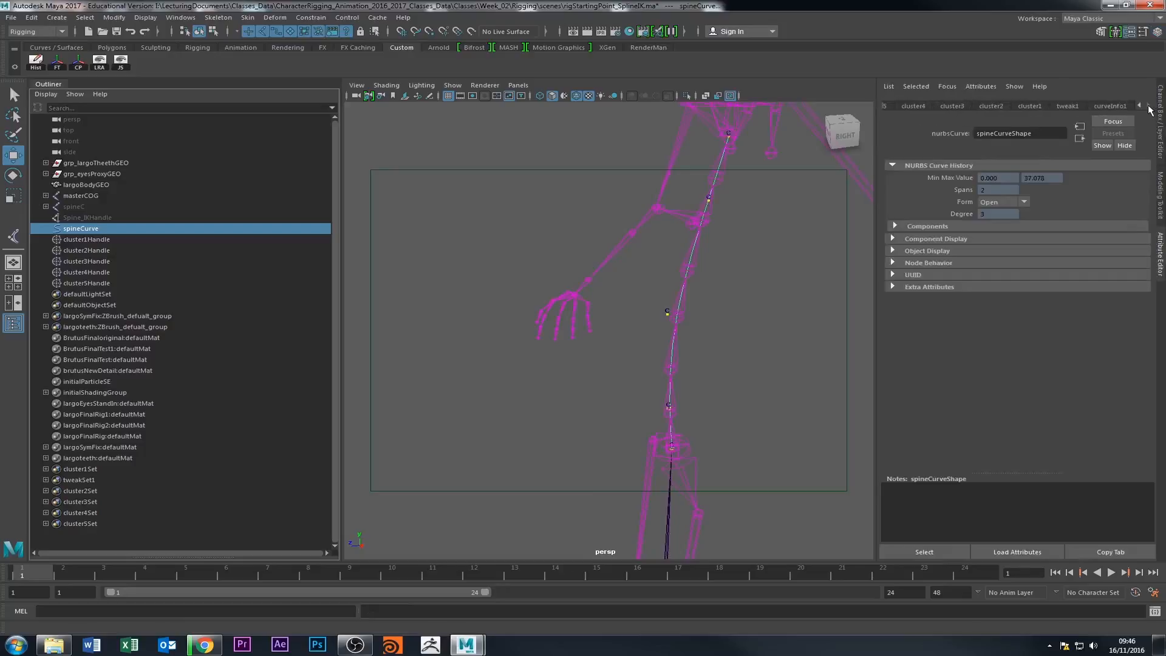
{"action": "left_click", "coordinate": [1112, 108]}
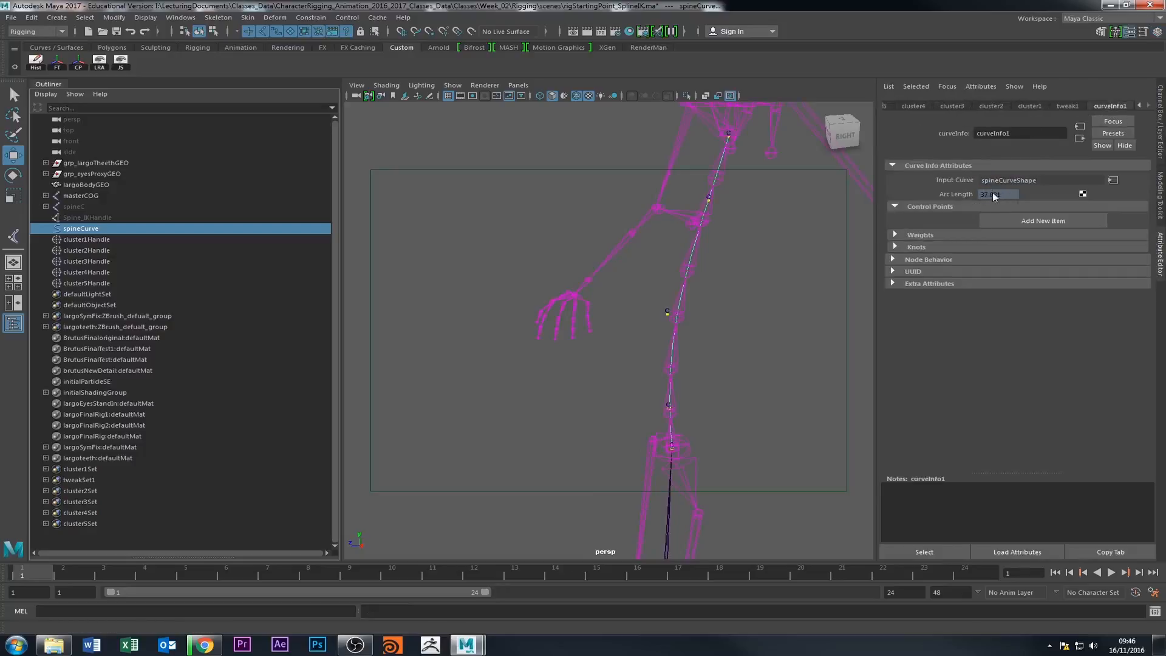
{"action": "left_click", "coordinate": [512, 388]}
{"action": "left_click_drag", "start_coordinate": [510, 390], "coordinate": [570, 323], "text": "alt"}
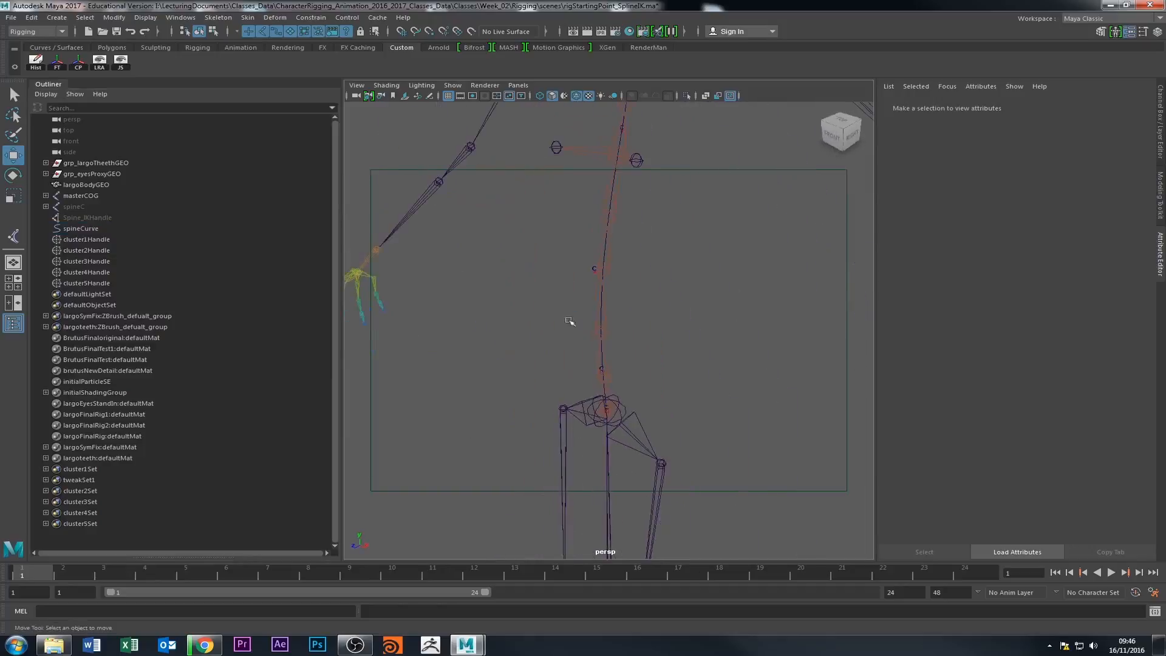
{"action": "left_click", "coordinate": [91, 229]}
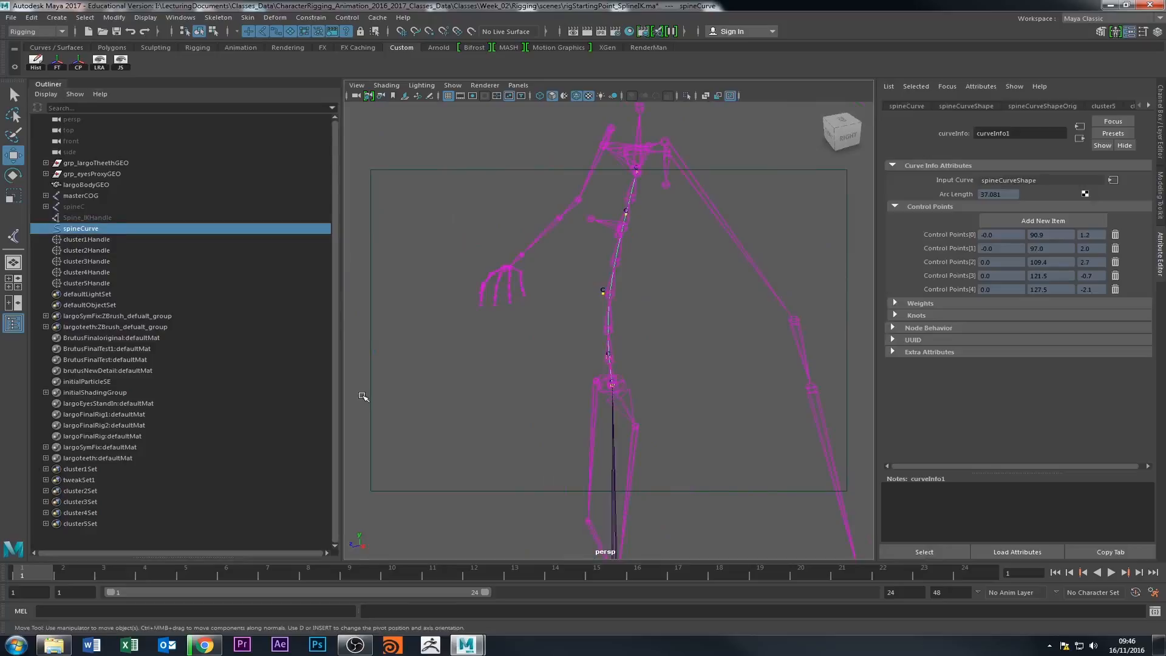
{"action": "left_click_drag", "start_coordinate": [461, 421], "coordinate": [617, 394], "text": "alt"}
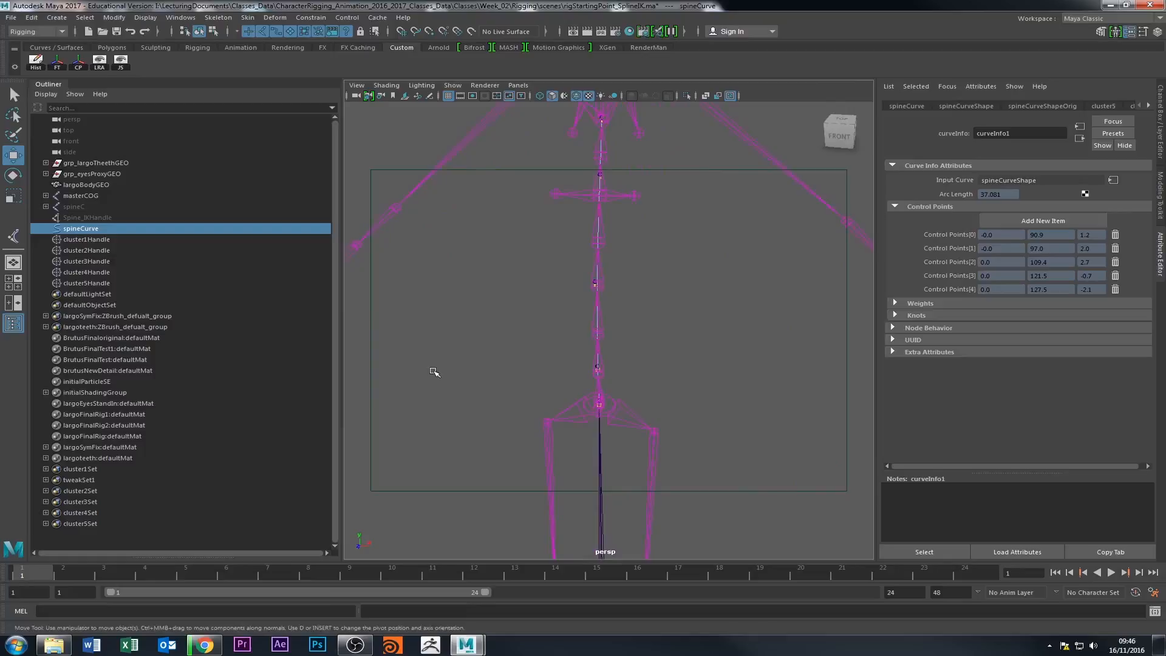
{"action": "left_click", "coordinate": [431, 334]}
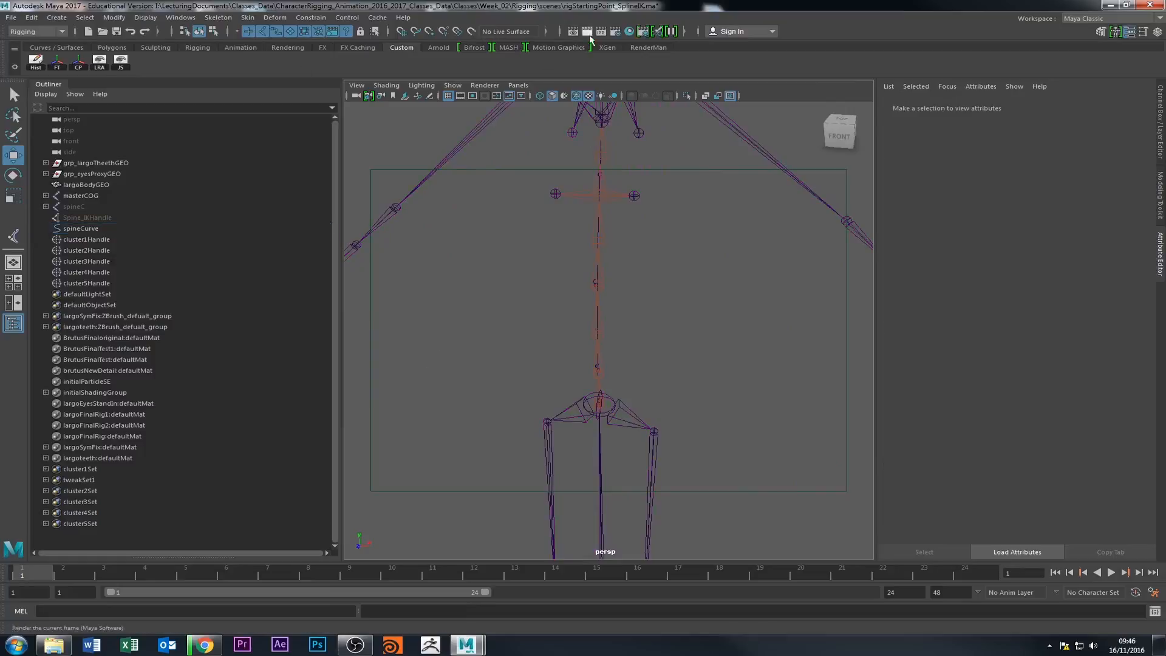
Open the Hypershade and create a multiplyDivide node in its work area.
{"action": "left_click", "coordinate": [629, 32]}
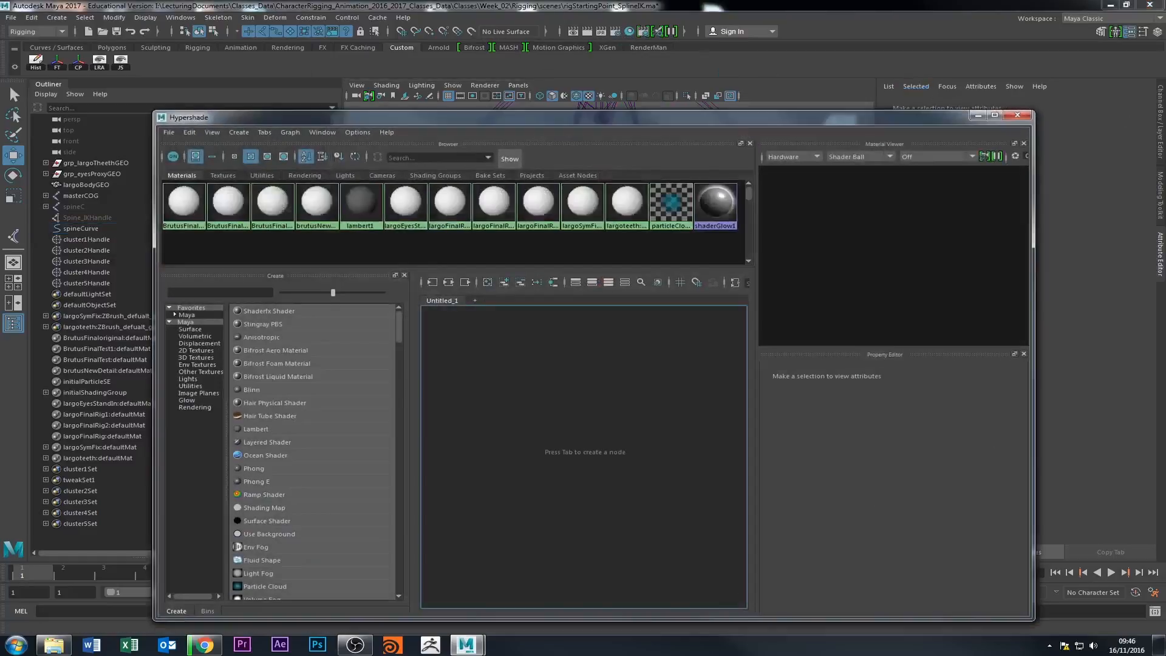
{"action": "left_click_drag", "start_coordinate": [756, 120], "coordinate": [1165, 221]}
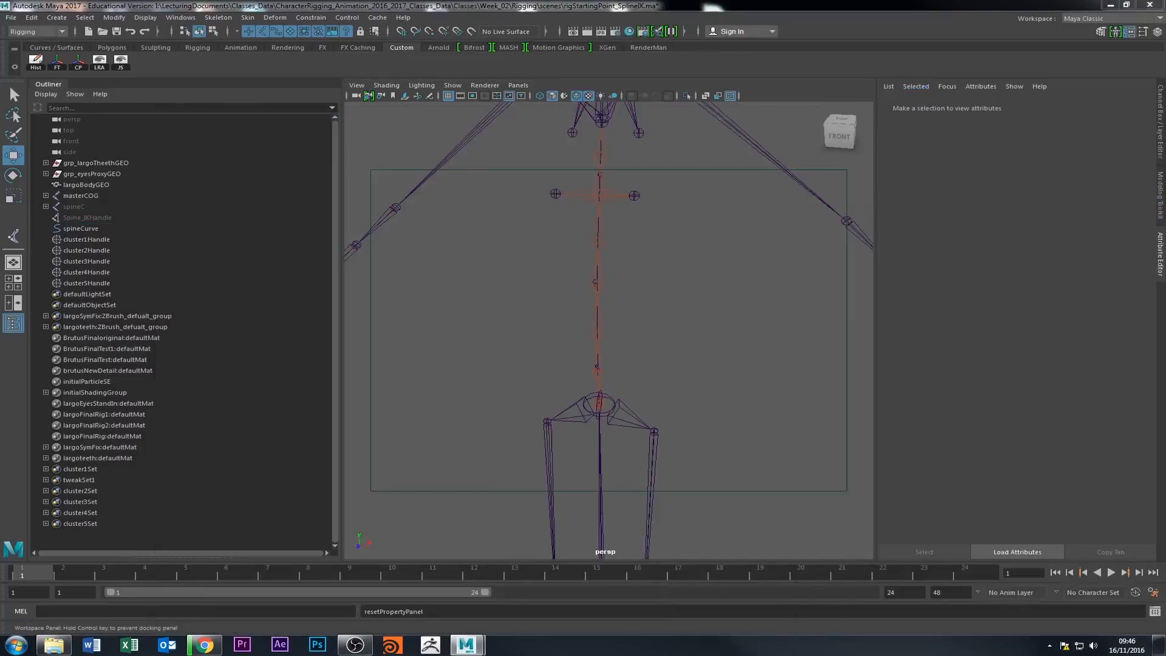
{"action": "left_click_drag", "start_coordinate": [1165, 164], "coordinate": [539, 38]}
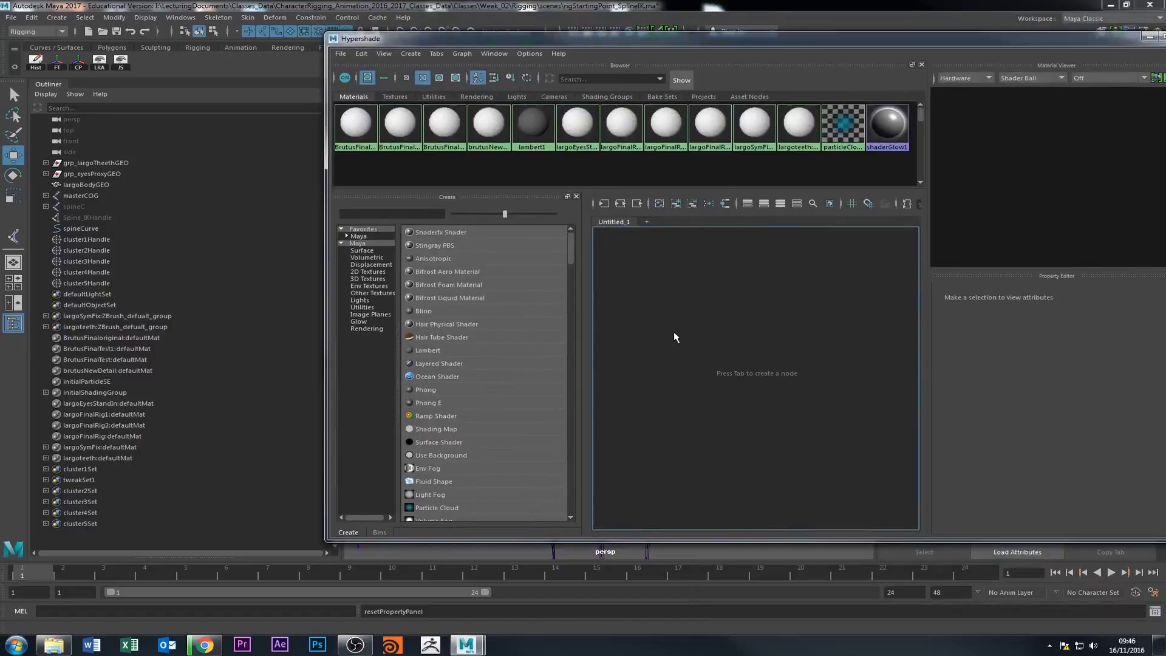
{"action": "key", "text": "Tab"}
{"action": "type", "text": "mul"}
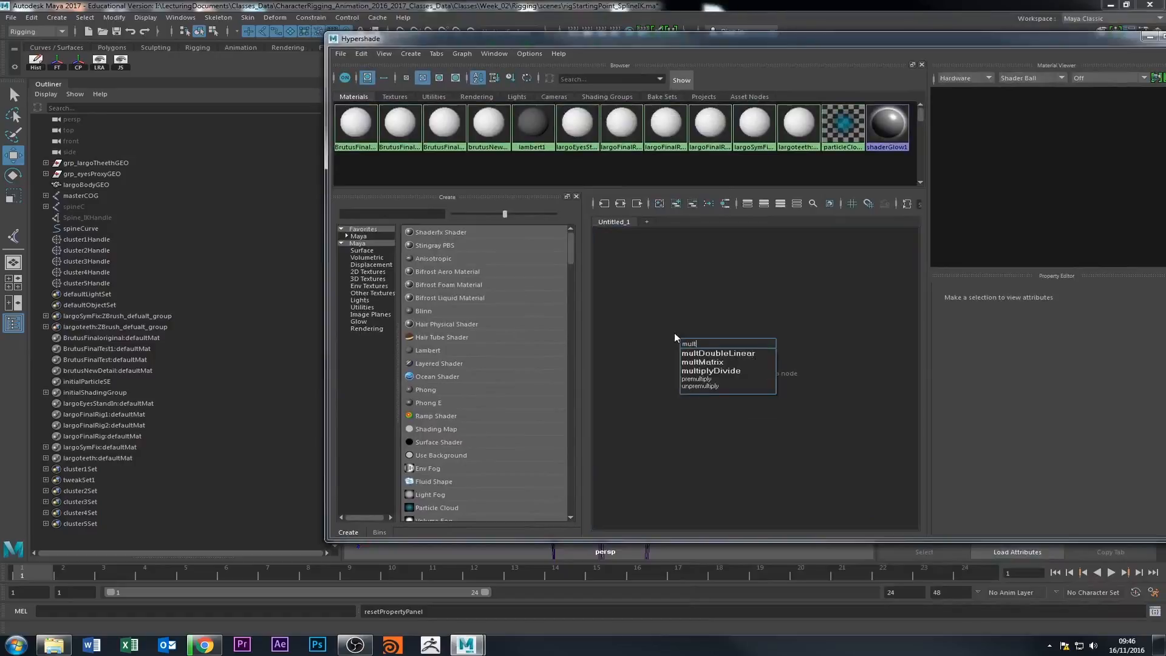
{"action": "left_click", "coordinate": [707, 371]}
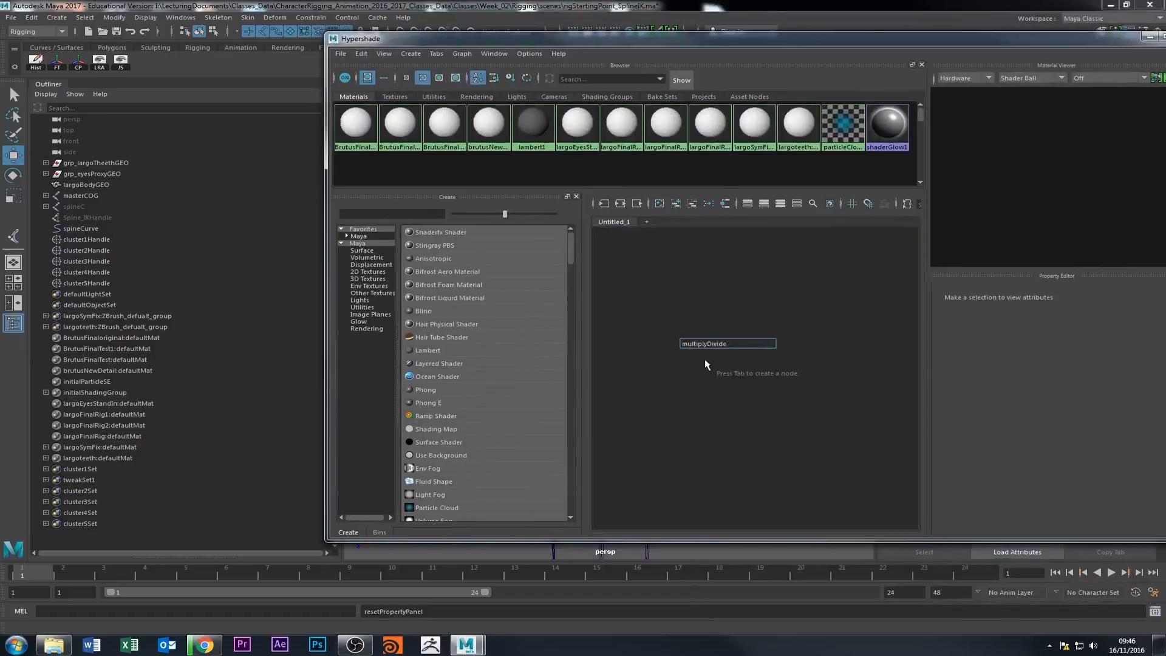
{"action": "key", "text": "Tab"}
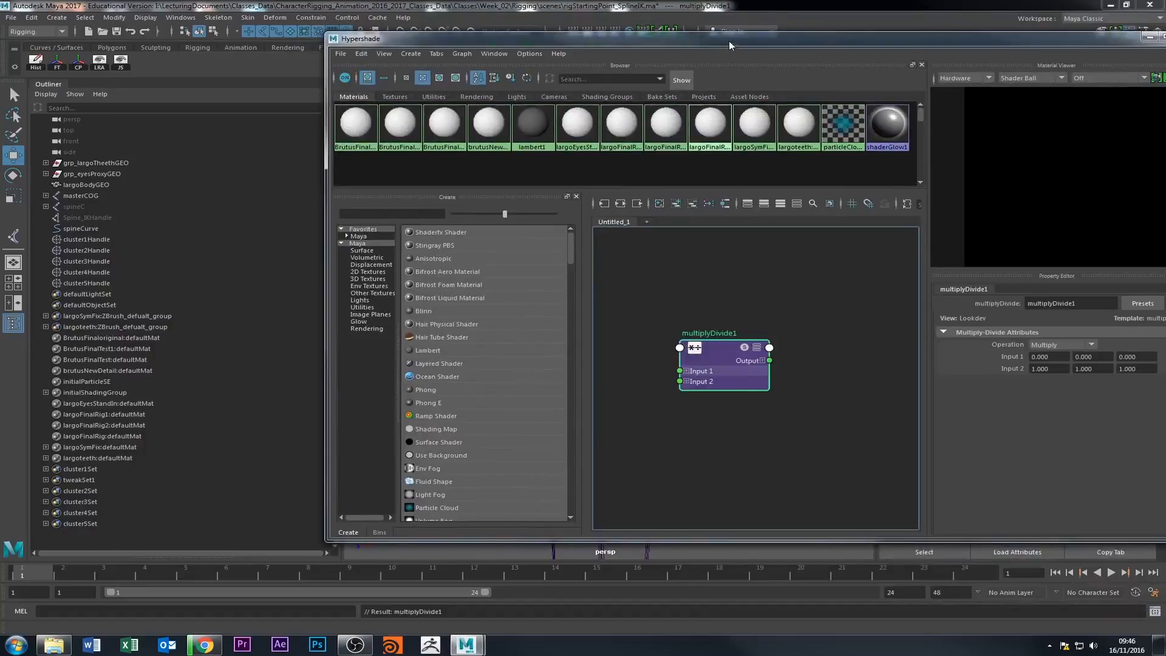
Open the Connection Editor with the multiplyDivide node loaded as the target, and minimize the Hypershade.
{"action": "left_click_drag", "start_coordinate": [729, 46], "coordinate": [662, 112]}
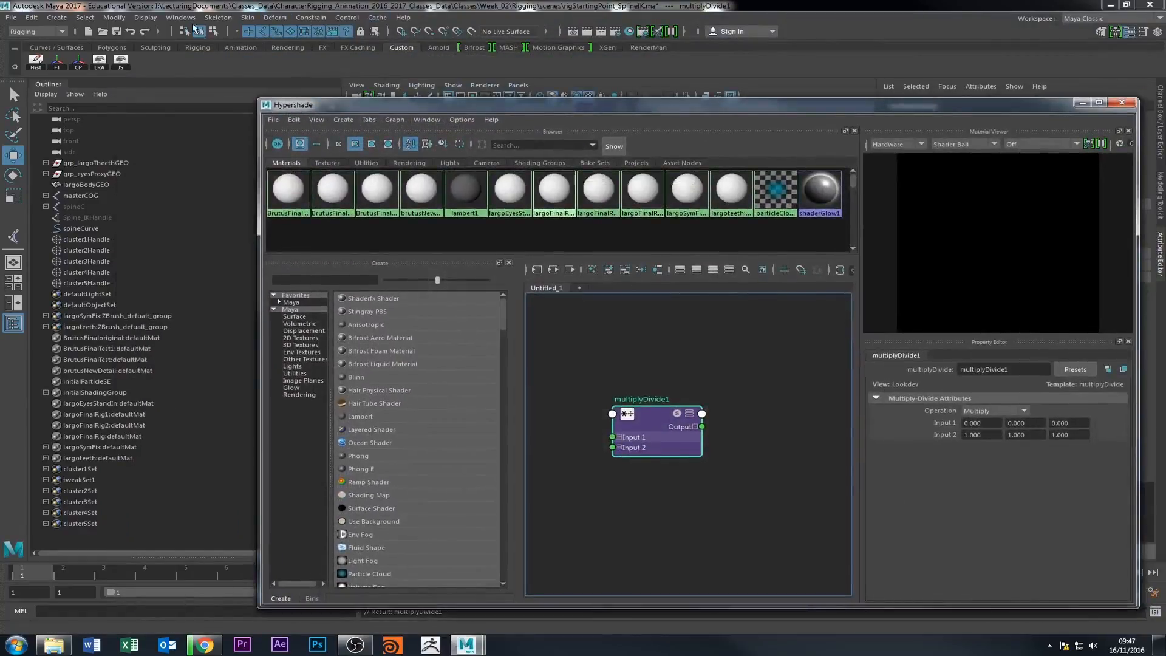
{"action": "left_click_drag", "start_coordinate": [357, 103], "coordinate": [478, 124]}
{"action": "left_click", "coordinate": [218, 19]}
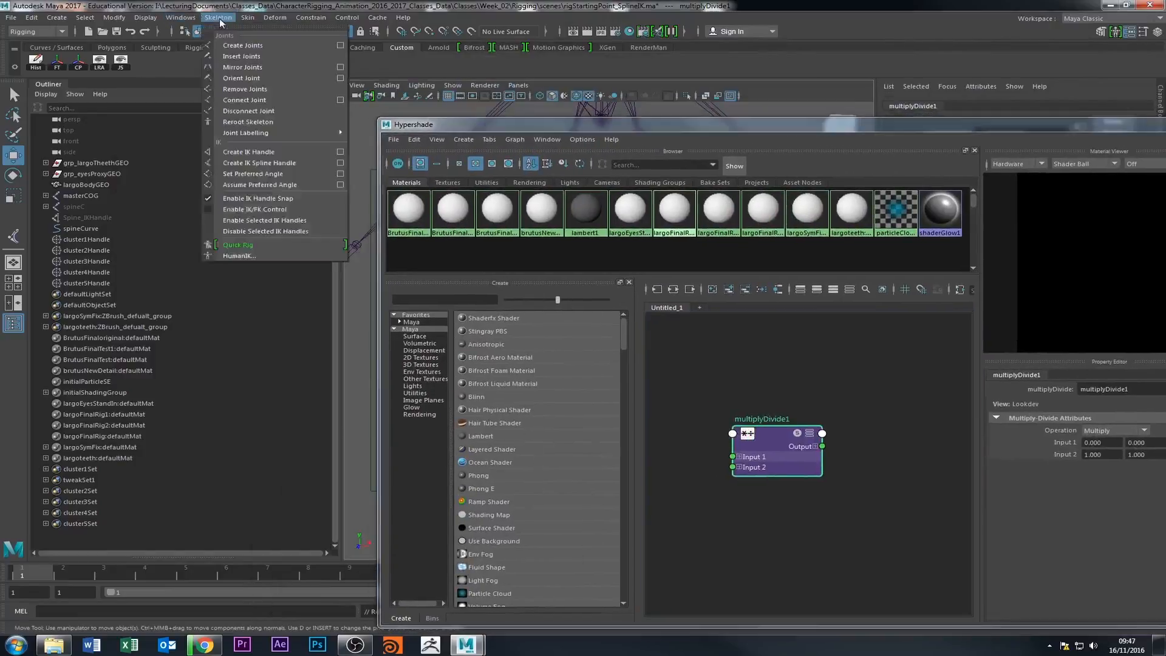
{"action": "mouse_move", "coordinate": [180, 18]}
{"action": "mouse_move", "coordinate": [195, 56]}
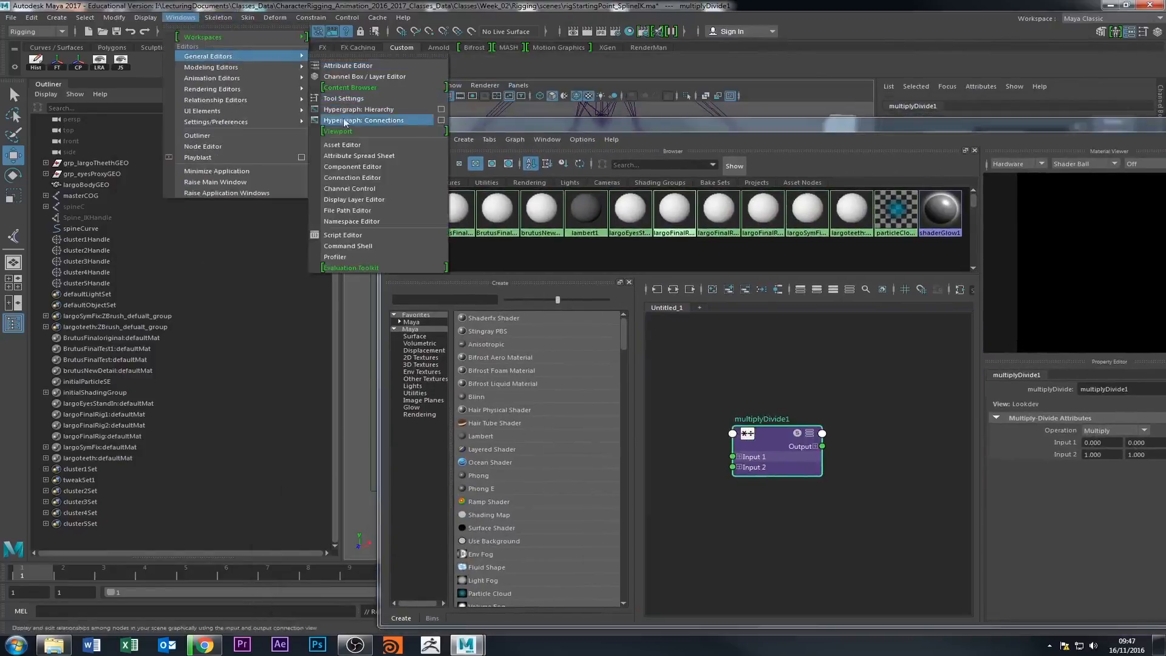
{"action": "left_click", "coordinate": [357, 180]}
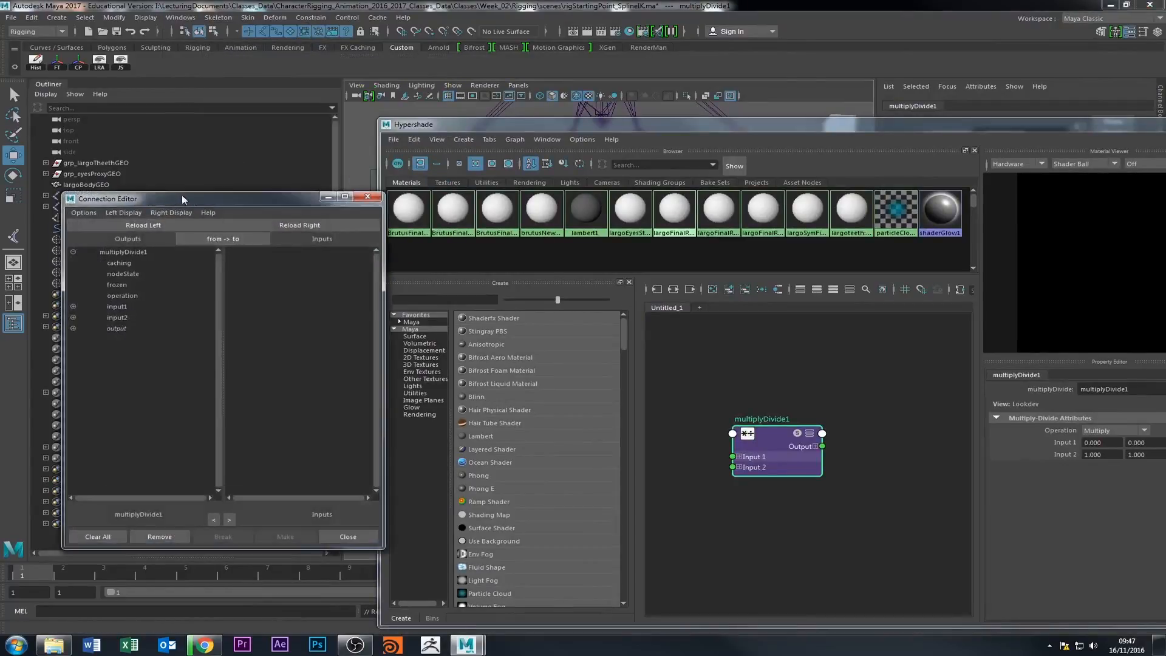
{"action": "left_click_drag", "start_coordinate": [212, 196], "coordinate": [245, 177]}
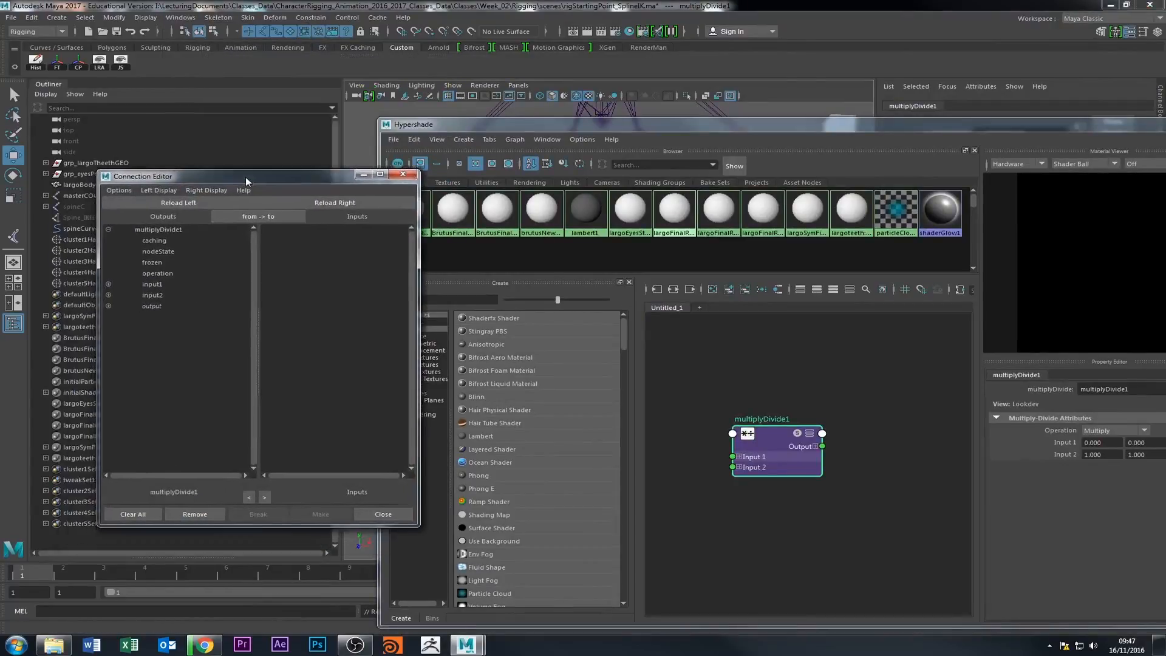
{"action": "left_click", "coordinate": [351, 203]}
{"action": "left_click_drag", "start_coordinate": [583, 125], "coordinate": [617, 143]}
{"action": "left_click_drag", "start_coordinate": [934, 141], "coordinate": [682, 115]}
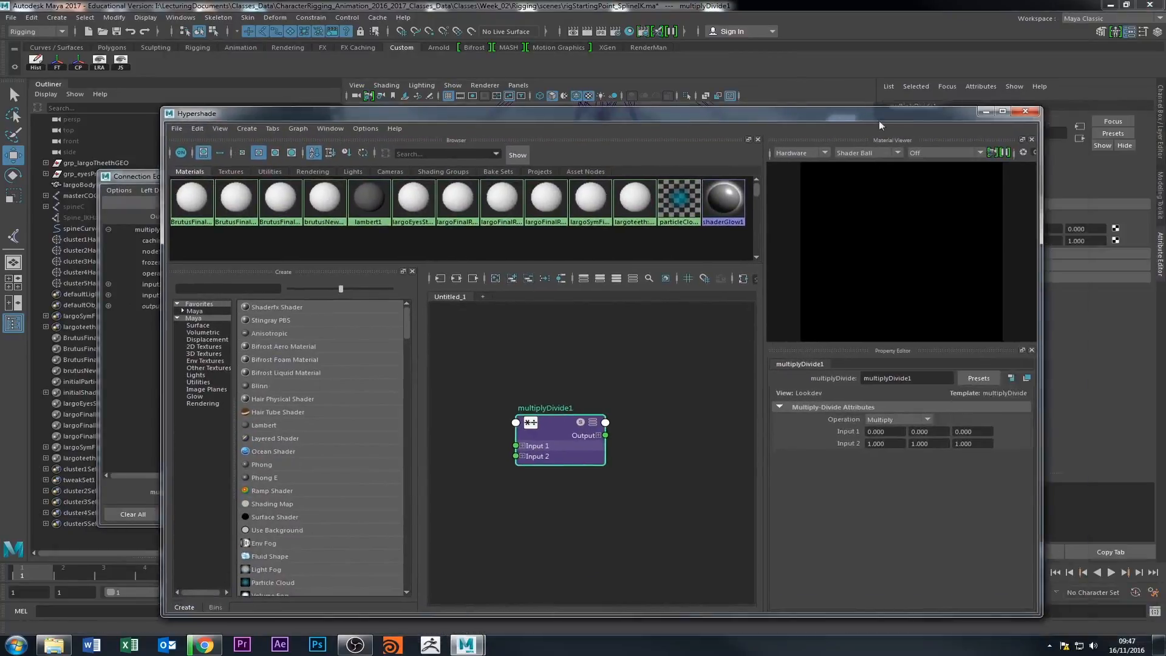
{"action": "left_click", "coordinate": [985, 112]}
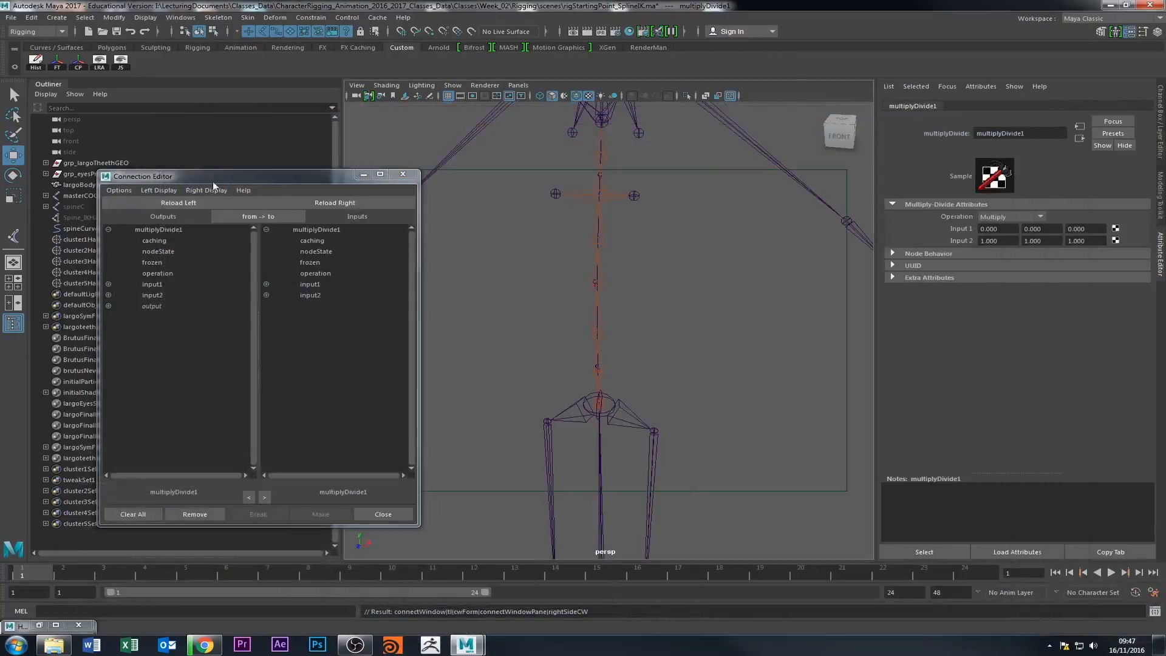
Load spineCurve's curveInfo1 node as the source and connect its arcLength to input1X of the multiplyDivide node.
{"action": "left_click_drag", "start_coordinate": [212, 181], "coordinate": [469, 188]}
{"action": "left_click", "coordinate": [81, 228]}
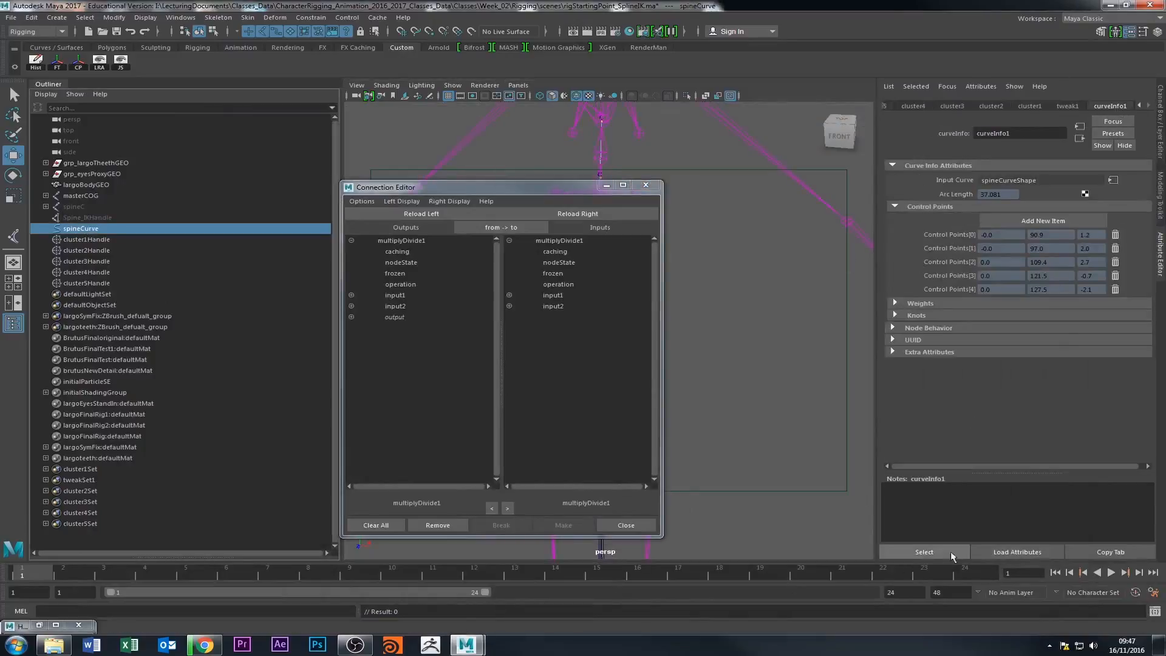
{"action": "left_click", "coordinate": [924, 552]}
{"action": "left_click", "coordinate": [417, 213]}
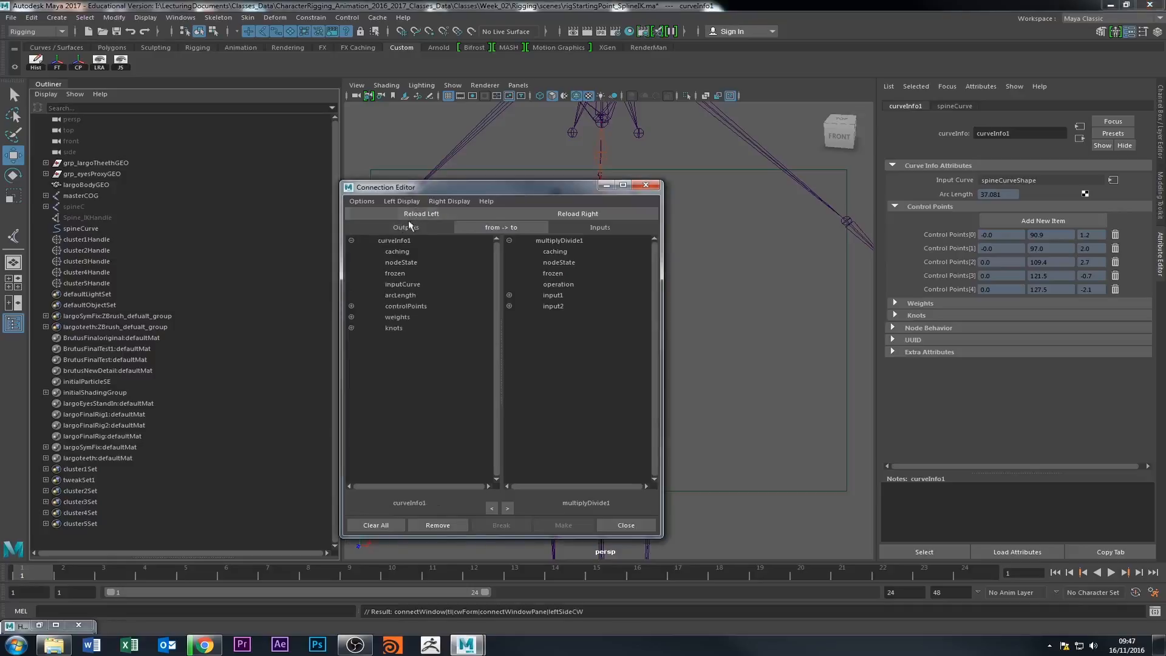
{"action": "left_click", "coordinate": [402, 295]}
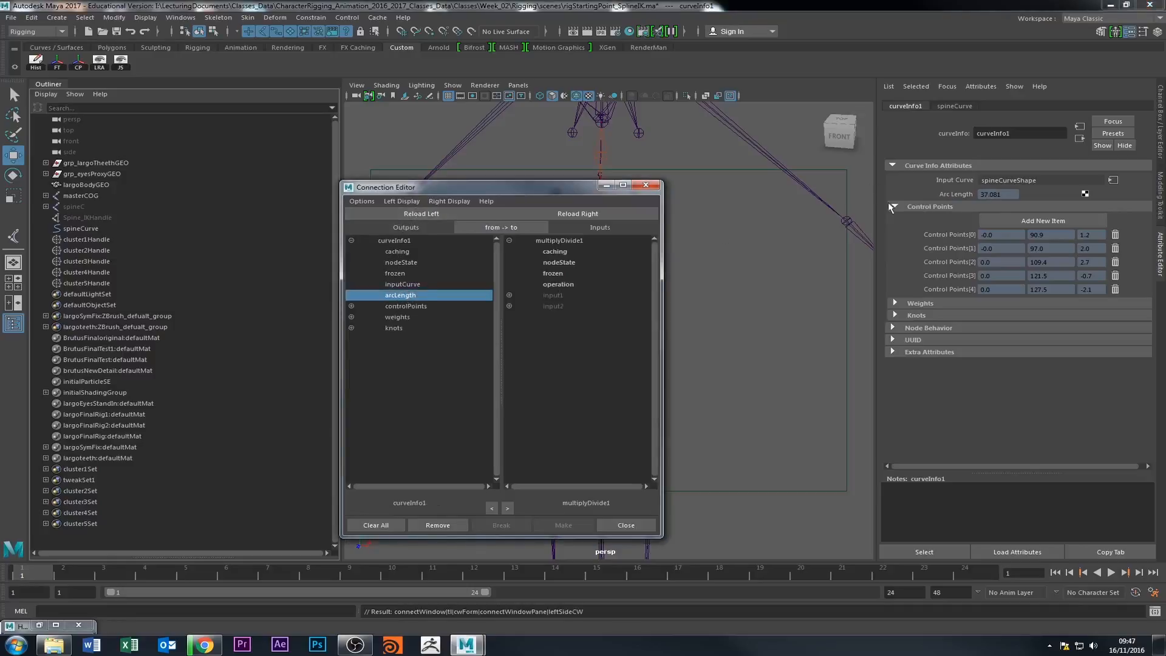
{"action": "left_click", "coordinate": [511, 295]}
{"action": "left_click", "coordinate": [563, 306]}
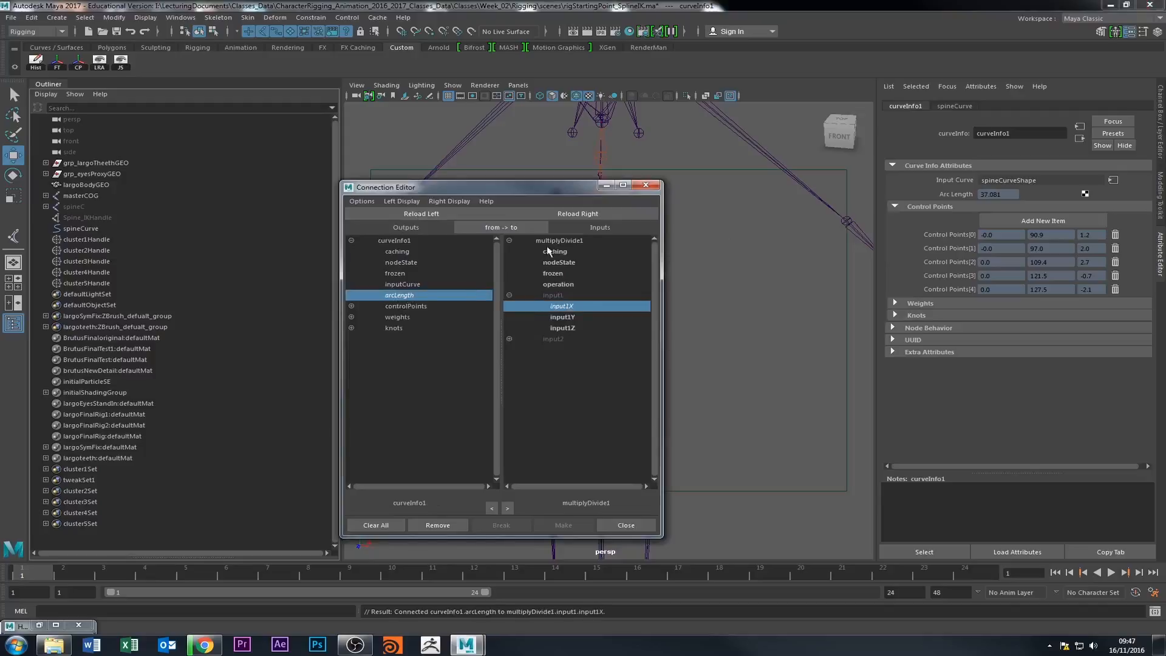
Copy the multiplyDivide node's Input 1 X value into Input 2 X, setting it to 37.081, and minimize the Hypershade.
{"action": "left_click", "coordinate": [48, 625]}
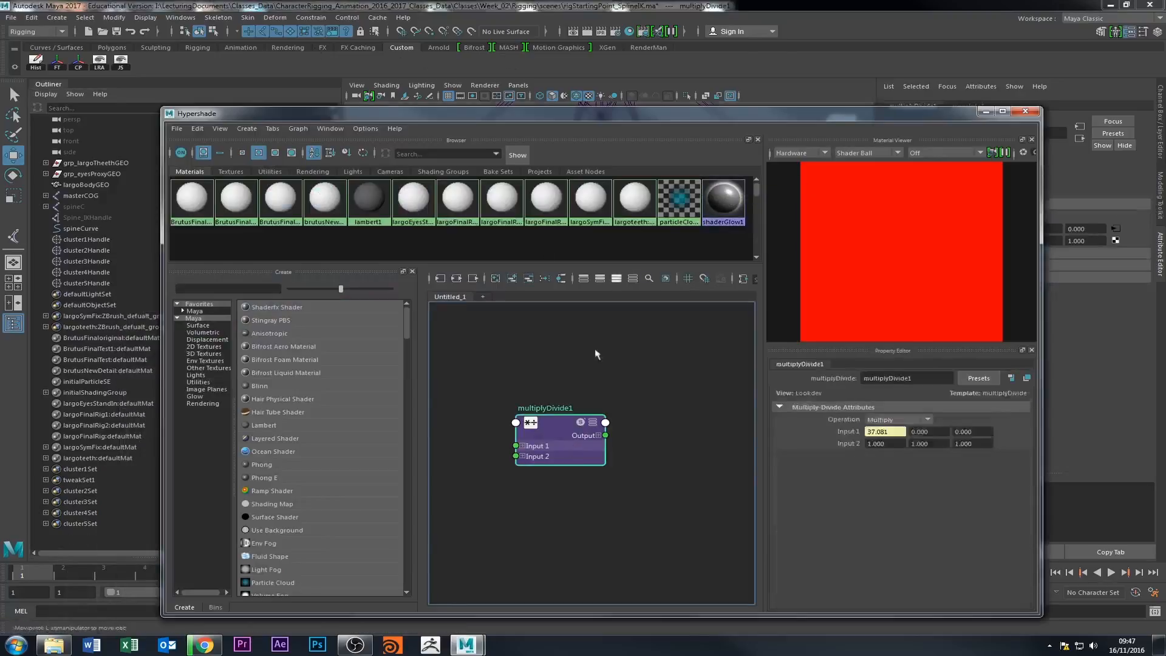
{"action": "left_click_drag", "start_coordinate": [735, 116], "coordinate": [510, 130]}
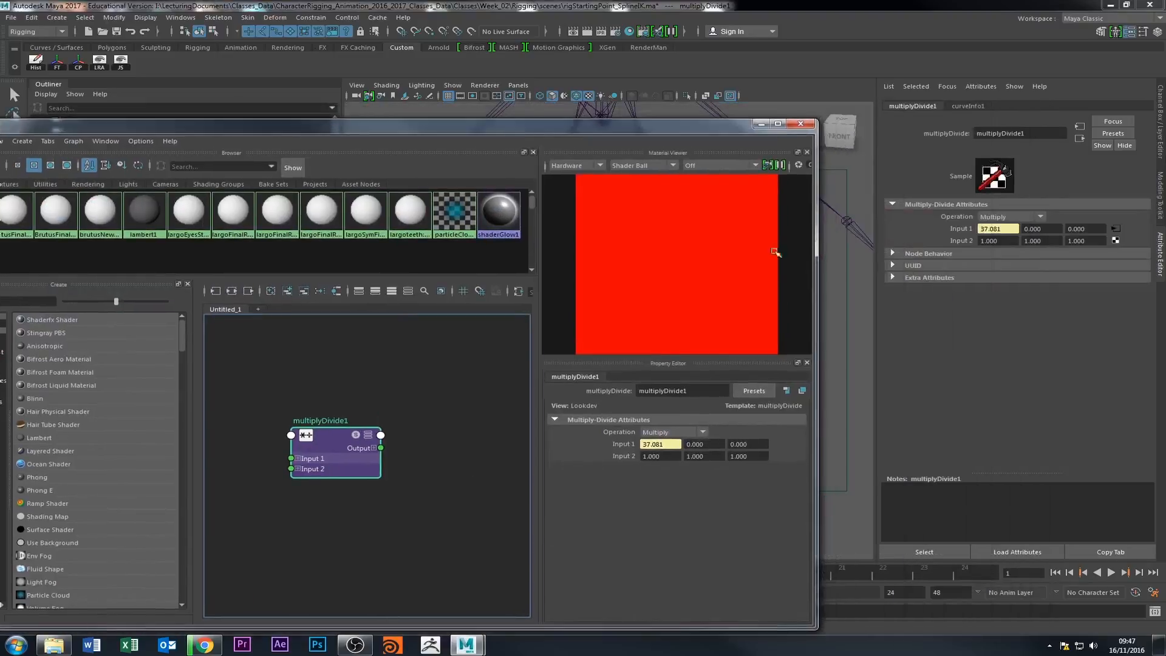
{"action": "left_click", "coordinate": [1014, 229]}
{"action": "key", "text": "ctrl+c"}
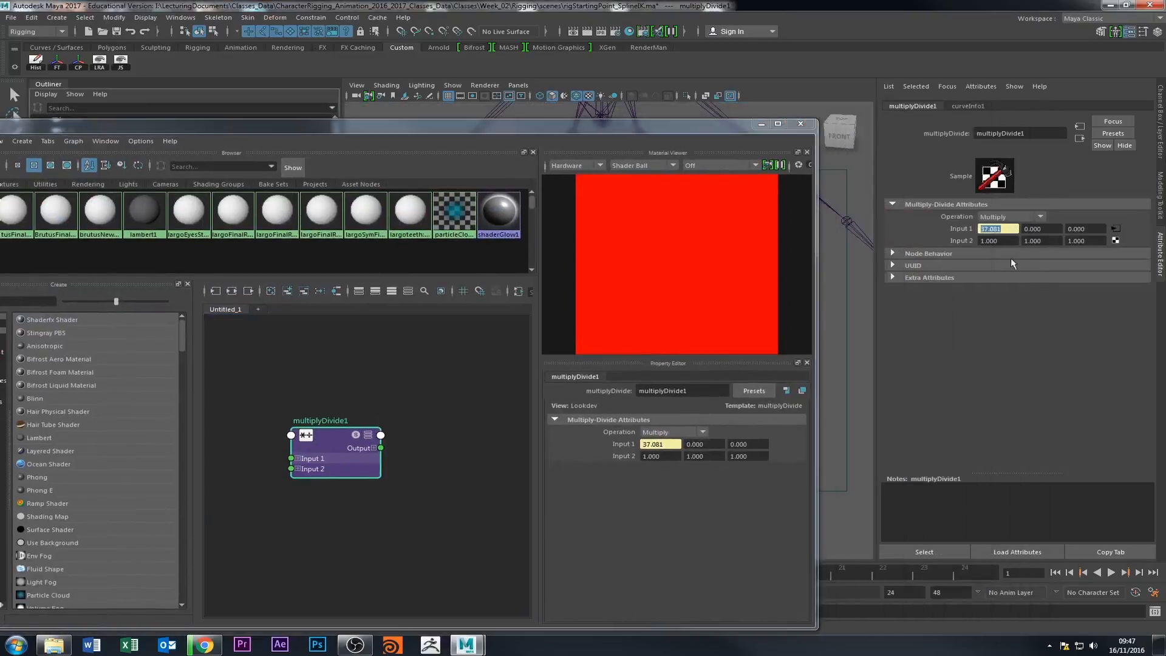
{"action": "left_click_drag", "start_coordinate": [1009, 242], "coordinate": [889, 261]}
{"action": "key", "text": "ctrl+v"}
{"action": "left_click_drag", "start_coordinate": [1001, 240], "coordinate": [972, 243]}
{"action": "left_click", "coordinate": [1009, 238]}
{"action": "left_click", "coordinate": [756, 126]}
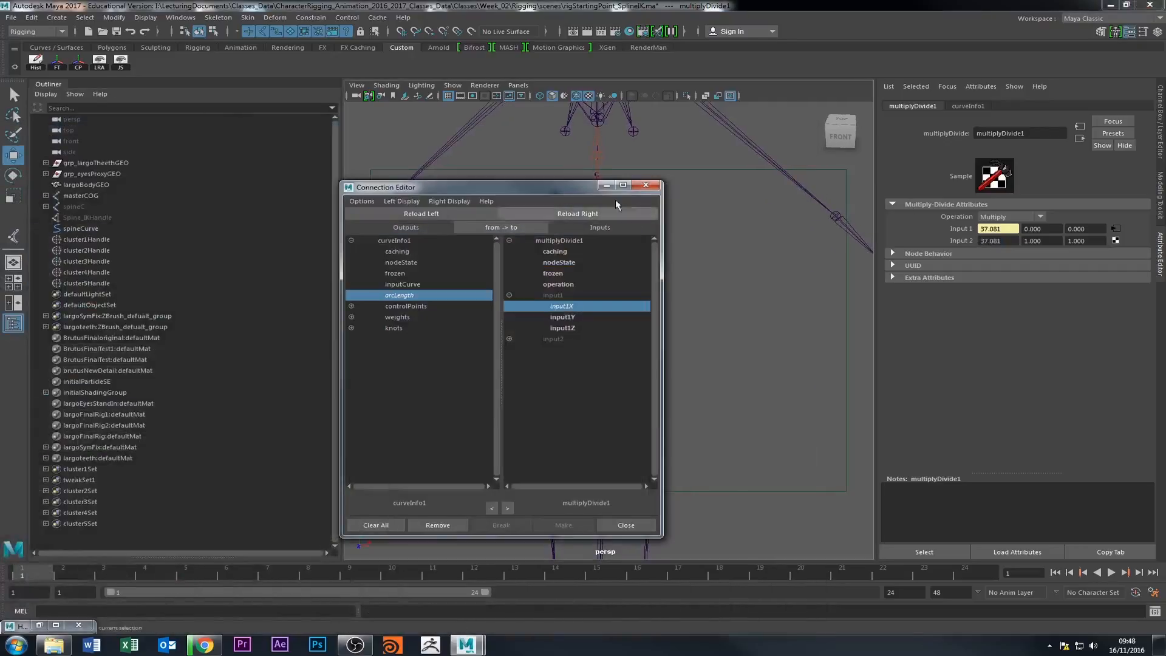
Set the multiplyDivide node's operation to Divide.
{"action": "left_click", "coordinate": [1017, 216]}
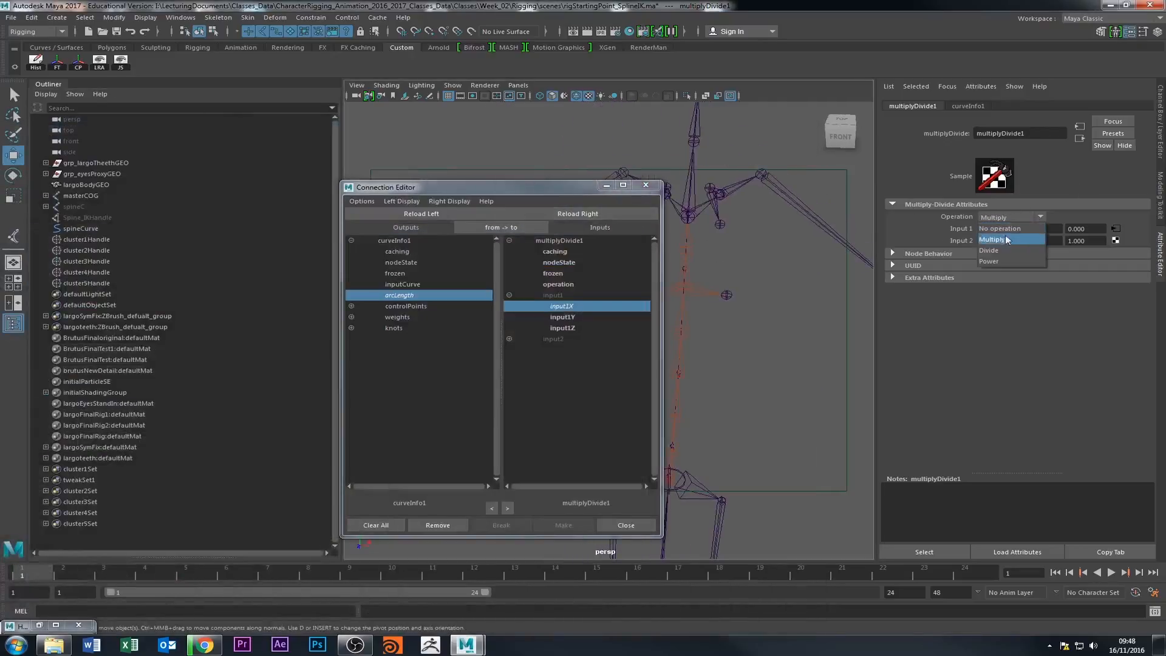
{"action": "left_click", "coordinate": [989, 250]}
{"action": "left_click_drag", "start_coordinate": [768, 286], "coordinate": [667, 267], "text": "alt"}
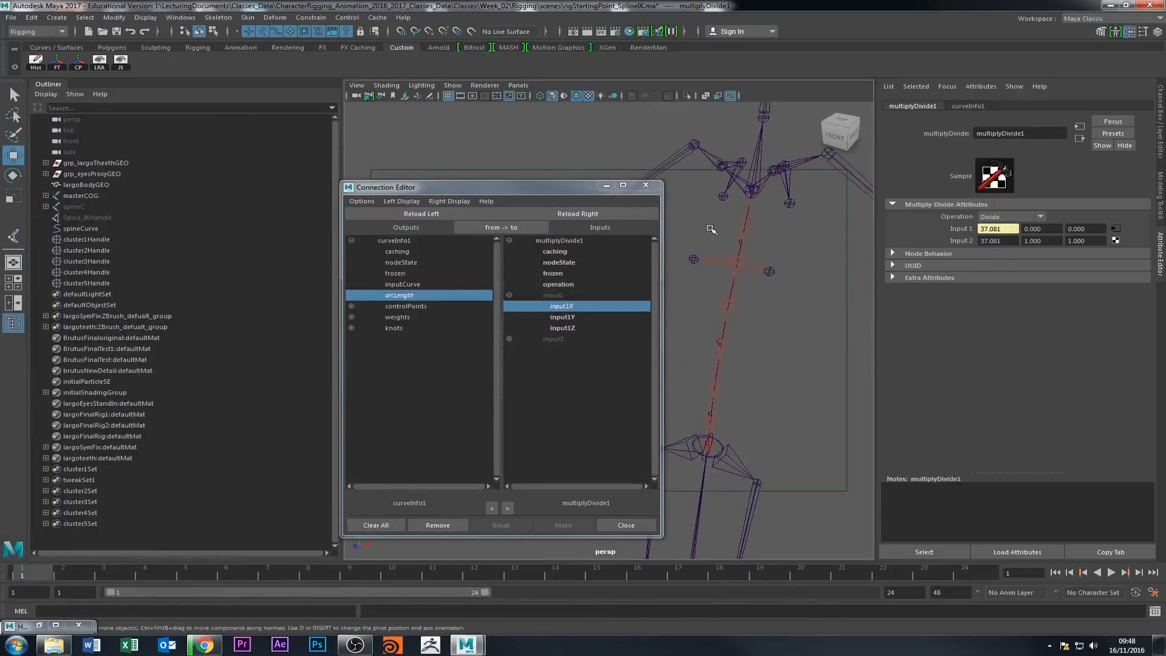
Load the multiplyDivide node as the source and the spineA joint as the target in the Connection Editor.
{"action": "left_click_drag", "start_coordinate": [710, 229], "coordinate": [725, 213], "text": "alt"}
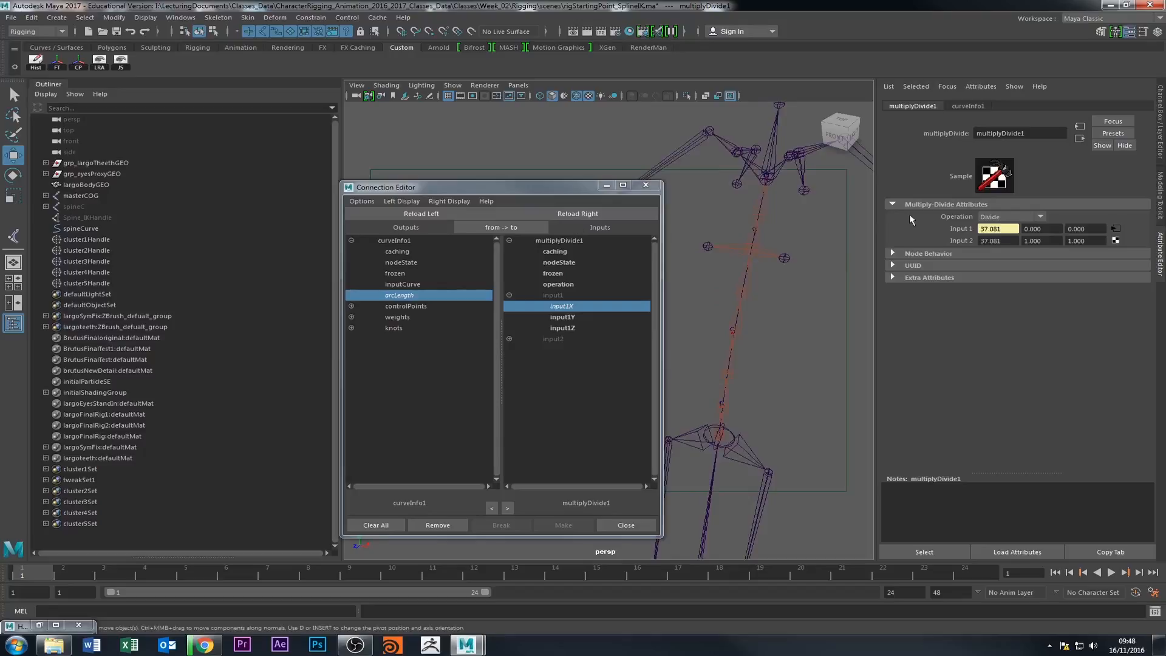
{"action": "left_click", "coordinate": [422, 214]}
{"action": "right_click_drag", "start_coordinate": [729, 339], "coordinate": [791, 498], "text": "alt"}
{"action": "middle_click_drag", "start_coordinate": [791, 498], "coordinate": [734, 400], "text": "alt"}
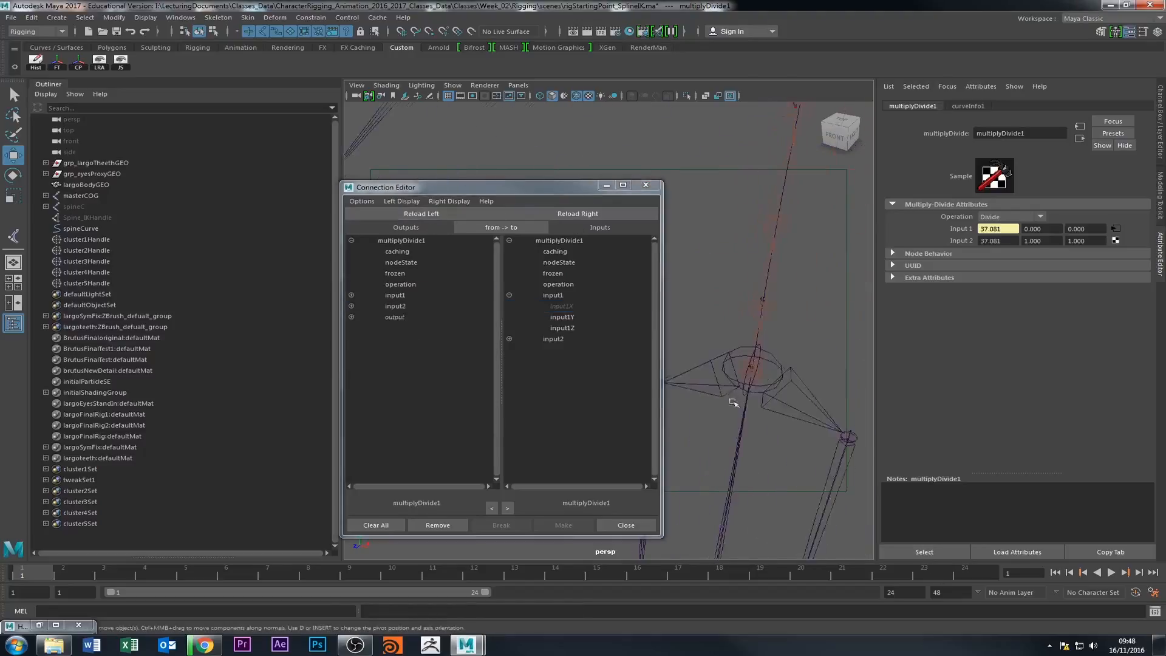
{"action": "left_click_drag", "start_coordinate": [734, 401], "coordinate": [733, 346], "text": "alt"}
{"action": "left_click", "coordinate": [753, 344]}
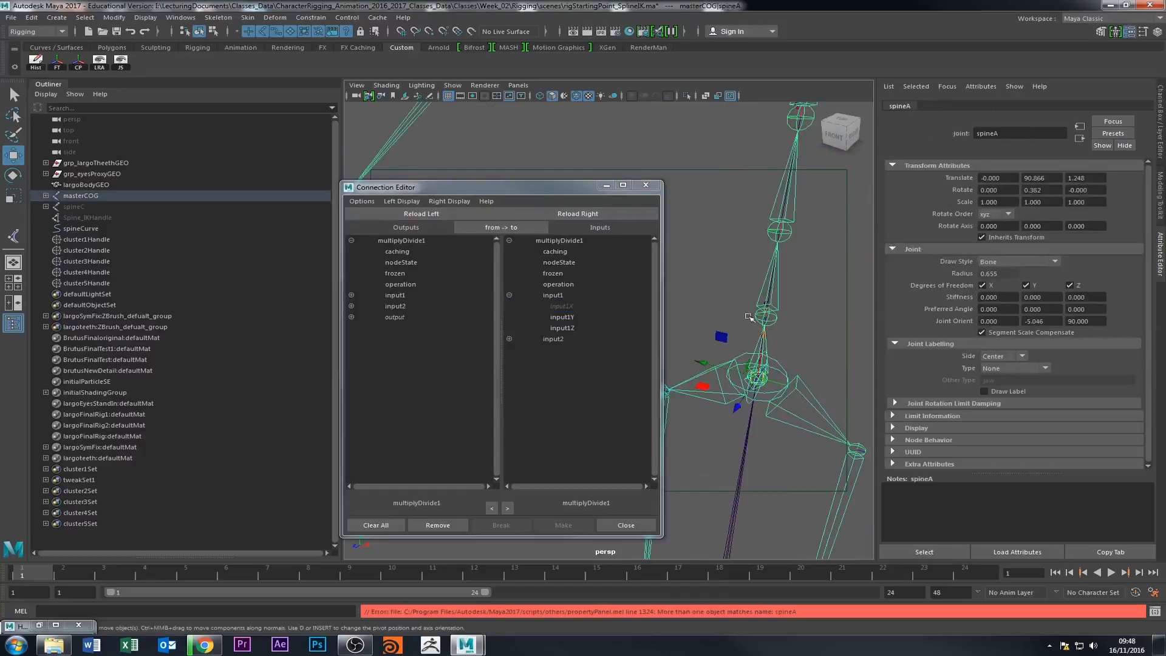
{"action": "left_click", "coordinate": [766, 326]}
{"action": "left_click", "coordinate": [768, 303]}
{"action": "left_click", "coordinate": [577, 214]}
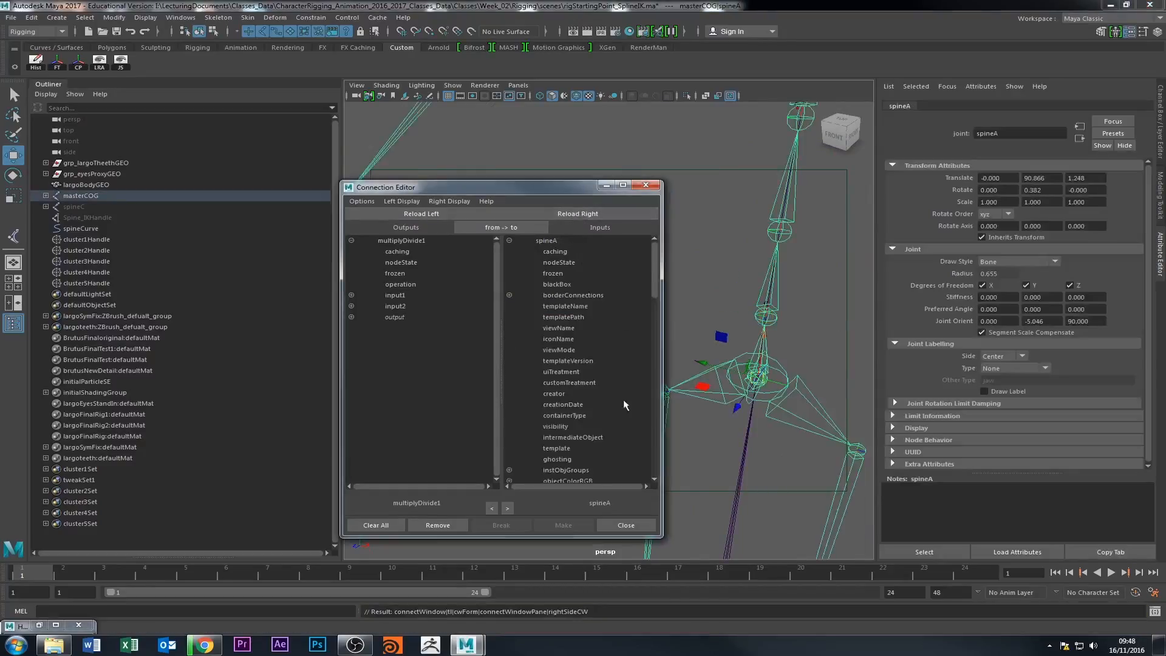
Connect the multiplyDivide node's outputX to scaleX of the spineA joint.
{"action": "left_click", "coordinate": [351, 317]}
{"action": "scroll", "coordinate": [536, 295], "scroll_direction": "down", "scroll_amount": 15}
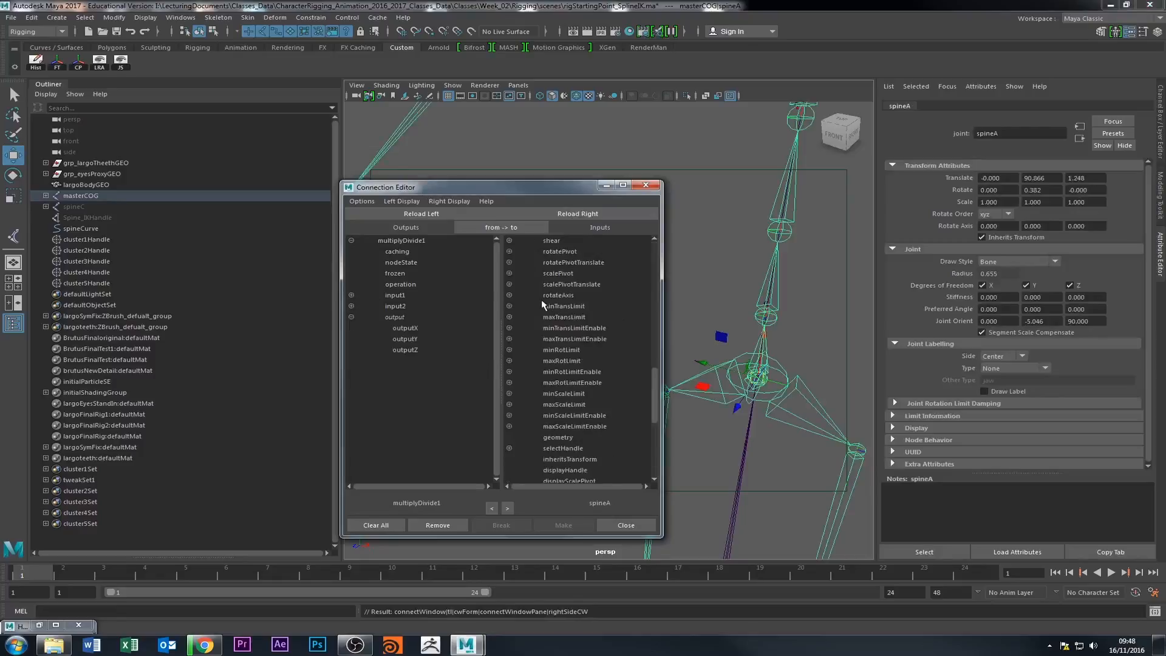
{"action": "scroll", "coordinate": [518, 379], "scroll_direction": "up", "scroll_amount": 15}
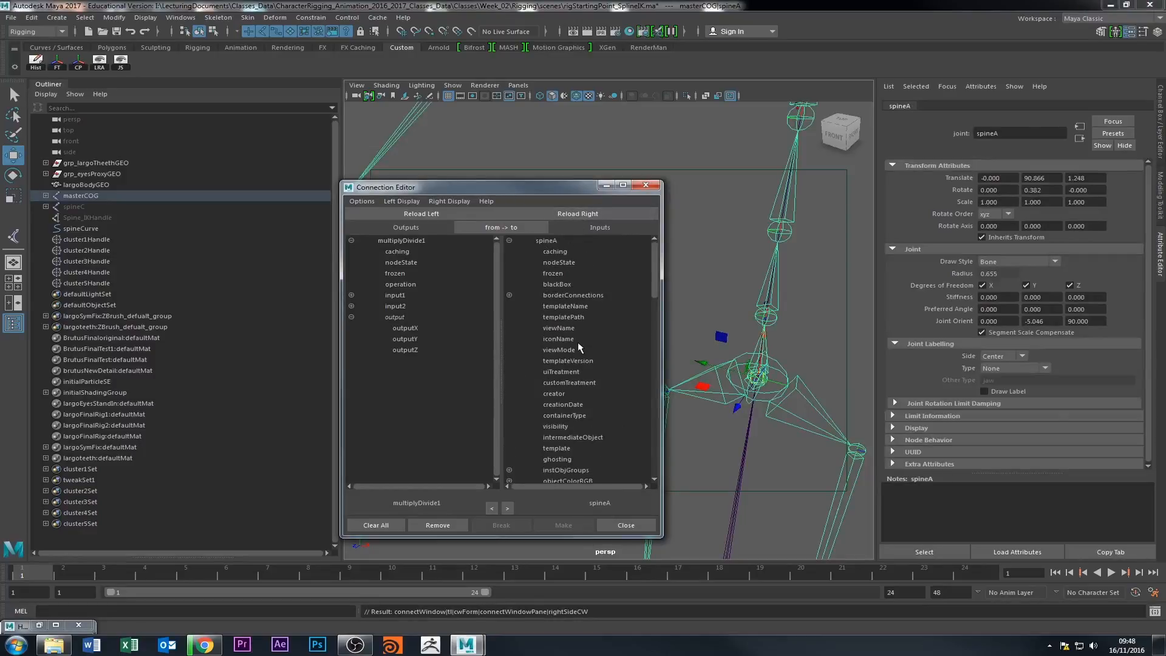
{"action": "scroll", "coordinate": [541, 331], "scroll_direction": "down", "scroll_amount": 8}
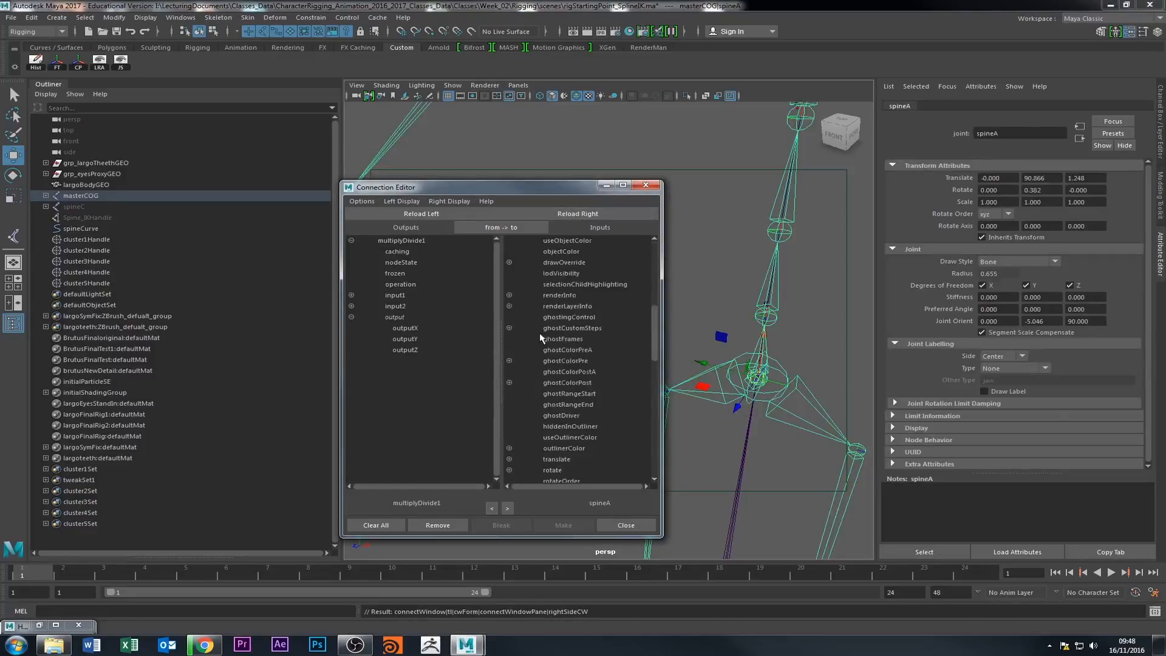
{"action": "scroll", "coordinate": [541, 337], "scroll_direction": "down", "scroll_amount": 8}
{"action": "scroll", "coordinate": [540, 337], "scroll_direction": "up", "scroll_amount": 5}
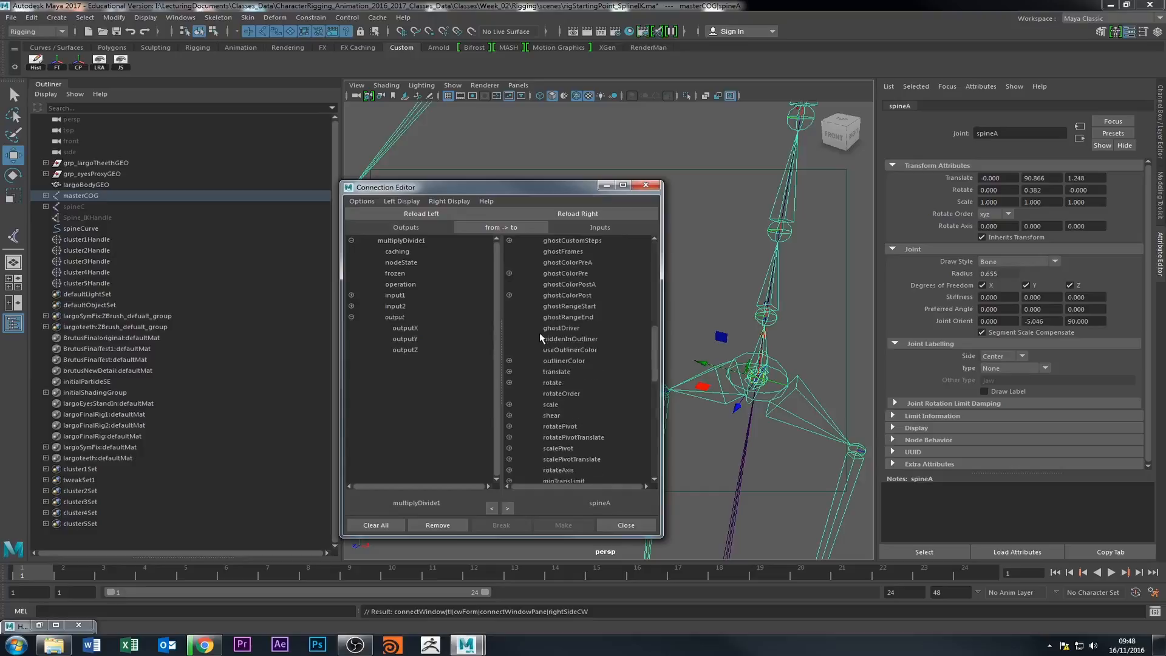
{"action": "left_click", "coordinate": [509, 405]}
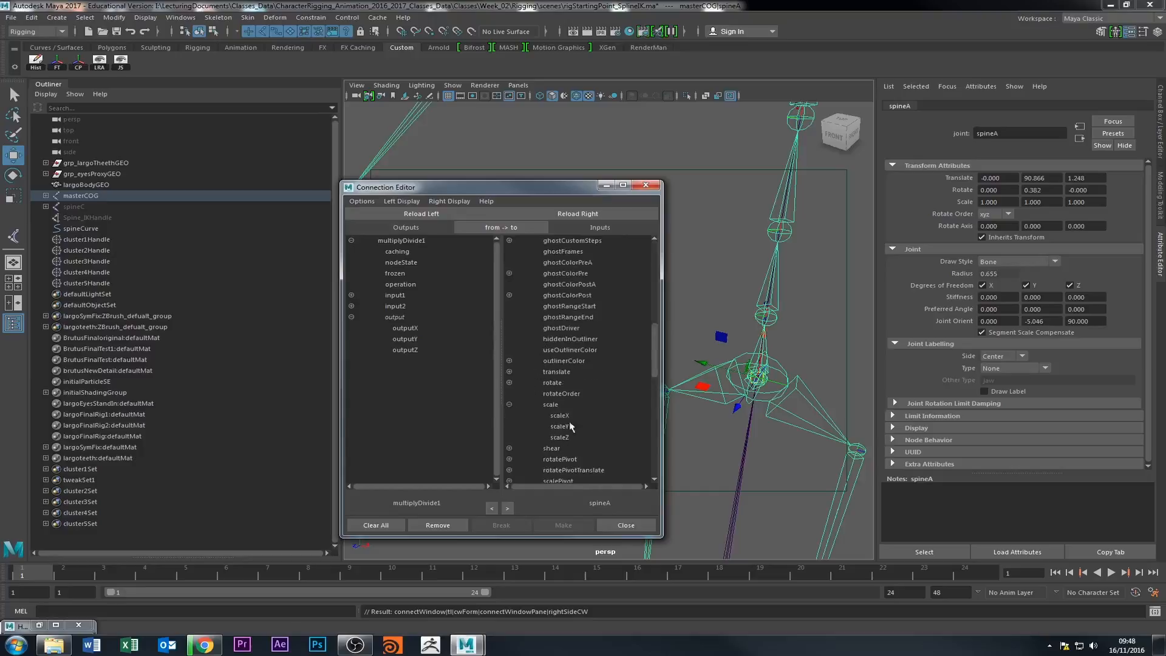
{"action": "left_click", "coordinate": [405, 329]}
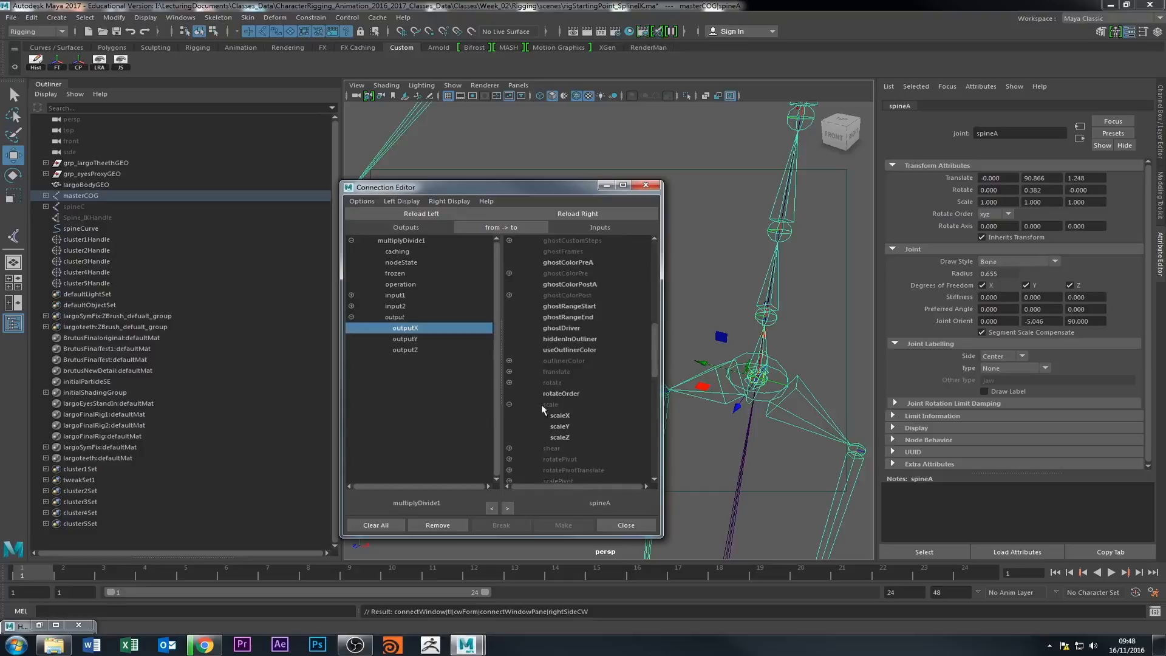
{"action": "left_click", "coordinate": [558, 415]}
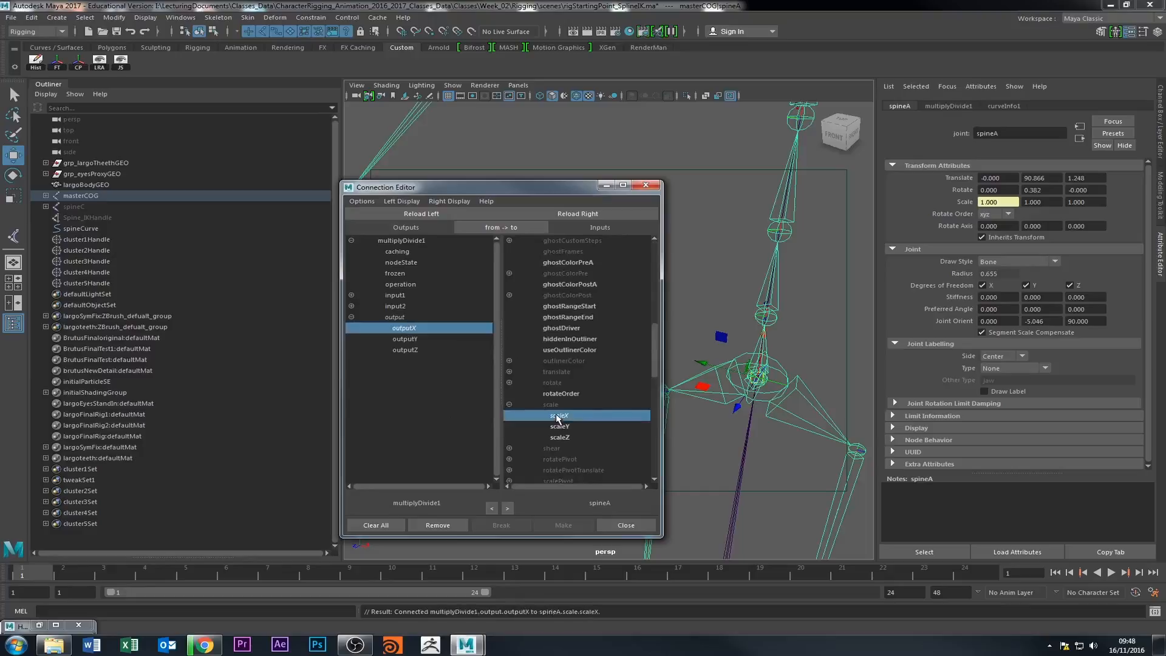
Load the spineB joint as the target and connect the multiplyDivide node's outputX to its scaleX.
{"action": "left_click", "coordinate": [775, 283]}
{"action": "left_click", "coordinate": [578, 214]}
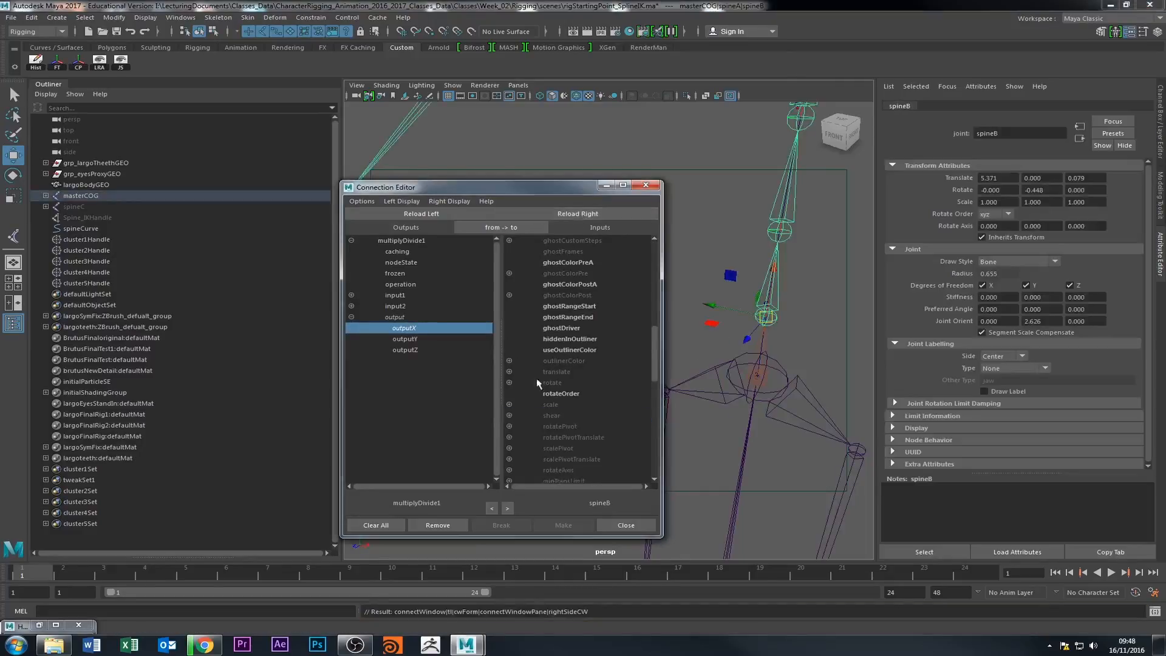
{"action": "left_click", "coordinate": [509, 405]}
{"action": "left_click", "coordinate": [562, 417]}
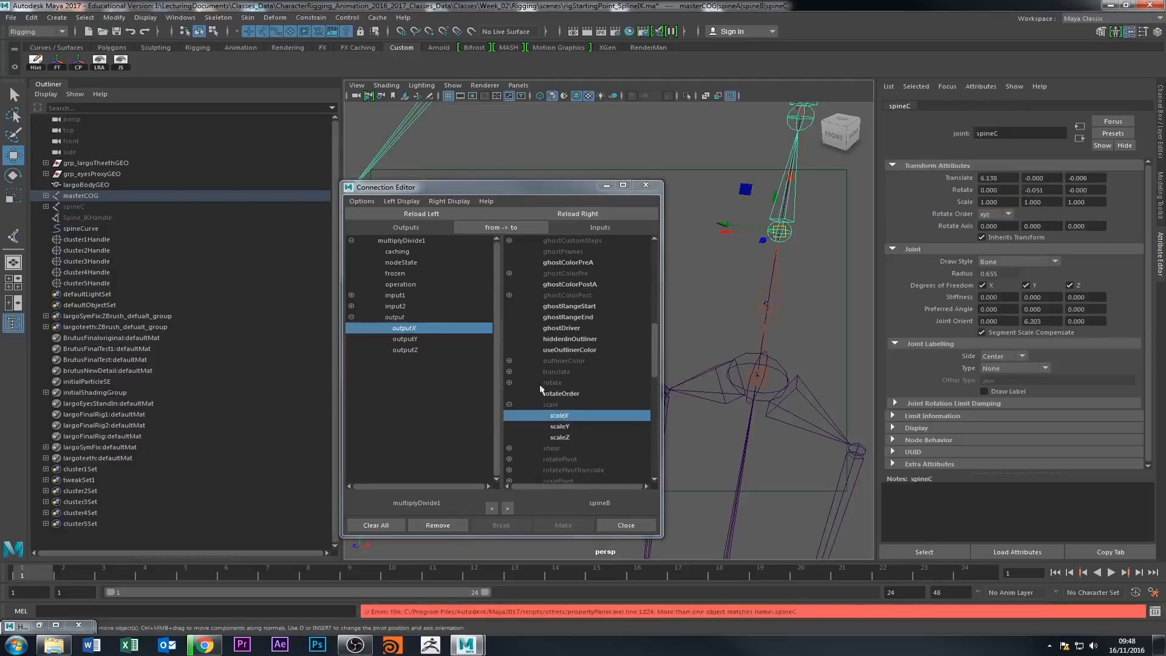
Load the spineC joint as the target and connect the multiplyDivide node's outputX to its scaleX.
{"action": "left_click", "coordinate": [561, 215]}
{"action": "left_click", "coordinate": [509, 405]}
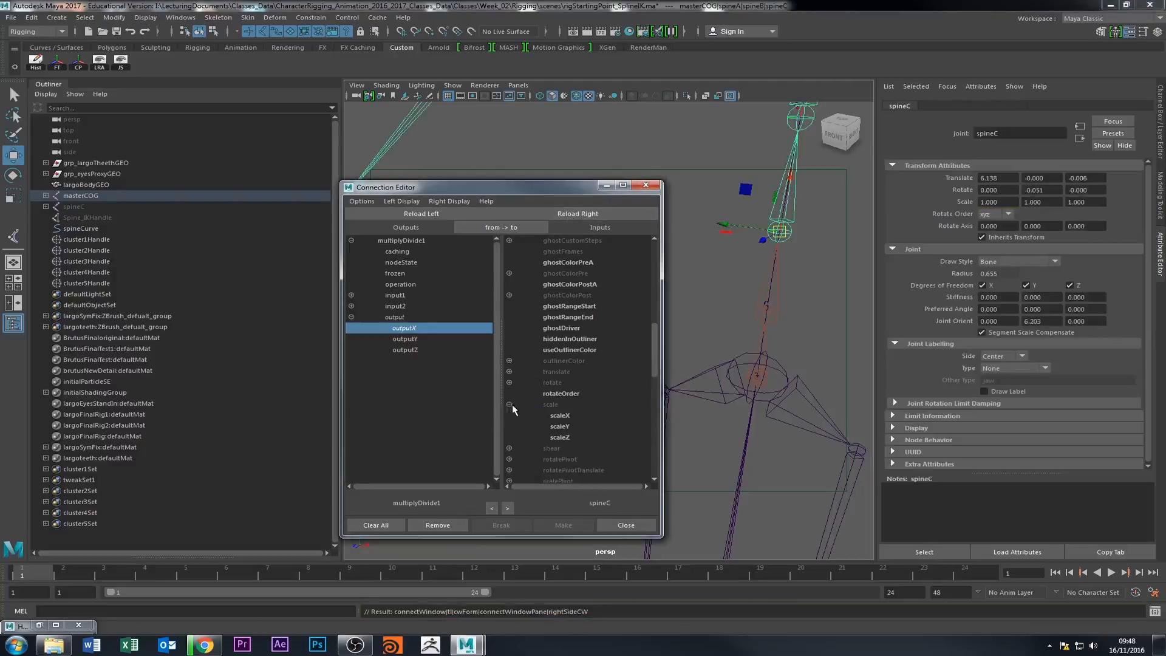
{"action": "left_click", "coordinate": [555, 416]}
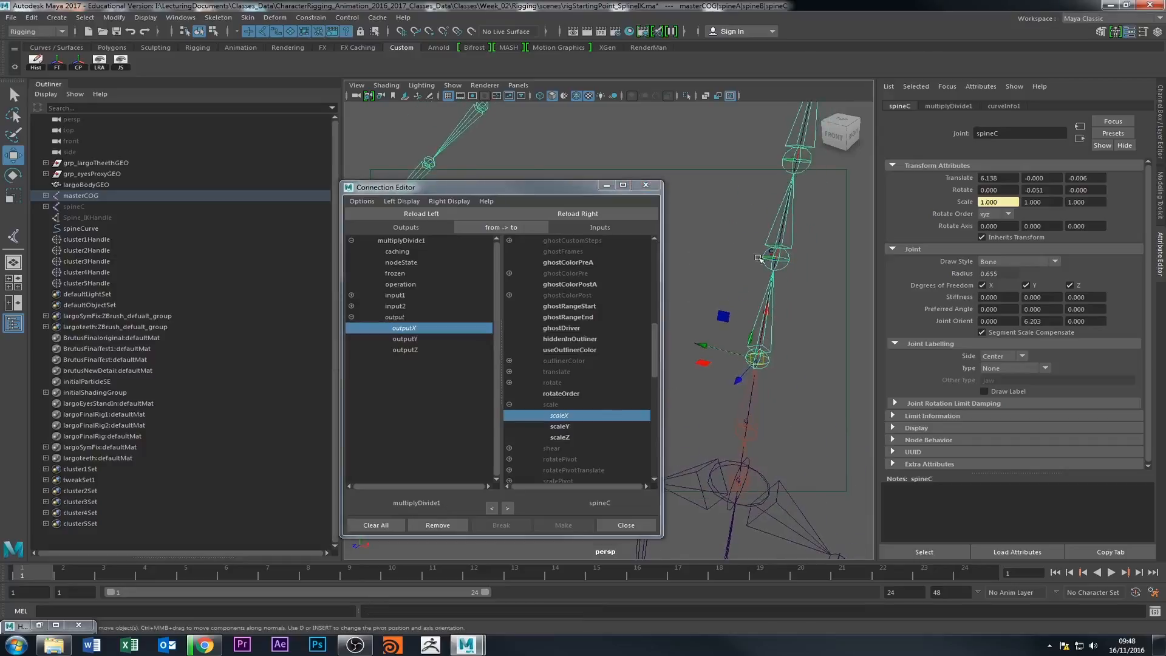
Load the spineD joint as the target and connect the multiplyDivide node's outputX to its scaleX.
{"action": "left_click", "coordinate": [792, 231]}
{"action": "left_click", "coordinate": [790, 233]}
{"action": "left_click", "coordinate": [578, 214]}
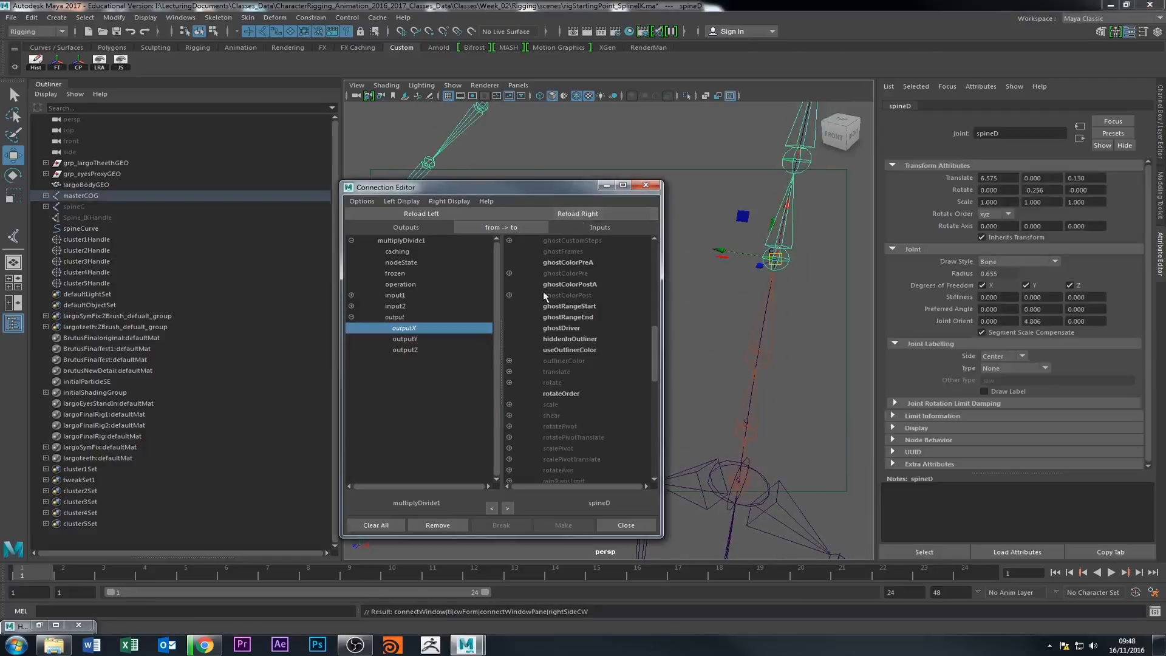
{"action": "left_click", "coordinate": [509, 405]}
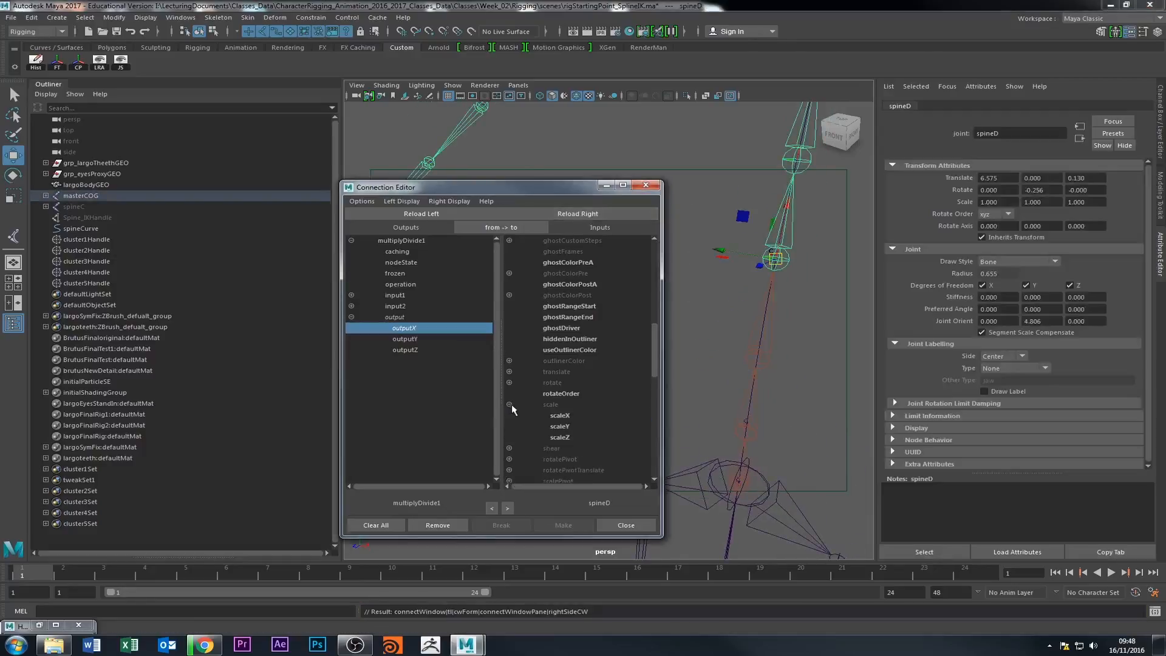
{"action": "left_click", "coordinate": [555, 417]}
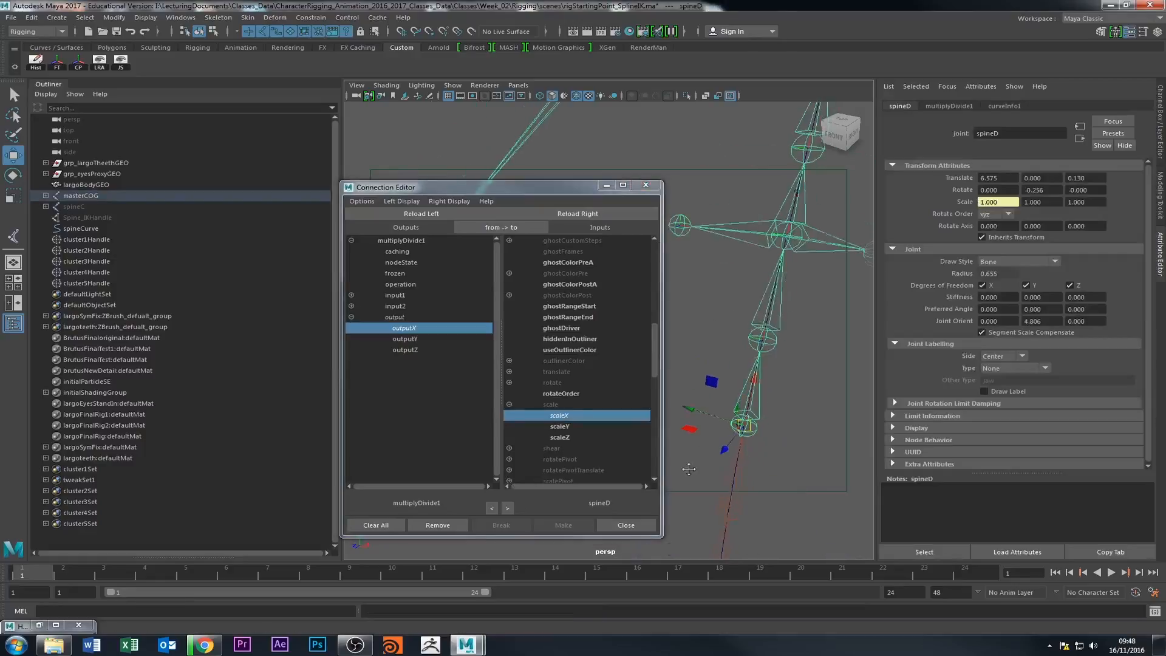
Load the spineE joint as the target and connect the multiplyDivide node's outputX to its scaleX.
{"action": "left_click", "coordinate": [780, 303]}
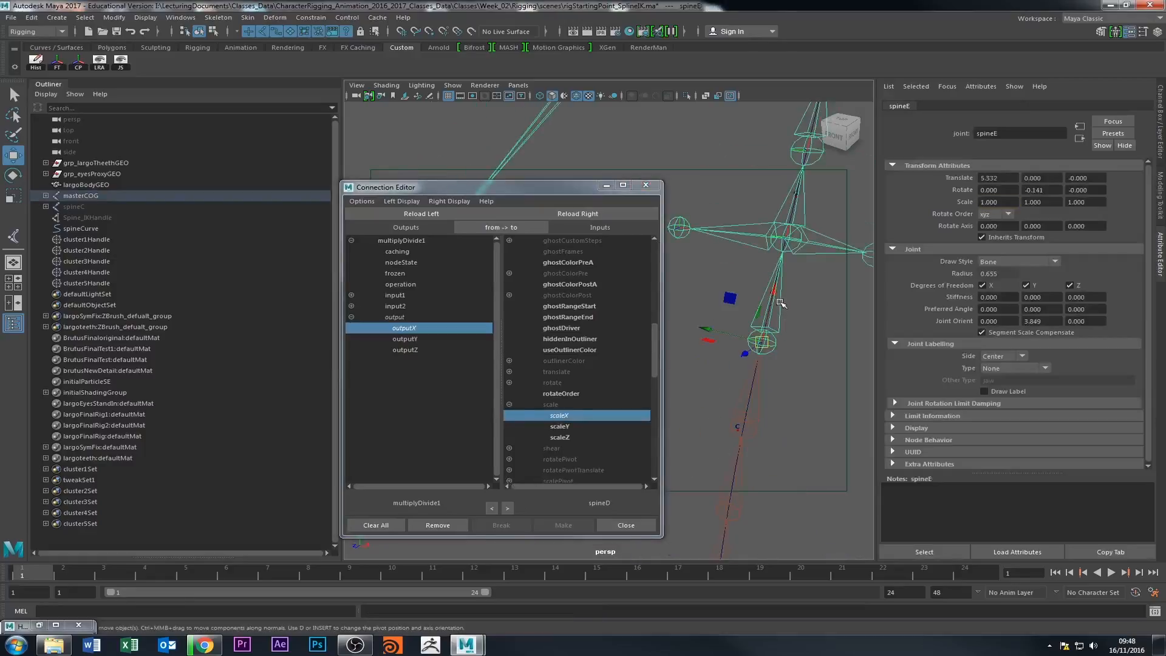
{"action": "left_click", "coordinate": [582, 217]}
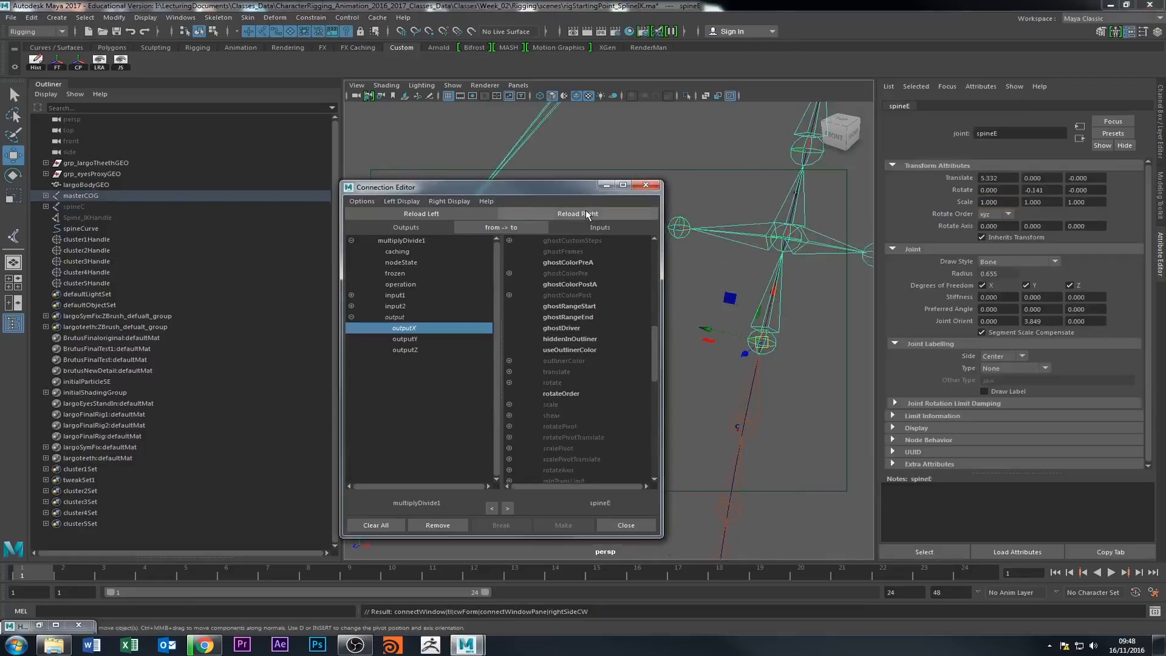
{"action": "left_click", "coordinate": [509, 406]}
{"action": "left_click", "coordinate": [558, 415]}
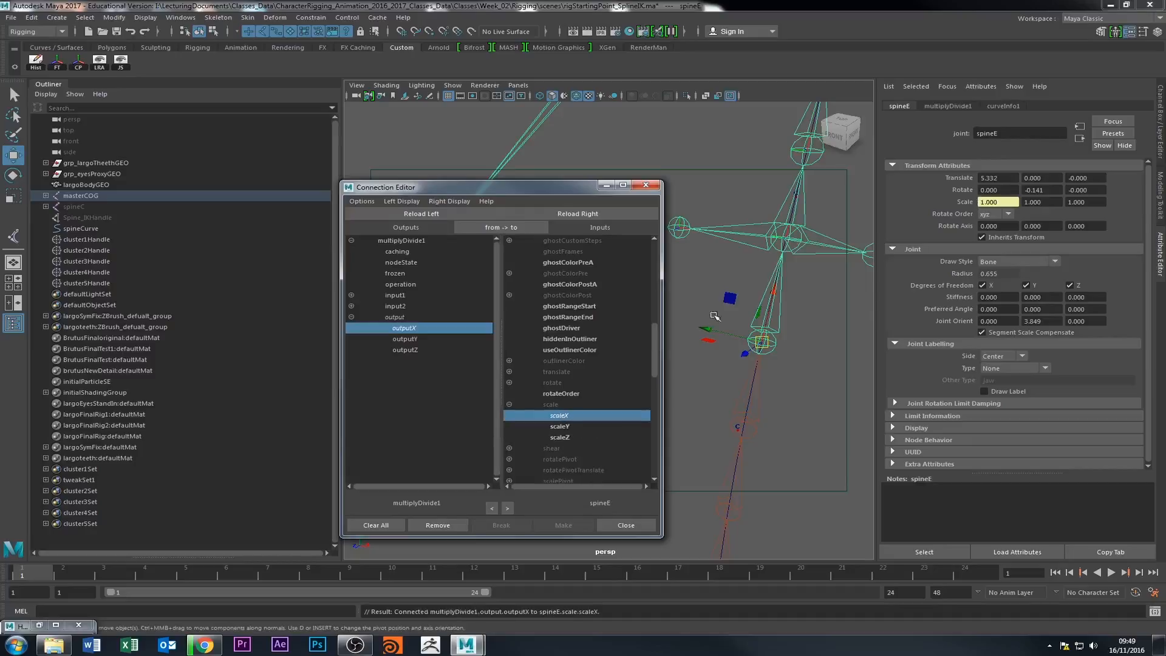
Load the spineF joint as the target and connect the multiplyDivide node's outputX to its scaleX.
{"action": "left_click", "coordinate": [777, 305]}
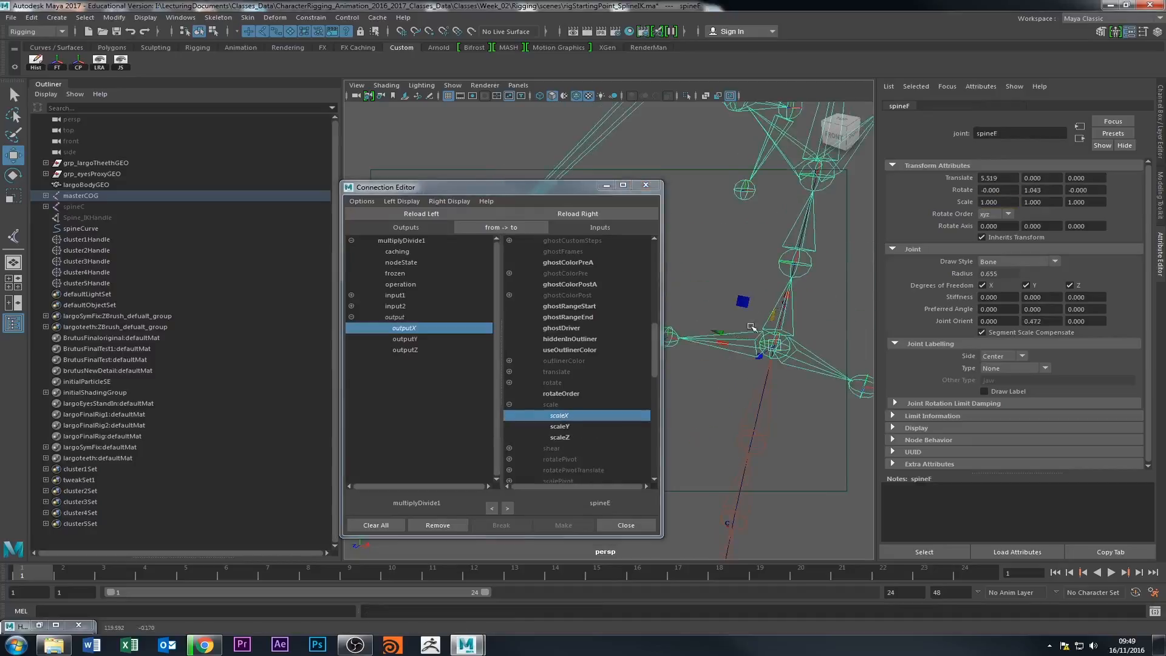
{"action": "left_click_drag", "start_coordinate": [751, 328], "coordinate": [708, 378], "text": "alt"}
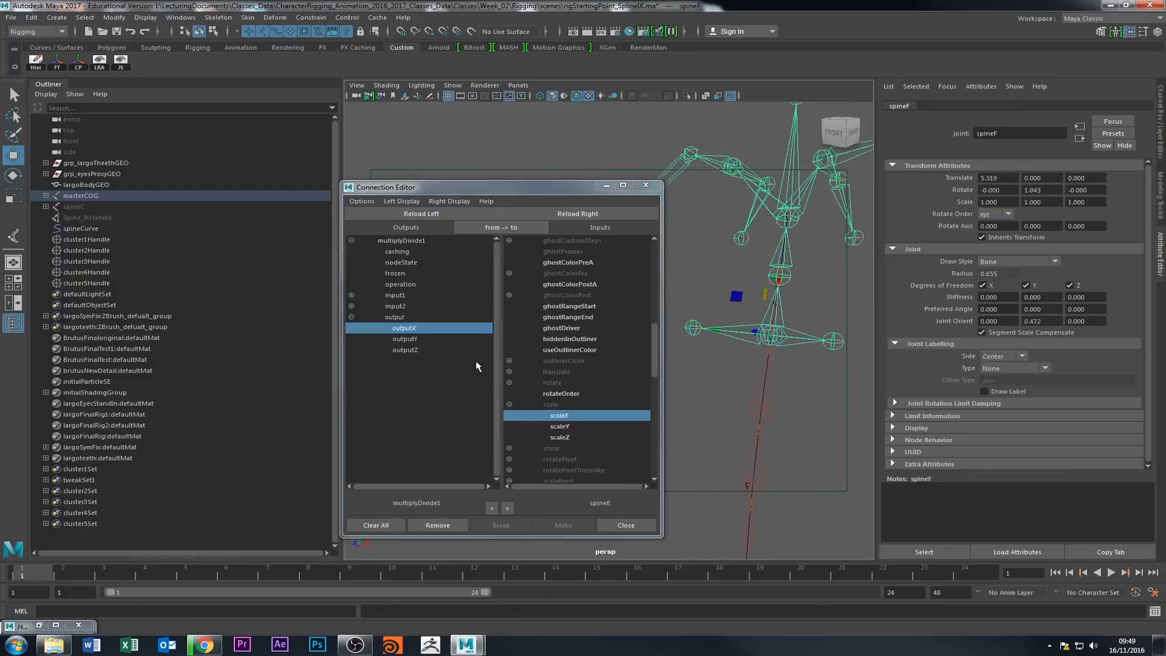
{"action": "left_click", "coordinate": [611, 216]}
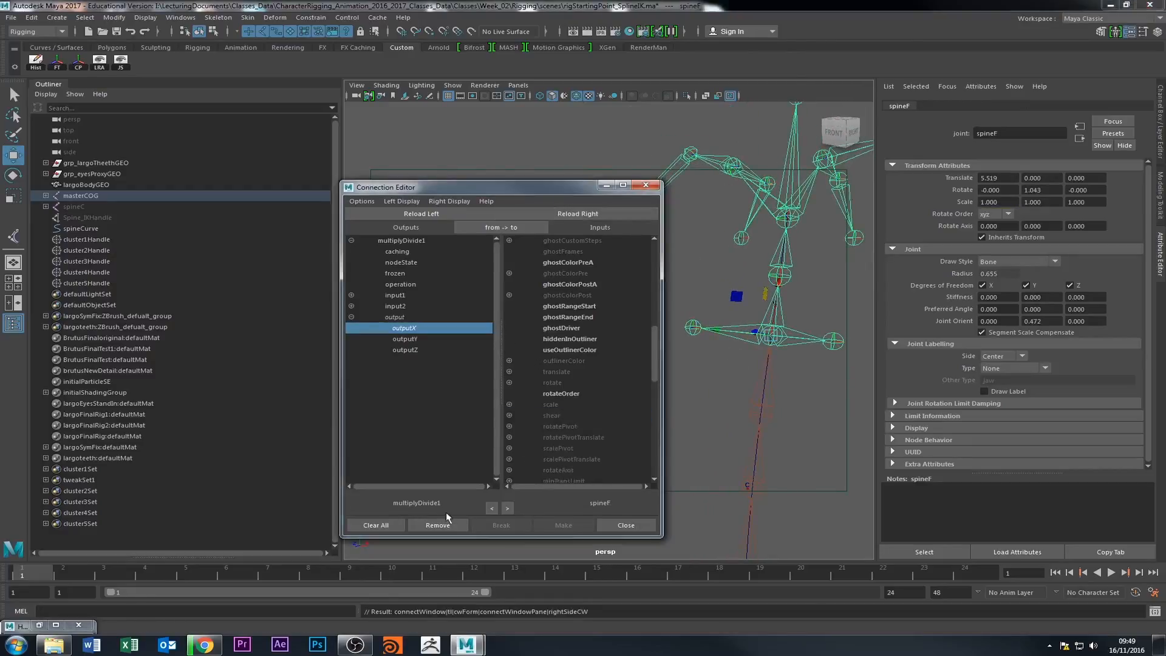
{"action": "left_click", "coordinate": [509, 404]}
{"action": "left_click", "coordinate": [556, 416]}
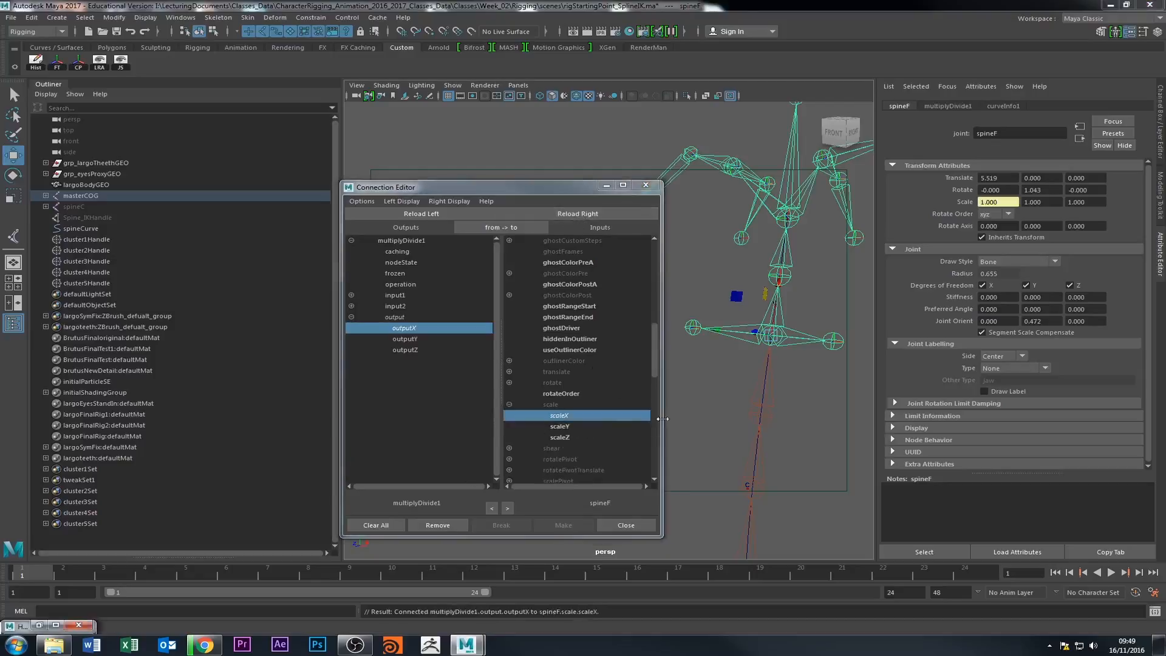
Connect the multiplyDivide node's outputX to scaleX of the spineG joint, and close the Connection Editor.
{"action": "left_click", "coordinate": [774, 362]}
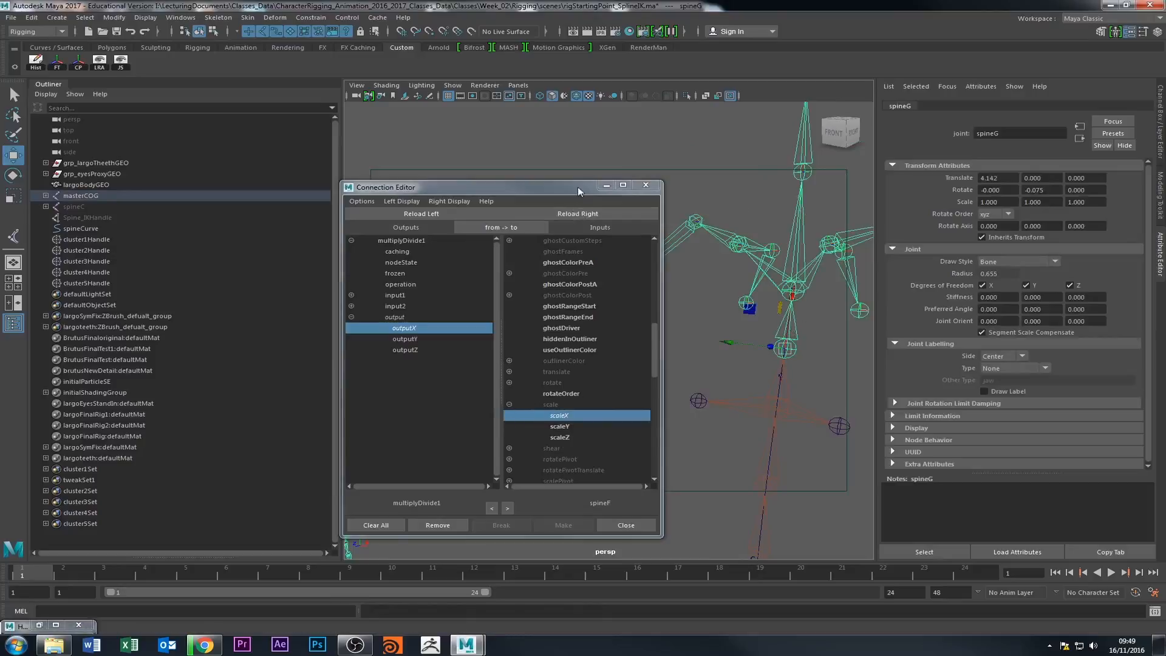
{"action": "left_click", "coordinate": [594, 213]}
{"action": "left_click", "coordinate": [509, 404]}
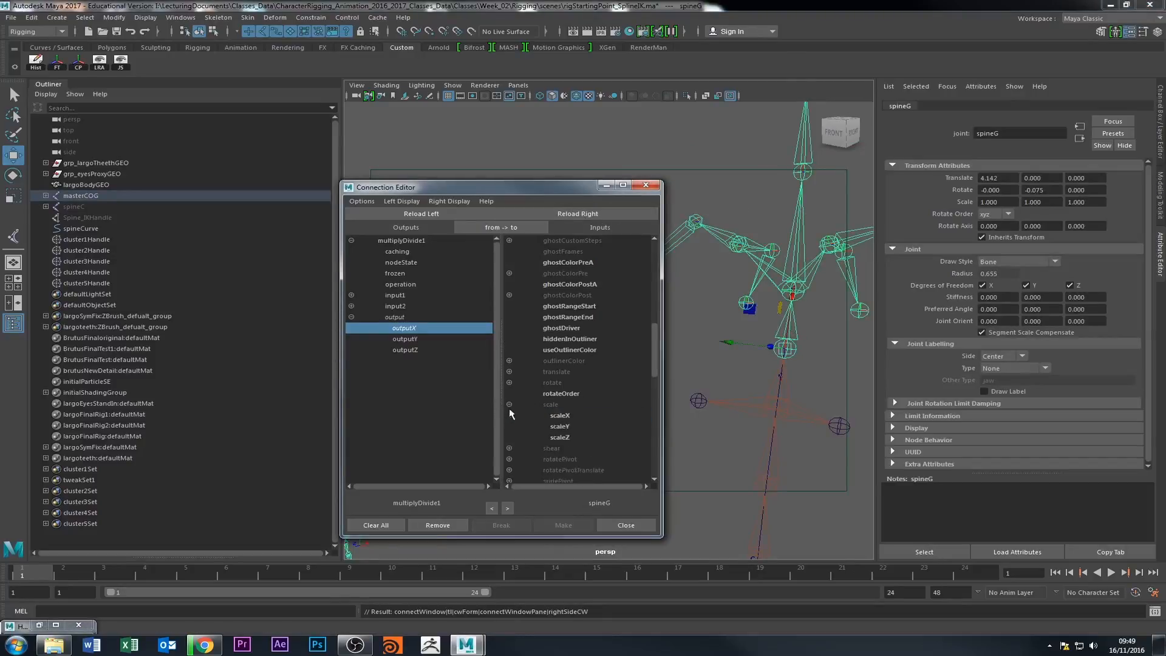
{"action": "left_click", "coordinate": [544, 417]}
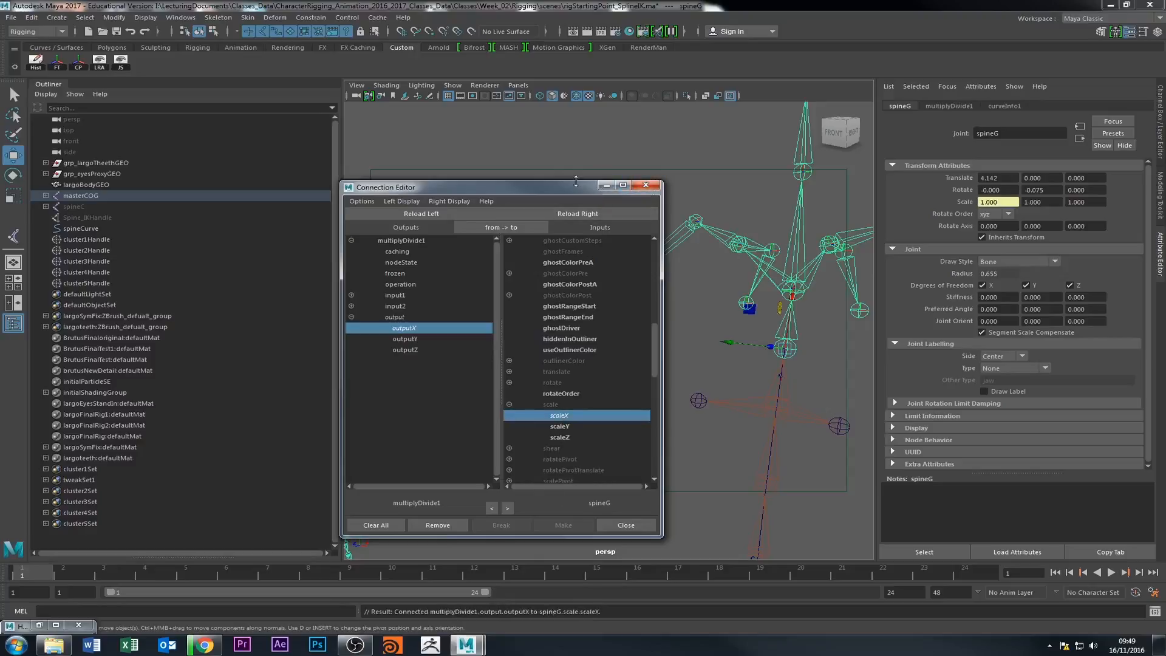
{"action": "left_click_drag", "start_coordinate": [570, 188], "coordinate": [559, 186]}
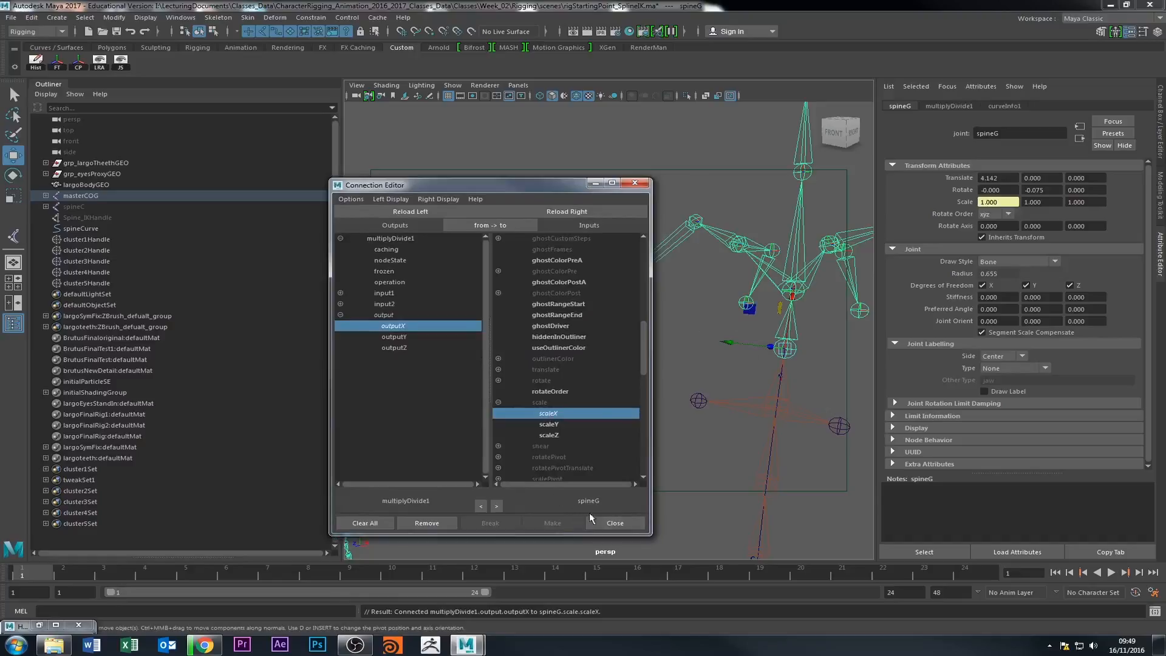
{"action": "left_click", "coordinate": [615, 523]}
Select cluster1Handle and cluster2Handle together, leaving spineCurve out of the selection.
{"action": "left_click_drag", "start_coordinate": [592, 462], "coordinate": [786, 363], "text": "alt"}
{"action": "left_click", "coordinate": [789, 366]}
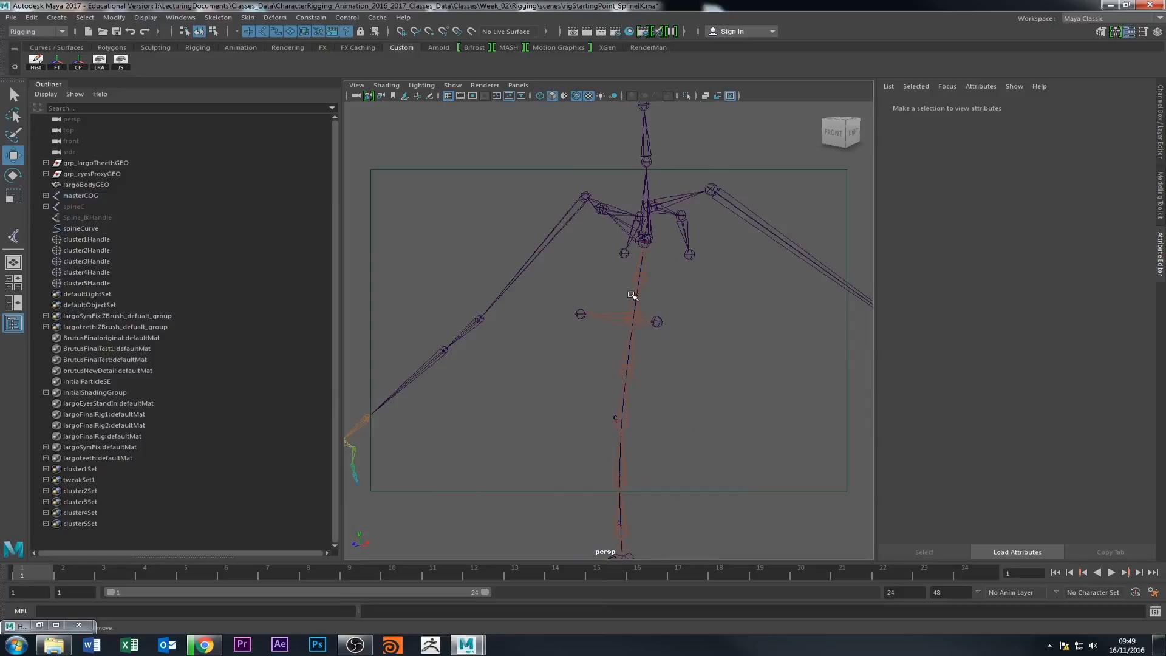
{"action": "left_click", "coordinate": [267, 31]}
{"action": "left_click_drag", "start_coordinate": [631, 295], "coordinate": [641, 303]}
{"action": "left_click_drag", "start_coordinate": [618, 218], "coordinate": [673, 258]}
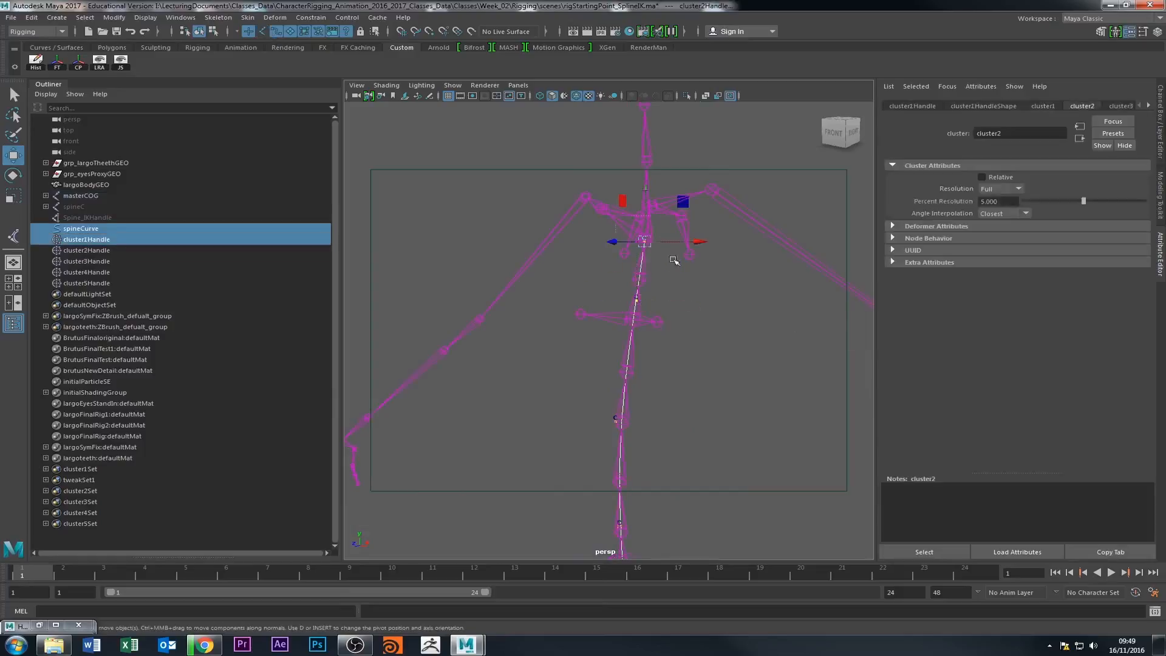
{"action": "left_click_drag", "start_coordinate": [599, 199], "coordinate": [663, 327]}
{"action": "middle_click_drag", "start_coordinate": [656, 306], "coordinate": [647, 362], "text": "alt"}
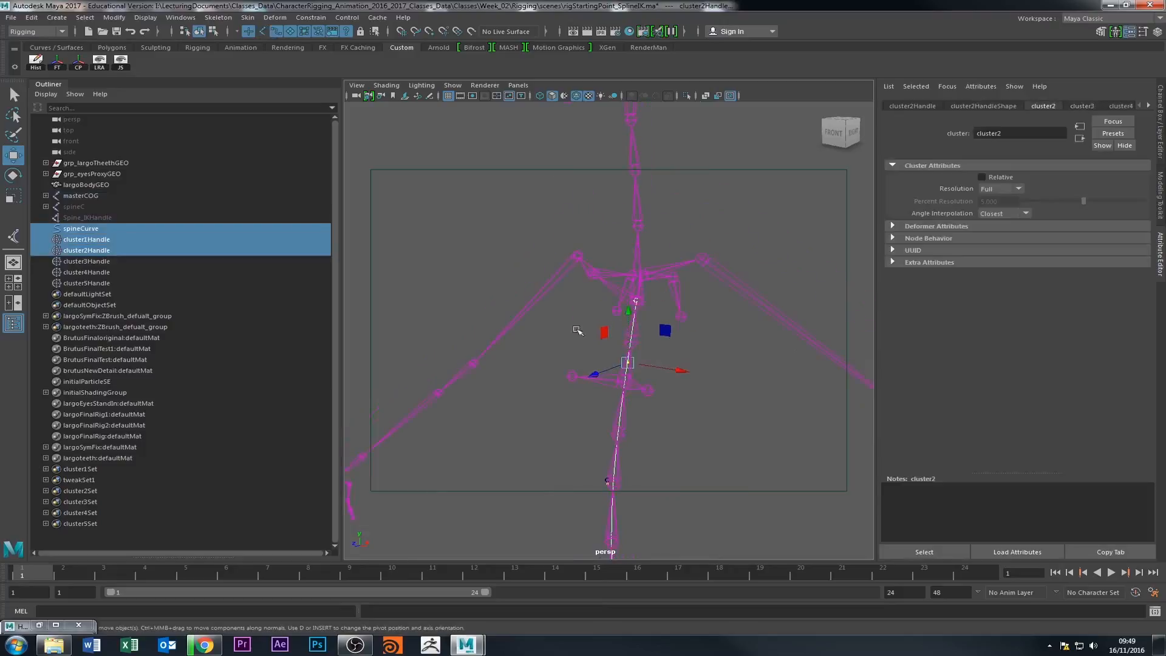
{"action": "left_click_drag", "start_coordinate": [92, 239], "coordinate": [103, 244]}
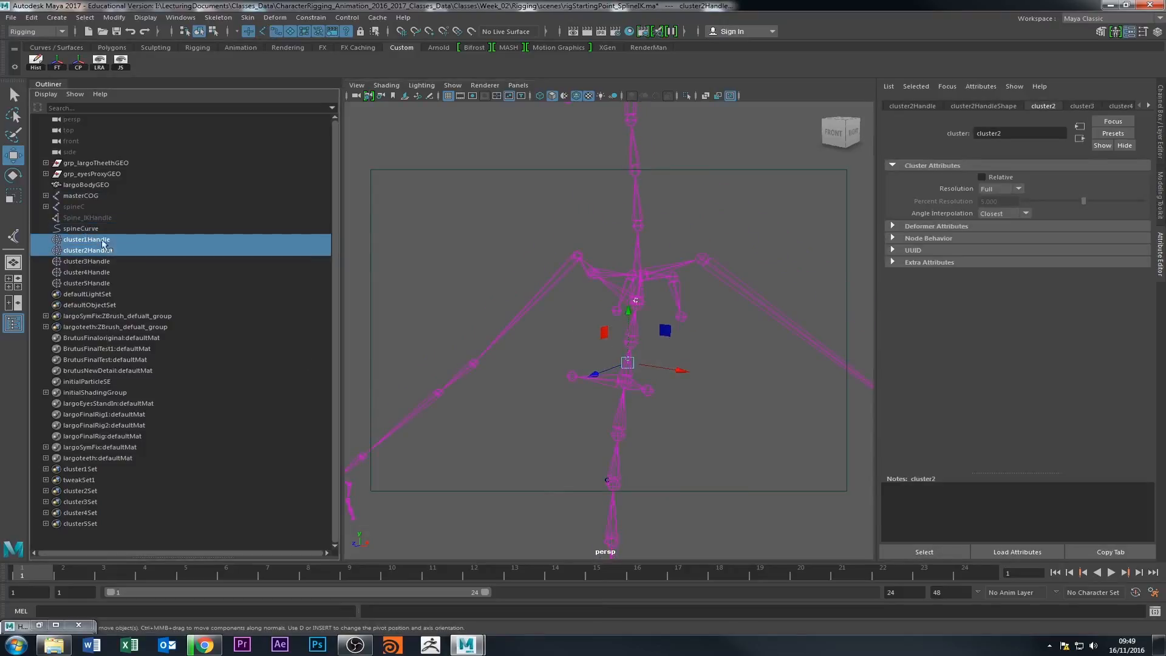
Move the two selected cluster handles upward and then freely in the side view to test the spine's stretch.
{"action": "left_click_drag", "start_coordinate": [629, 307], "coordinate": [632, 133]}
{"action": "left_click_drag", "start_coordinate": [634, 292], "coordinate": [559, 307], "text": "alt"}
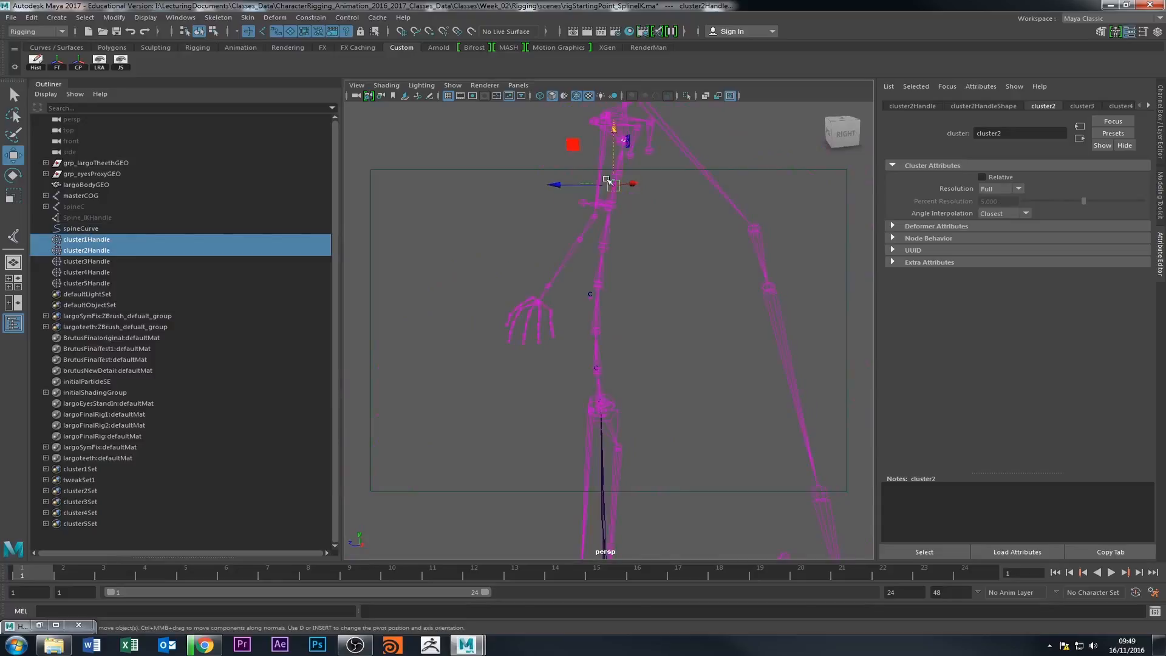
{"action": "mouse_move", "coordinate": [610, 181]}
{"action": "left_mouse_down"}
{"action": "mouse_move", "coordinate": [586, 268]}
{"action": "mouse_move", "coordinate": [586, 337]}
{"action": "mouse_move", "coordinate": [582, 161]}
{"action": "mouse_move", "coordinate": [588, 340]}
{"action": "mouse_move", "coordinate": [598, 176]}
{"action": "left_mouse_up"}
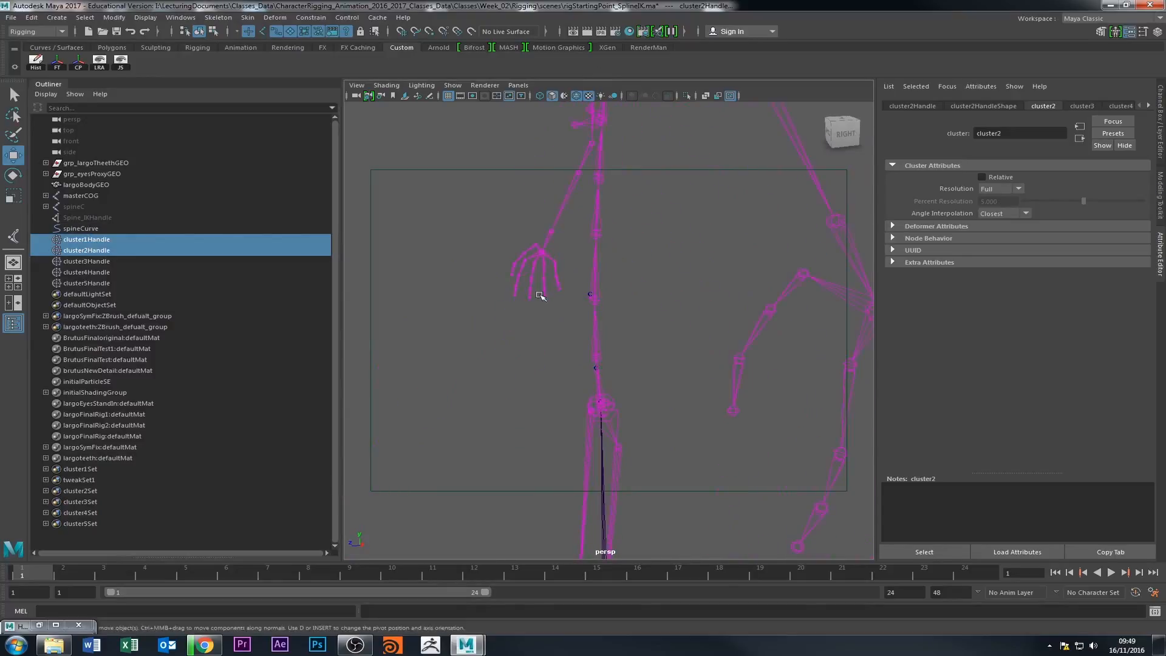
Undo the last cluster move and reset Translate X, Y and Z of cluster1Handle and cluster2Handle to 0.
{"action": "key", "text": "ctrl+z"}
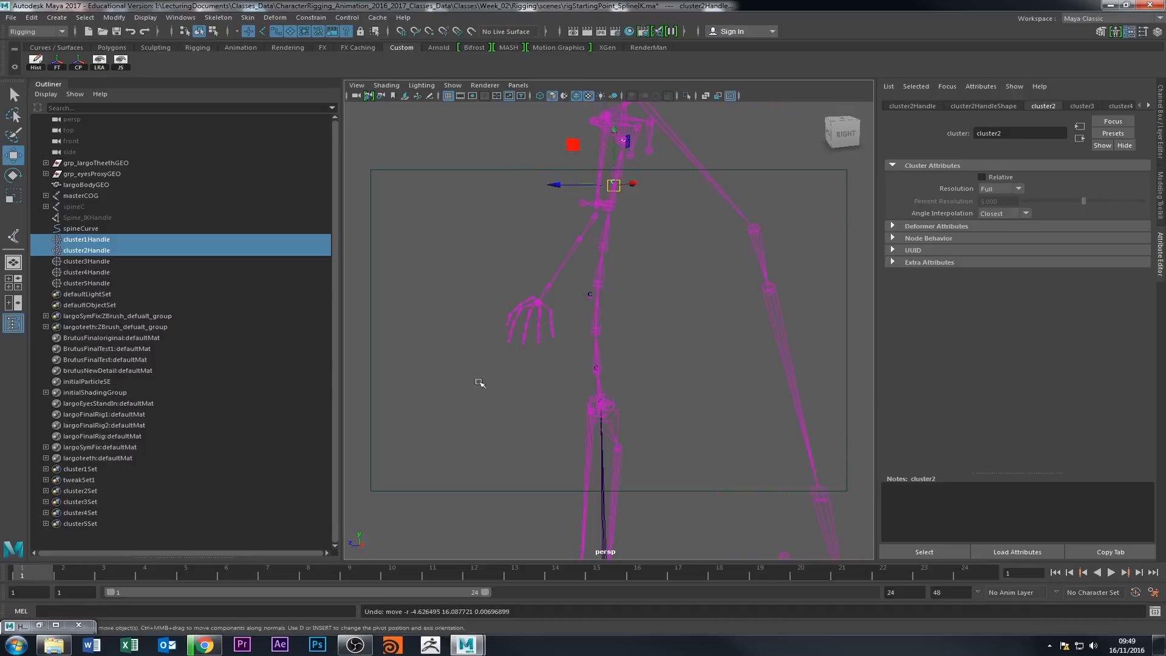
{"action": "left_click", "coordinate": [1160, 130]}
{"action": "left_click_drag", "start_coordinate": [1134, 126], "coordinate": [1133, 105]}
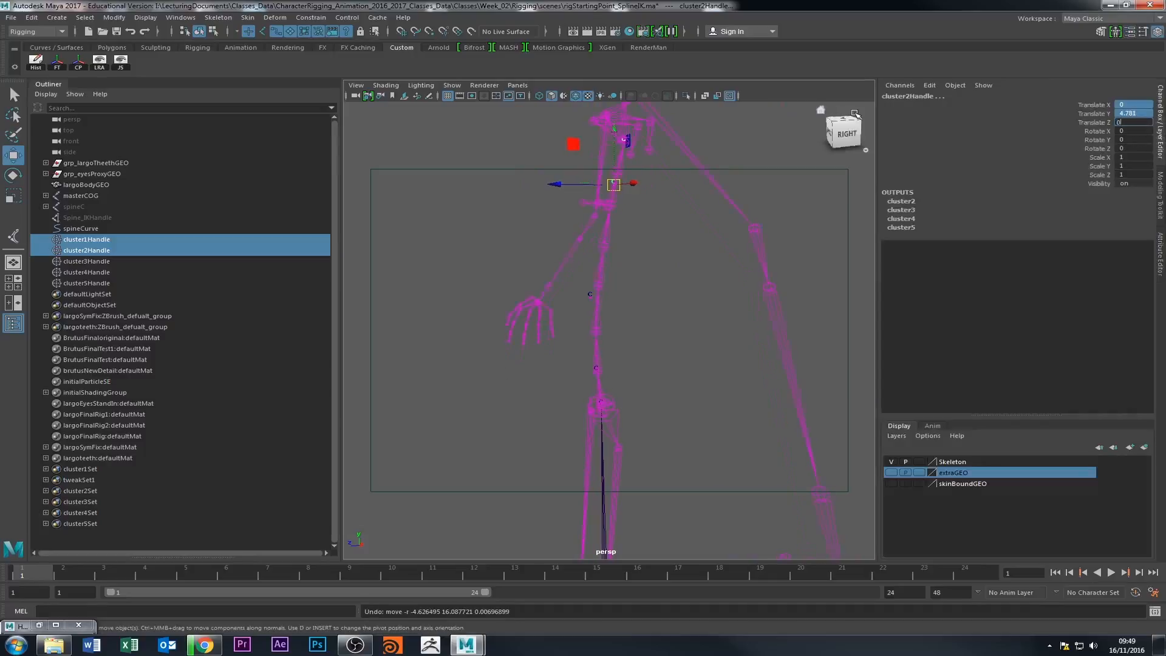
{"action": "key", "text": "Return"}
{"action": "left_click", "coordinate": [688, 339]}
{"action": "left_click_drag", "start_coordinate": [580, 369], "coordinate": [575, 419], "text": "alt"}
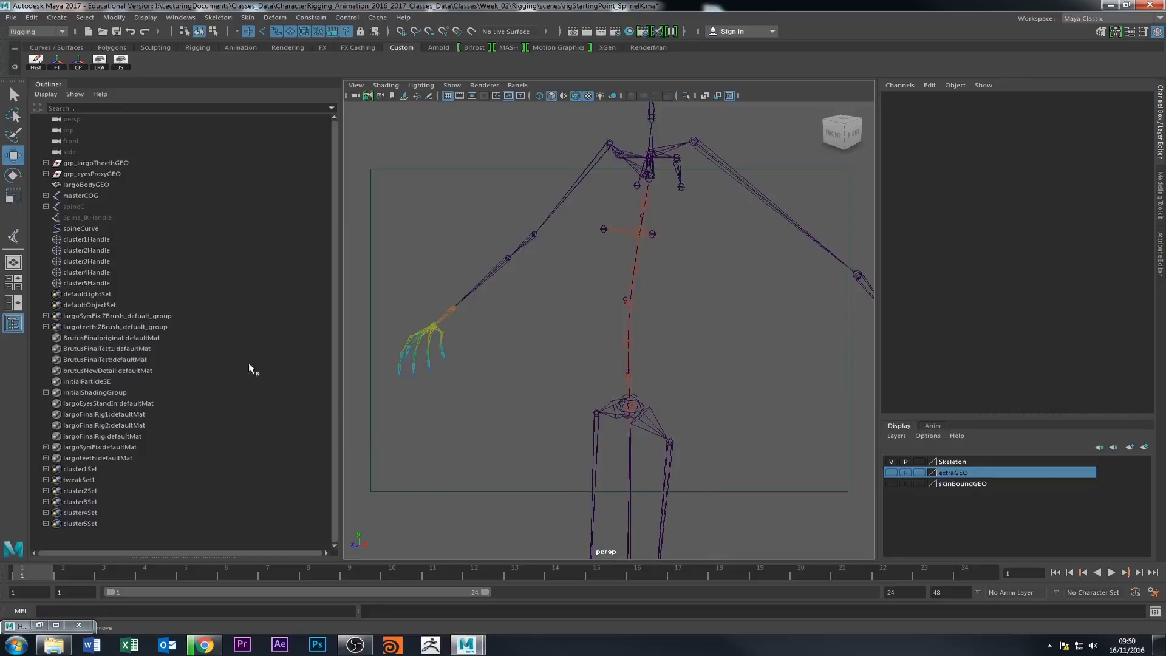
Create a NURBS circle at the origin and scale it uniformly to about 27.1 so it extends beyond the body.
{"action": "left_click", "coordinate": [57, 17]}
{"action": "mouse_move", "coordinate": [100, 81]}
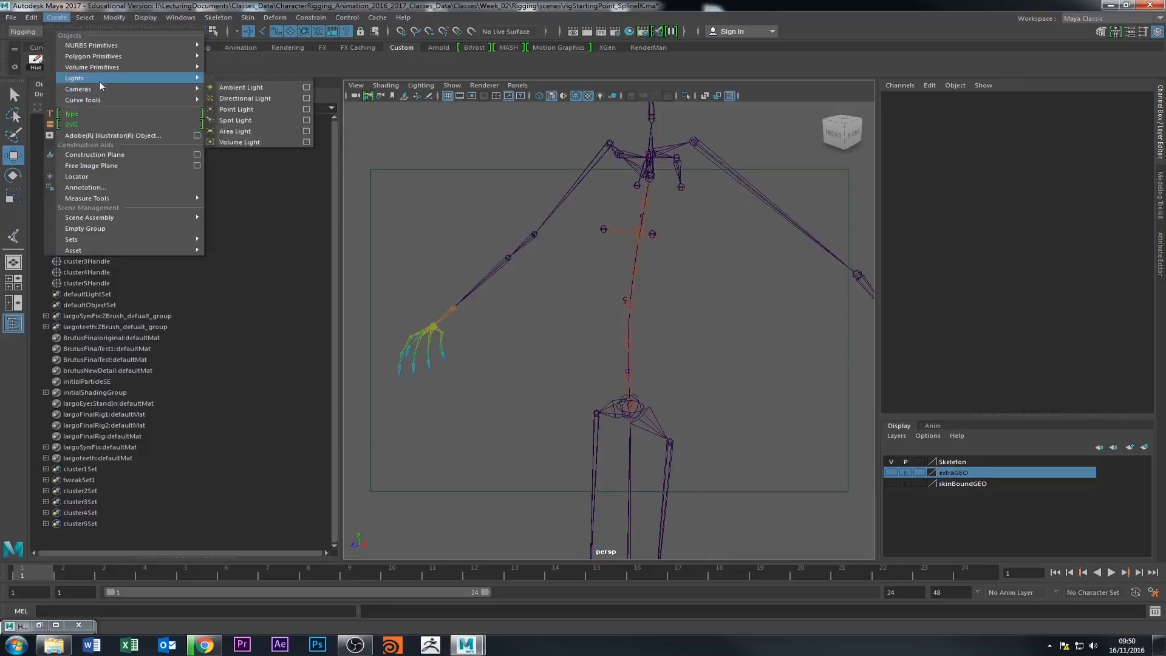
{"action": "mouse_move", "coordinate": [103, 59]}
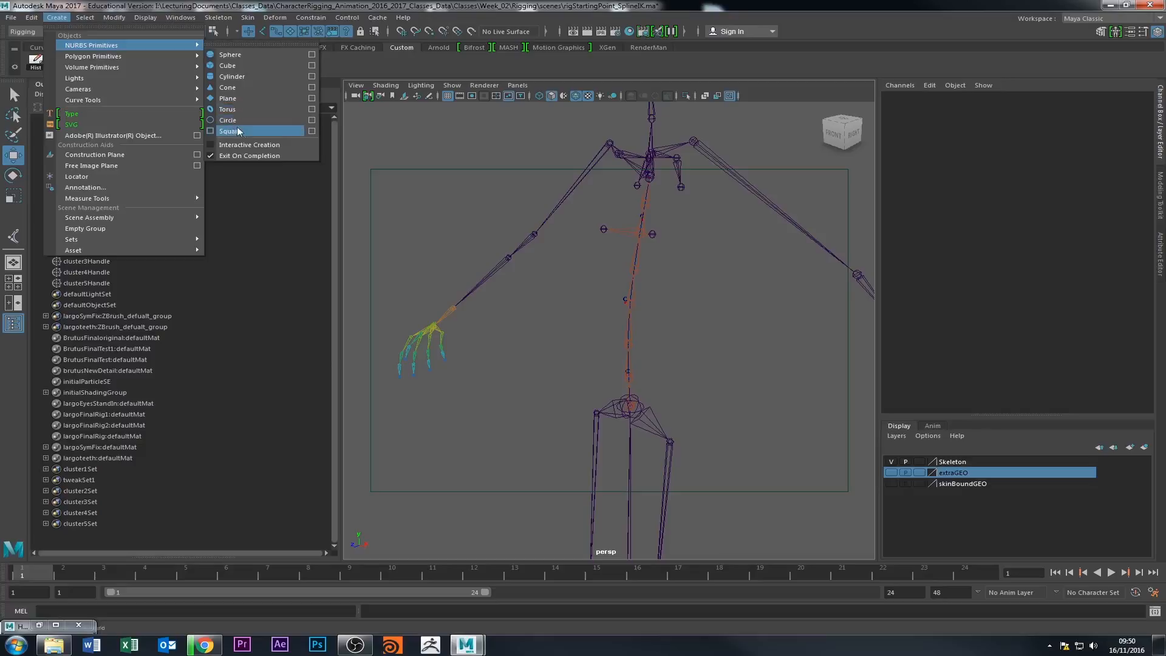
{"action": "left_click", "coordinate": [237, 119]}
{"action": "scroll", "coordinate": [403, 420], "scroll_direction": "down", "scroll_amount": 6}
{"action": "left_click_drag", "start_coordinate": [403, 419], "coordinate": [385, 467], "text": "alt"}
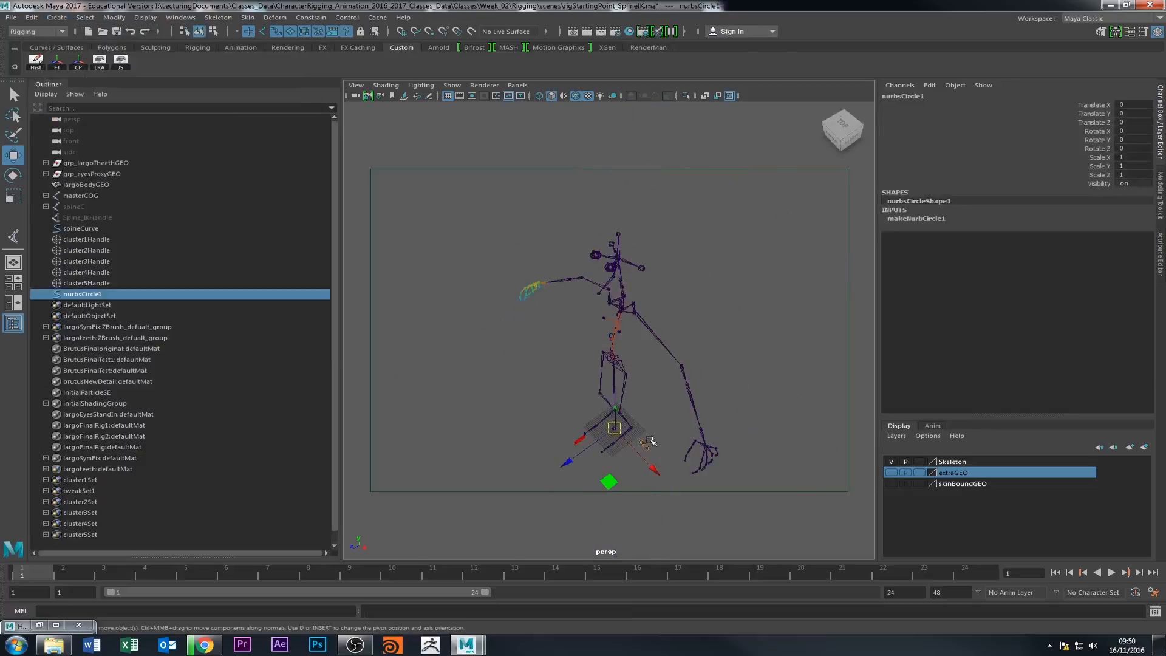
{"action": "key", "text": "r"}
{"action": "left_click_drag", "start_coordinate": [615, 428], "coordinate": [686, 440]}
Move the NURBS circle up to the hips and snap it onto the pelvis joint, at about Y 90.9 and Z 1.2.
{"action": "key", "text": "w"}
{"action": "left_click_drag", "start_coordinate": [613, 395], "coordinate": [618, 360], "text": "alt"}
{"action": "key", "text": "v"}
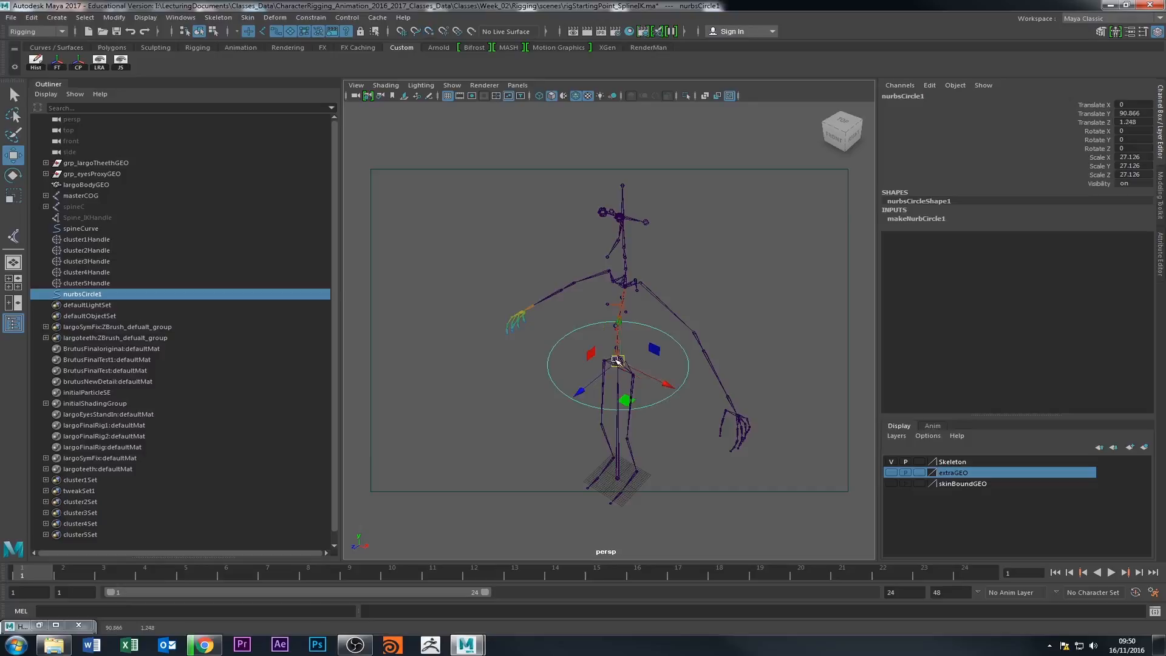
Scale the hip circle down uniformly to about 15.9 so it fits around the pelvis.
{"action": "key", "text": "f"}
{"action": "mouse_move", "coordinate": [700, 410]}
{"action": "right_mouse_down", "text": "alt"}
{"action": "mouse_move", "coordinate": [619, 403]}
{"action": "mouse_move", "coordinate": [683, 410]}
{"action": "right_mouse_up", "text": "alt"}
{"action": "left_click_drag", "start_coordinate": [683, 410], "coordinate": [633, 394], "text": "alt"}
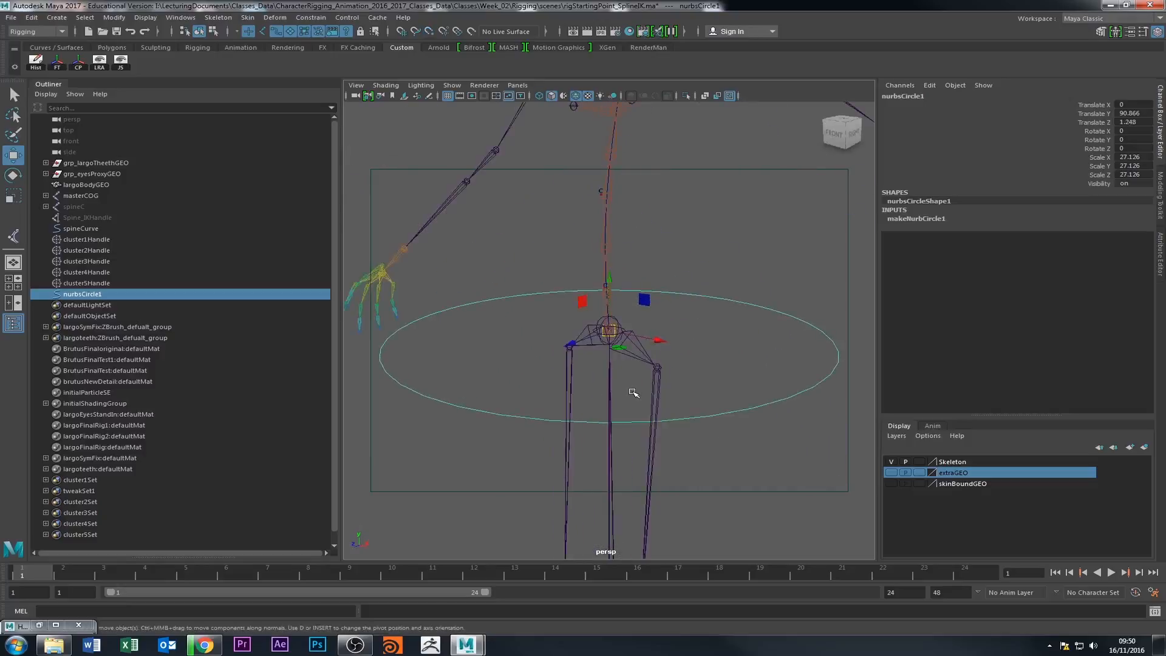
{"action": "key", "text": "r"}
{"action": "middle_click_drag", "start_coordinate": [633, 394], "coordinate": [632, 512]}
{"action": "right_click_drag", "start_coordinate": [632, 513], "coordinate": [614, 479], "text": "alt"}
{"action": "key", "text": "w"}
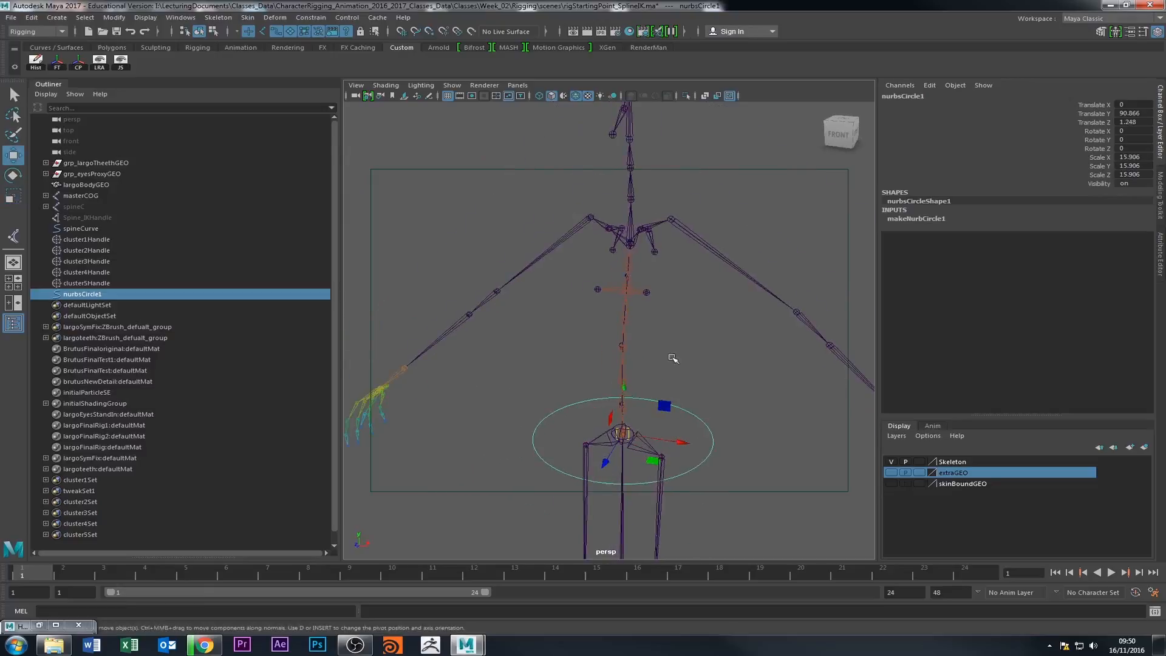
Duplicate the hip circle and snap the copy onto the chest joint, at about Y 127.5 and Z -2.1.
{"action": "left_click_drag", "start_coordinate": [725, 341], "coordinate": [690, 352], "text": "alt"}
{"action": "left_click_drag", "start_coordinate": [611, 384], "coordinate": [632, 351]}
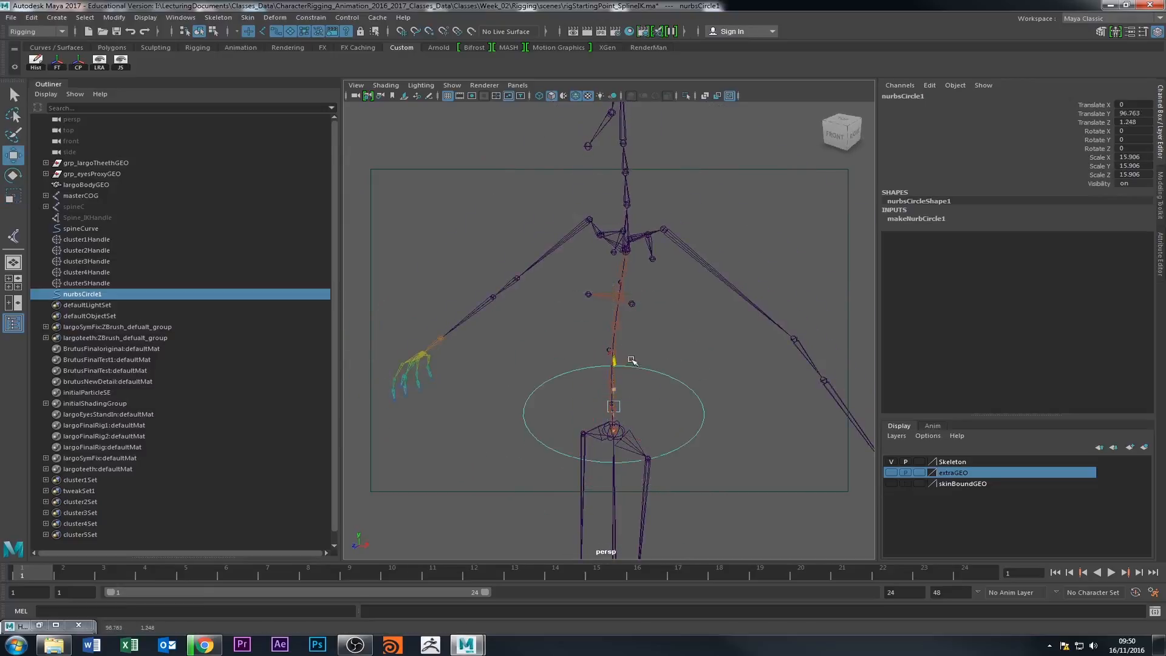
{"action": "key", "text": "ctrl+z"}
{"action": "key", "text": "ctrl+d"}
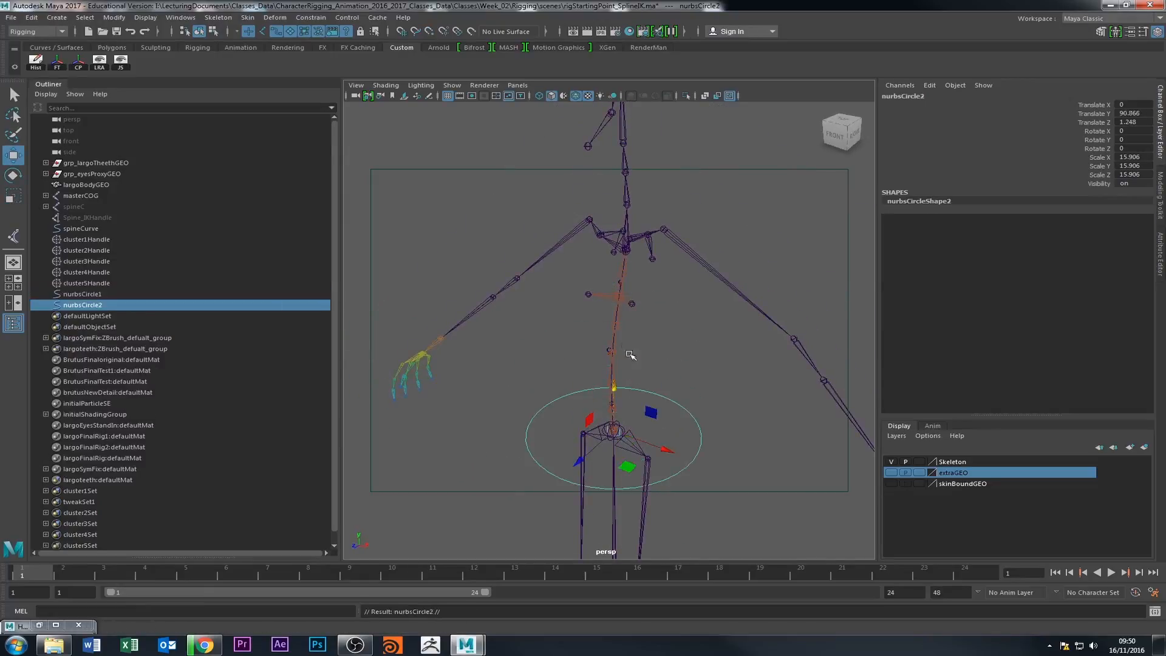
{"action": "left_click_drag", "start_coordinate": [615, 387], "coordinate": [614, 225]}
{"action": "key", "text": "v"}
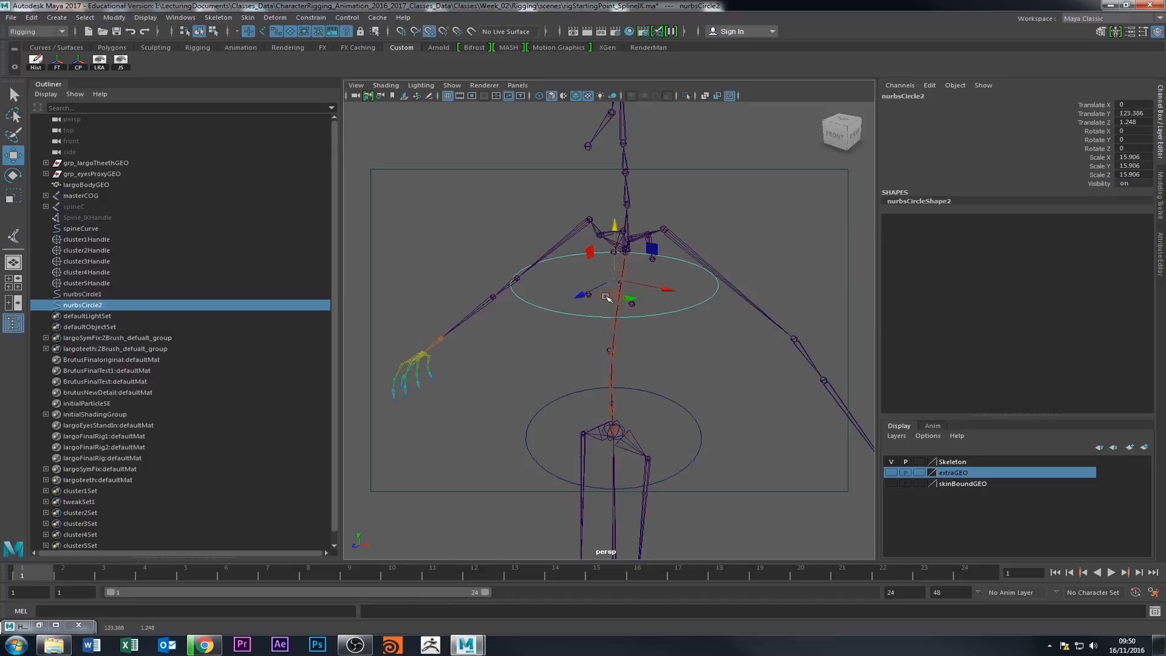
{"action": "left_click_drag", "start_coordinate": [614, 279], "coordinate": [752, 239]}
Rename the duplicated chest circle to chestControl.
{"action": "left_click", "coordinate": [886, 97]}
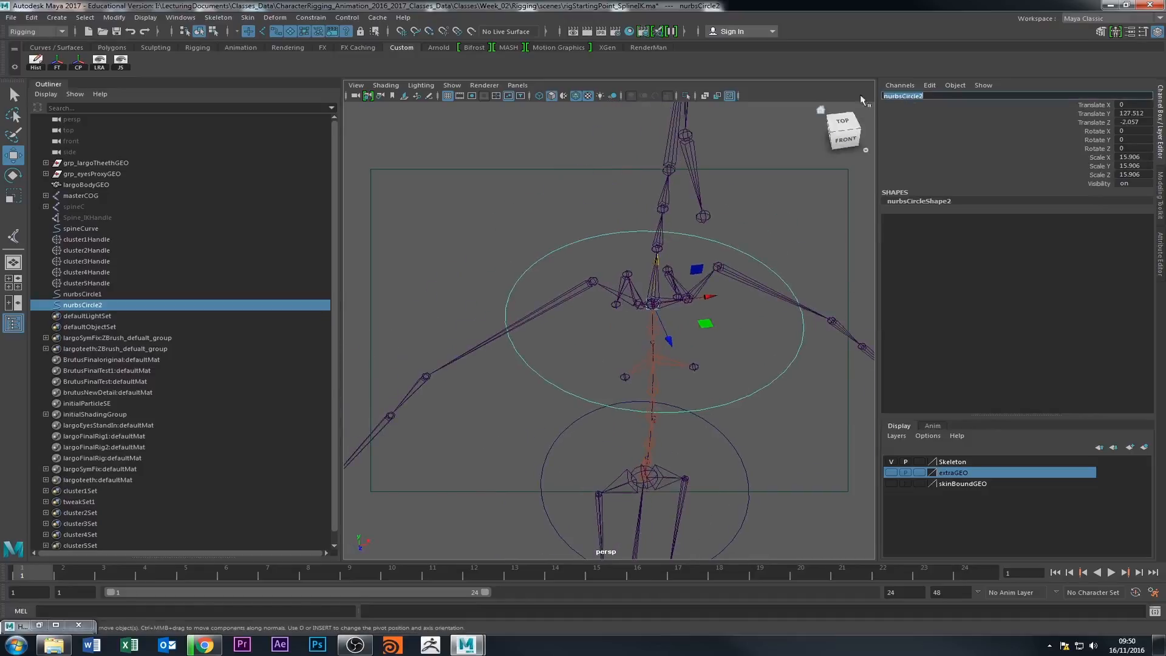
{"action": "type", "text": "dhes"}
{"action": "type", "text": "tControl"}
{"action": "key", "text": "Return"}
Rename the circle around the hips to hips_Ctrl.
{"action": "left_click_drag", "start_coordinate": [789, 316], "coordinate": [672, 341], "text": "alt"}
{"action": "left_click", "coordinate": [770, 346]}
{"action": "left_click", "coordinate": [911, 96]}
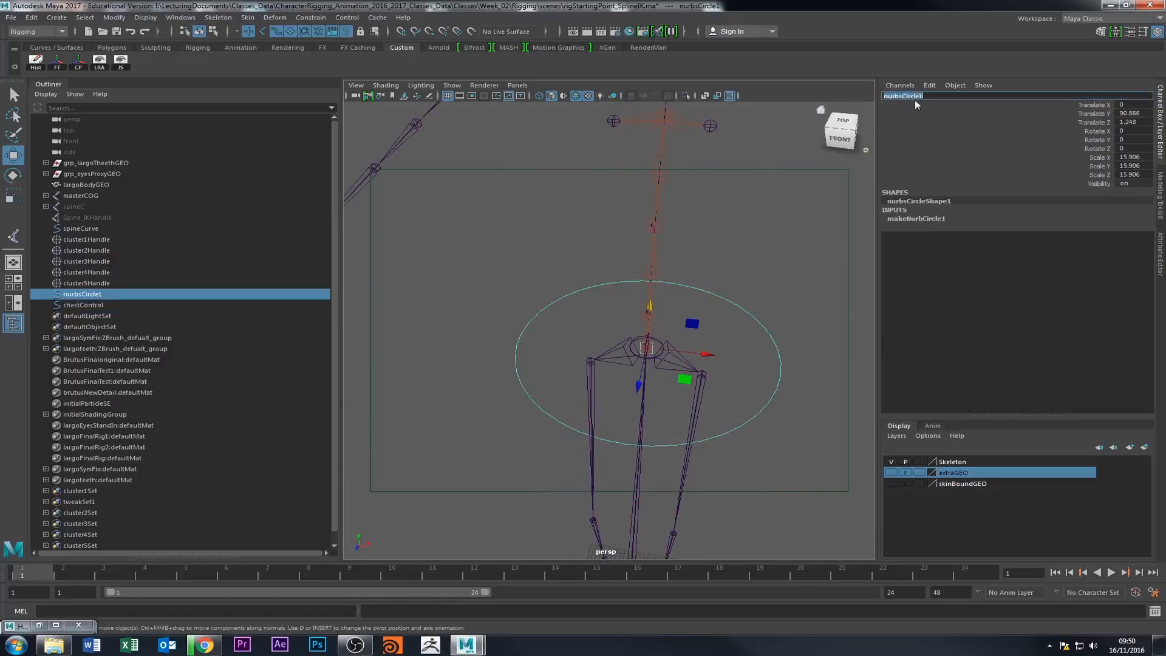
{"action": "type", "text": "hips_Ctrl"}
{"action": "key", "text": "Return"}
Rename the circle around the chest to chest_Ctrl to match the hip control's naming.
{"action": "left_click_drag", "start_coordinate": [386, 342], "coordinate": [746, 409], "text": "alt"}
{"action": "left_click", "coordinate": [748, 230]}
{"action": "left_click", "coordinate": [906, 96]}
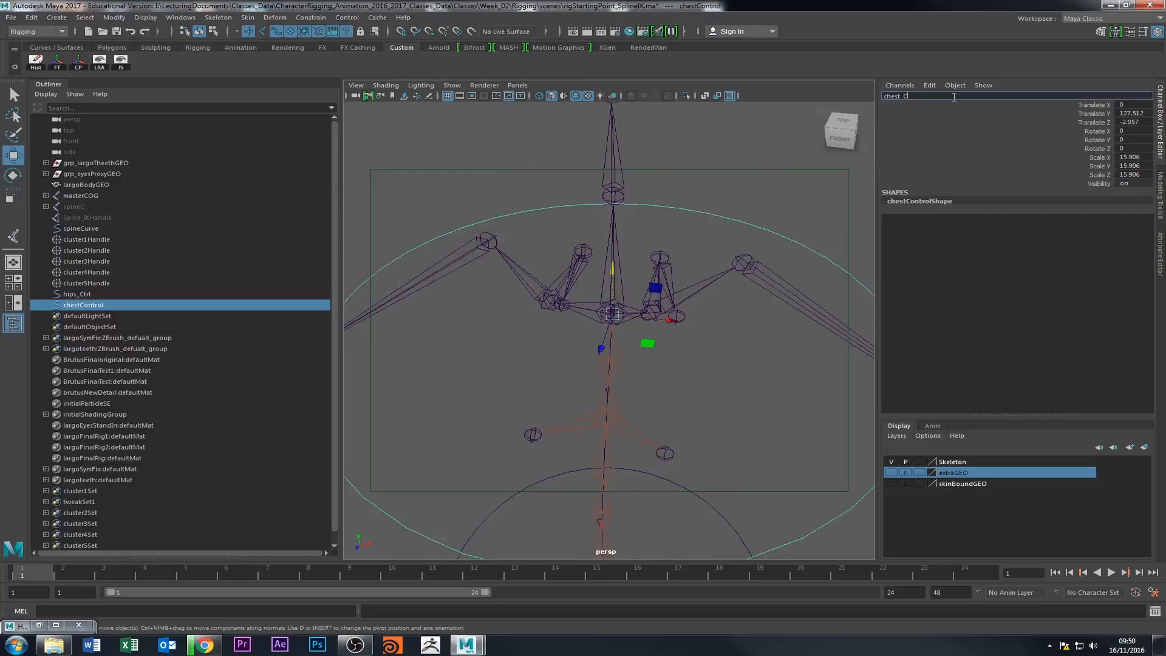
{"action": "type", "text": "chest_Ctrl"}
{"action": "key", "text": "Return"}
Delete the history and freeze the transformations of both hips_Ctrl and chest_Ctrl.
{"action": "right_click_drag", "start_coordinate": [470, 350], "coordinate": [565, 218], "text": "alt"}
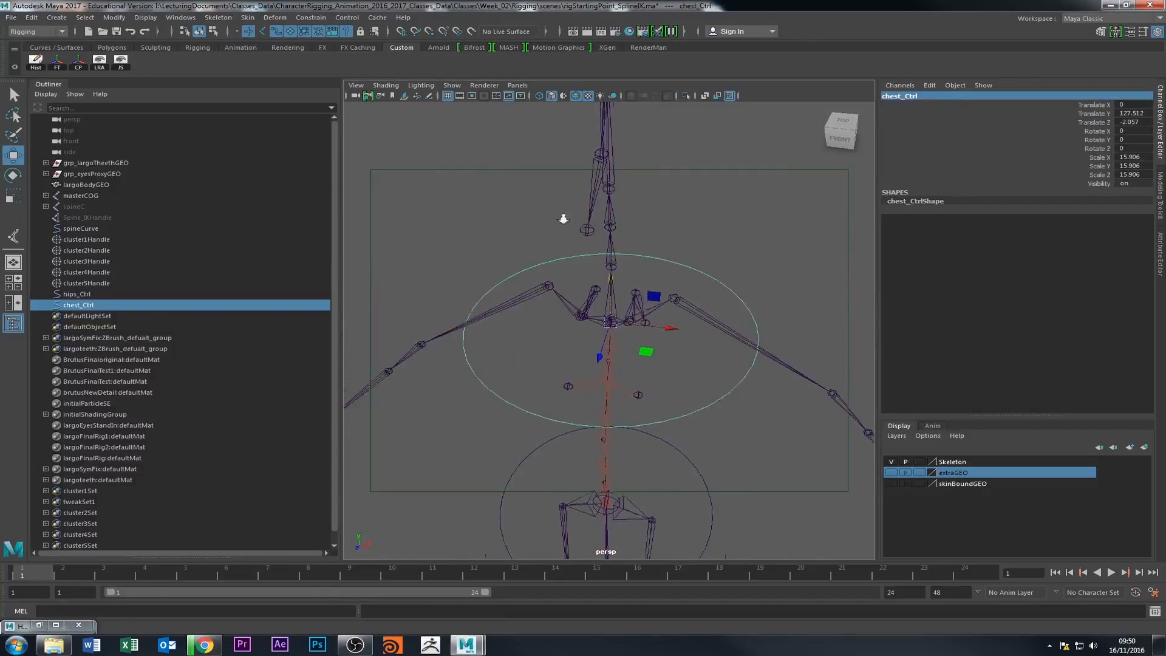
{"action": "middle_click_drag", "start_coordinate": [683, 437], "coordinate": [729, 237], "text": "alt"}
{"action": "right_click_drag", "start_coordinate": [728, 237], "coordinate": [719, 218], "text": "alt"}
{"action": "left_click", "coordinate": [733, 333], "text": "shift"}
{"action": "key", "text": "f"}
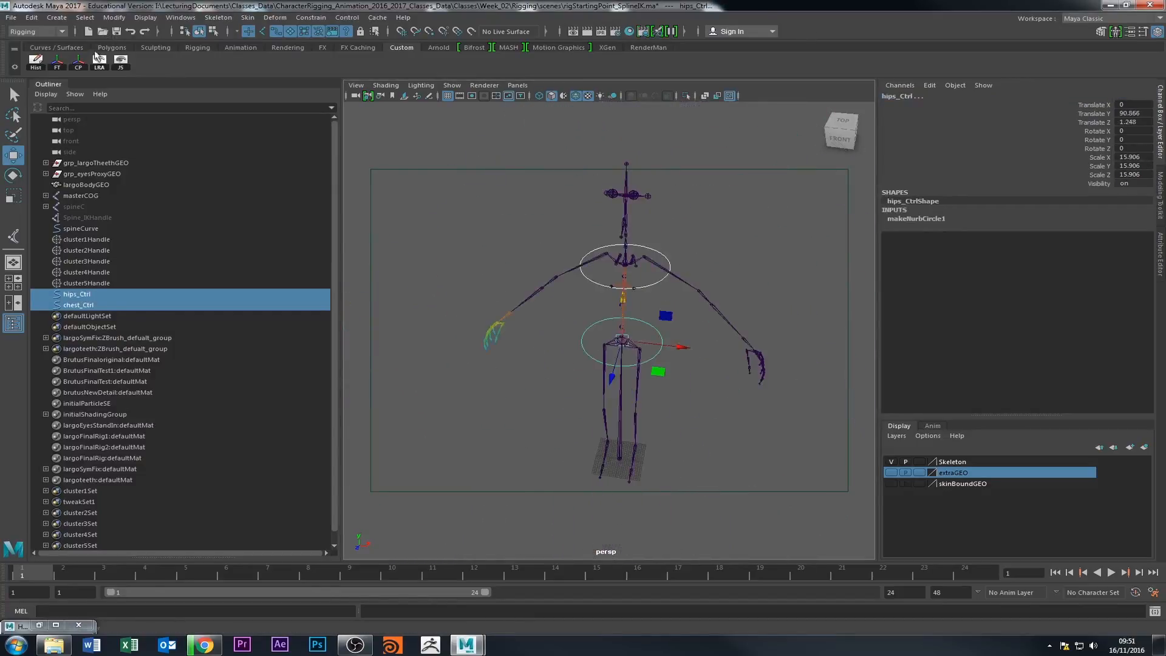
{"action": "left_click", "coordinate": [34, 63]}
{"action": "left_click", "coordinate": [57, 62]}
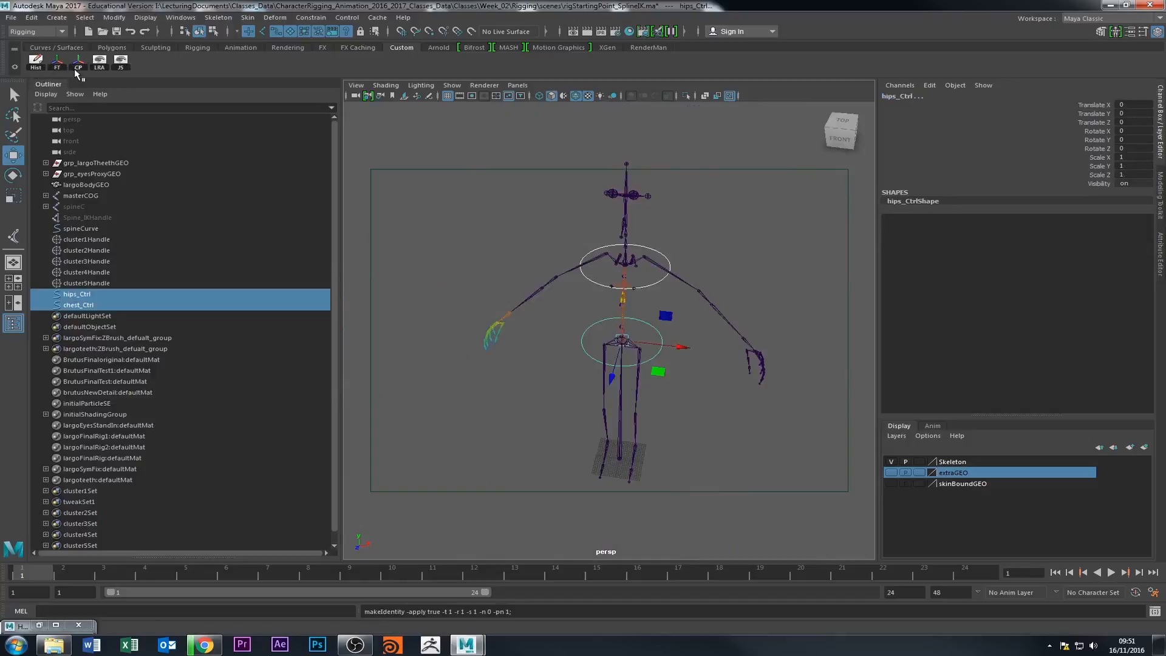
{"action": "left_click", "coordinate": [483, 419]}
{"action": "left_click", "coordinate": [662, 253]}
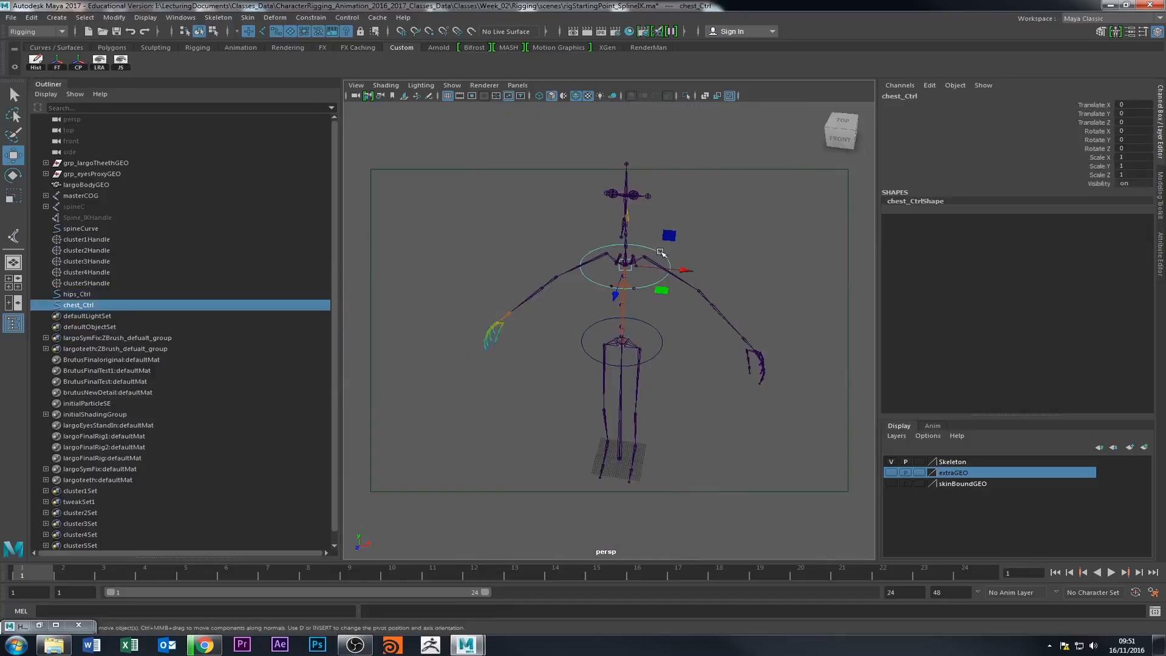
{"action": "left_click_drag", "start_coordinate": [662, 253], "coordinate": [474, 277], "text": "alt"}
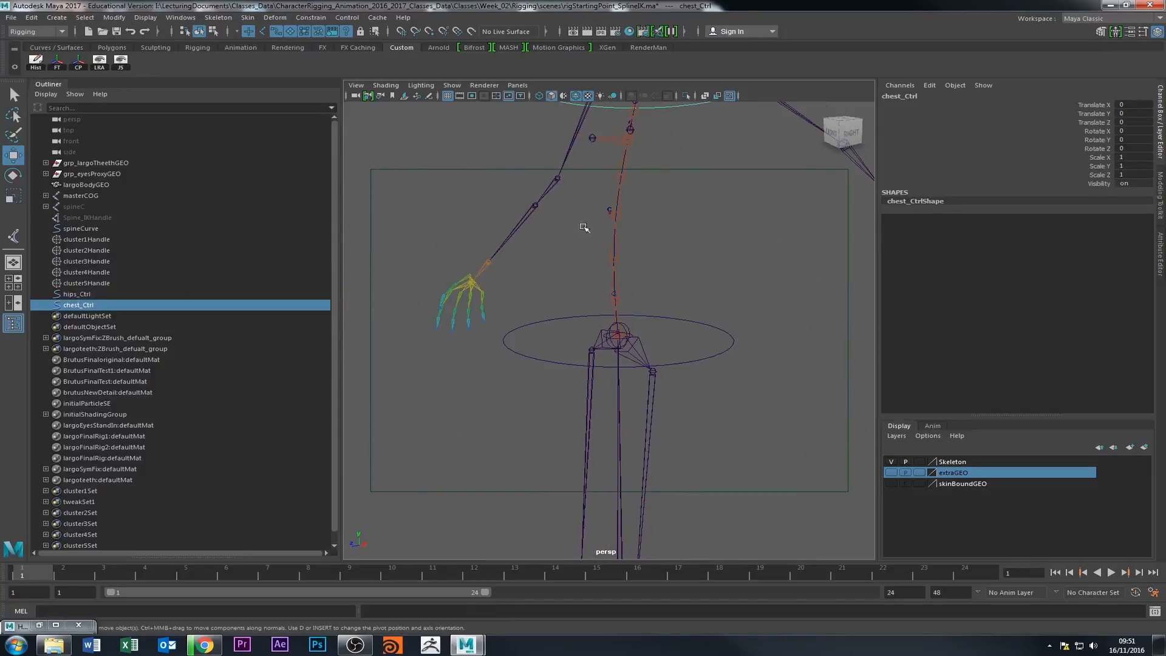
{"action": "left_click_drag", "start_coordinate": [585, 228], "coordinate": [560, 312], "text": "alt"}
{"action": "left_click", "coordinate": [559, 310]}
{"action": "left_click", "coordinate": [577, 243]}
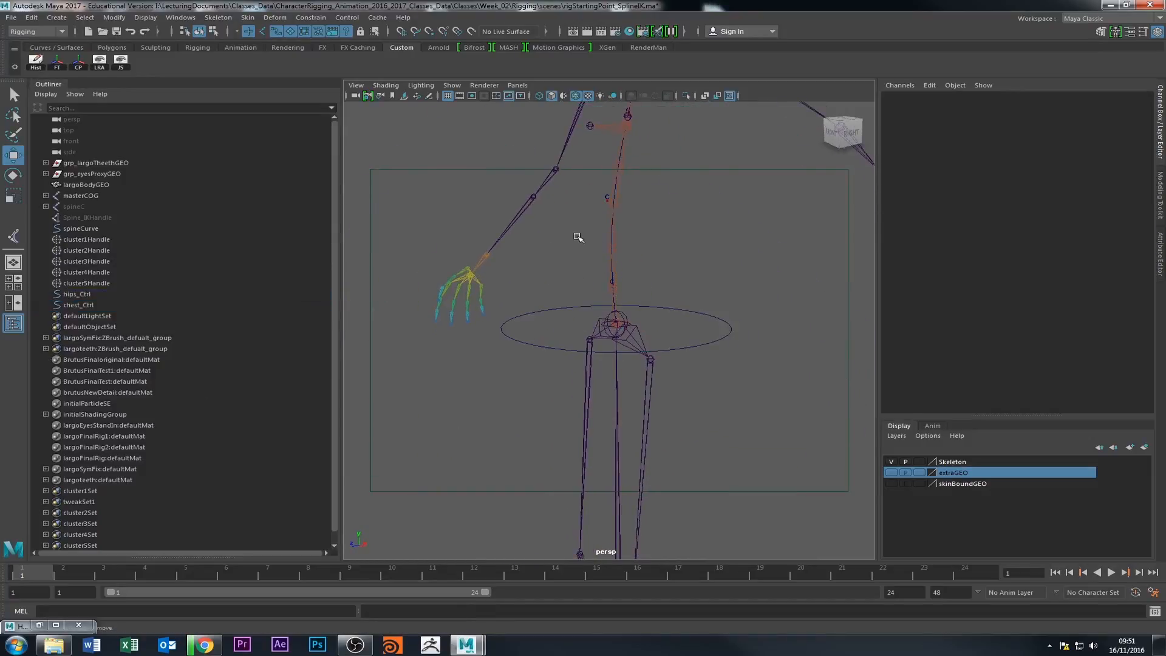
{"action": "left_click", "coordinate": [633, 330]}
{"action": "left_click", "coordinate": [702, 279]}
{"action": "left_click_drag", "start_coordinate": [596, 251], "coordinate": [638, 340]}
Parent cluster4Handle and cluster5Handle under the hips_Ctrl circle.
{"action": "left_click", "coordinate": [97, 273]}
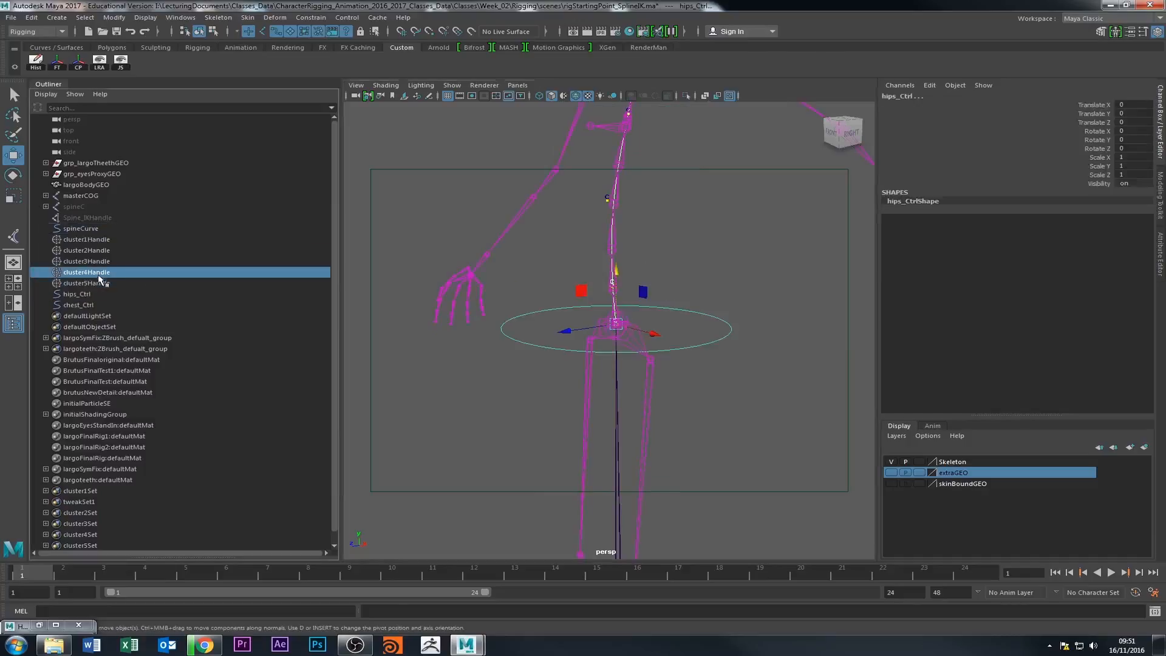
{"action": "left_click", "coordinate": [96, 282], "text": "shift"}
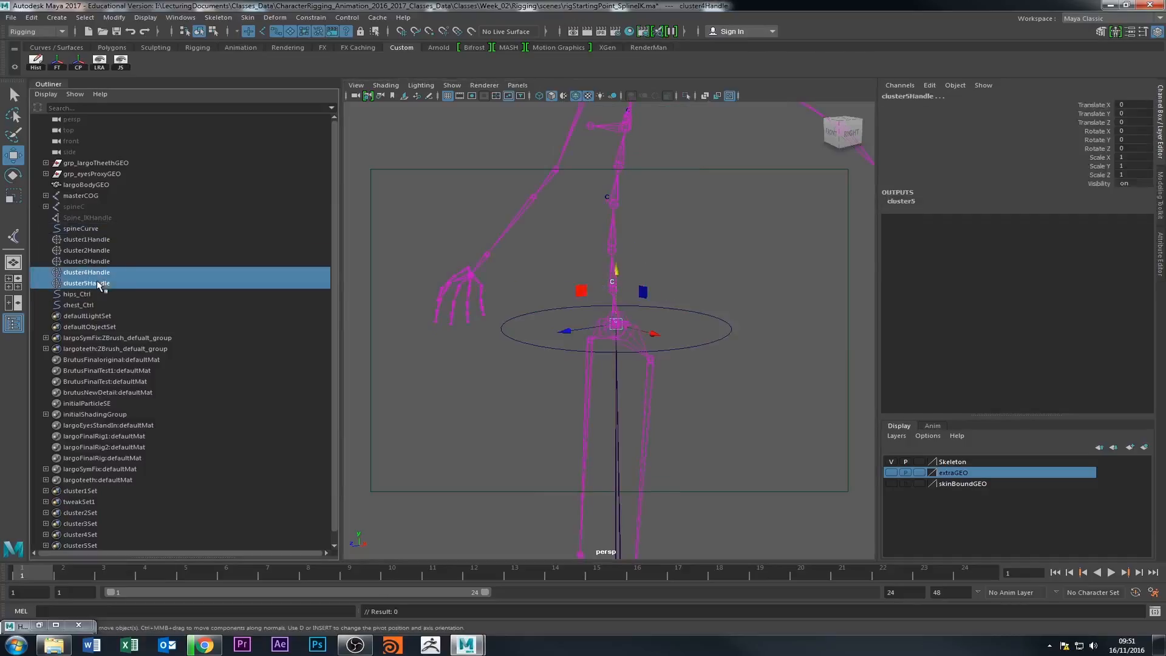
{"action": "left_click", "coordinate": [730, 329], "text": "shift"}
{"action": "key", "text": "p"}
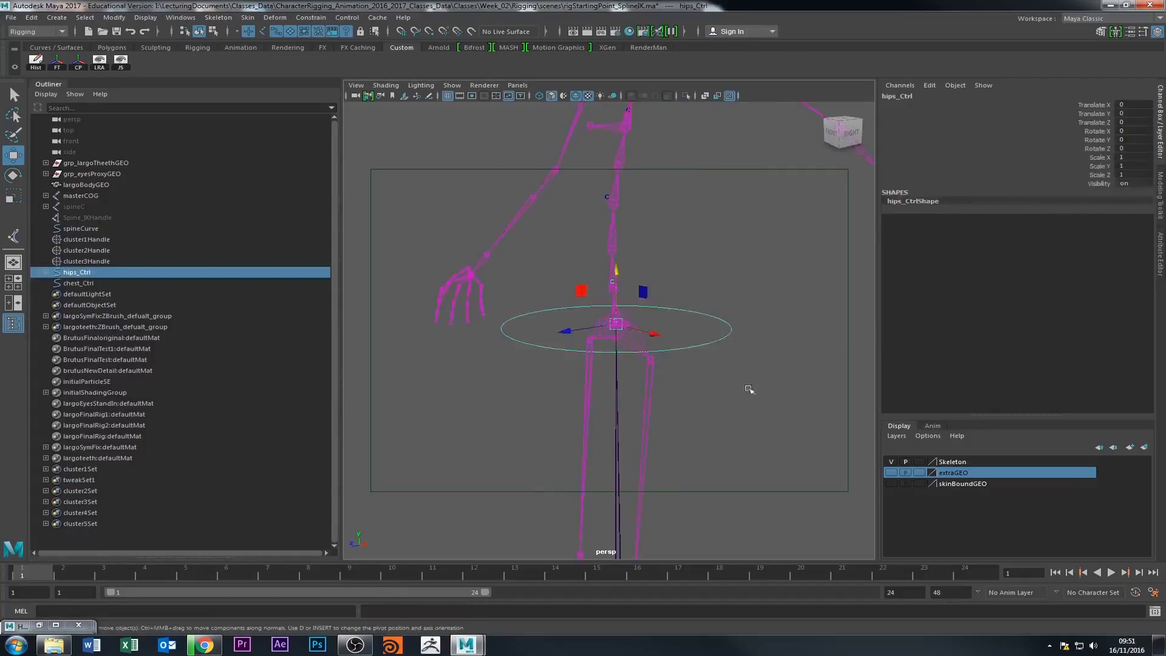
Test the hips_Ctrl circle's influence on the lower spine and undo the test changes.
{"action": "left_click_drag", "start_coordinate": [749, 391], "coordinate": [646, 363], "text": "alt"}
{"action": "left_click", "coordinate": [658, 324]}
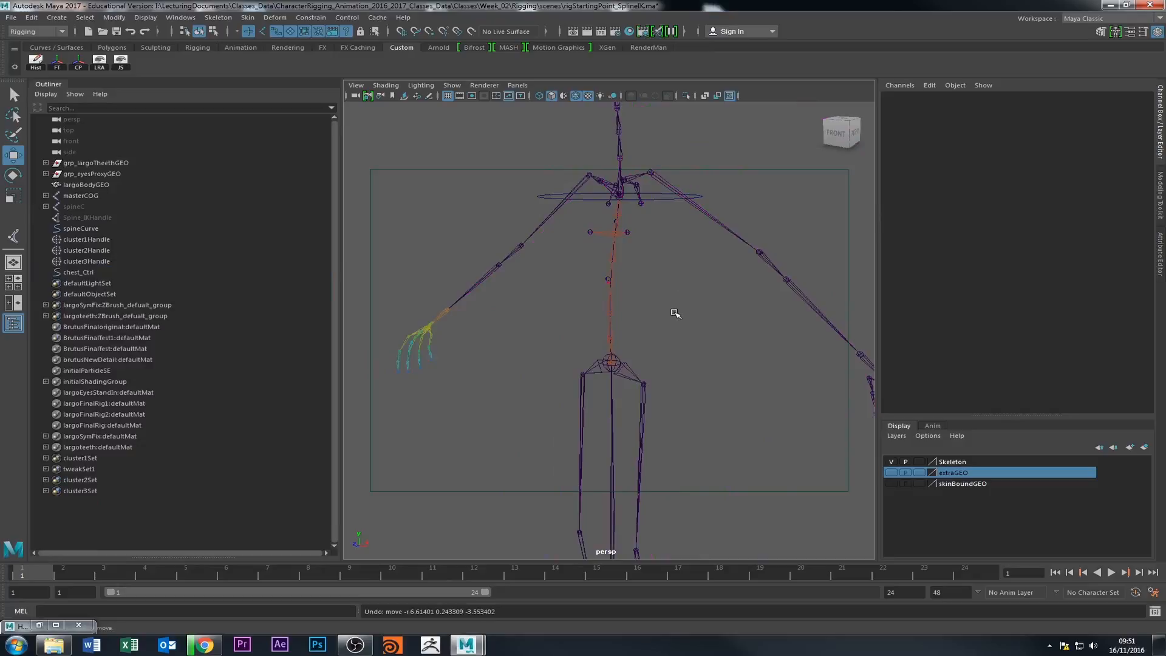
{"action": "key", "text": "ctrl+z"}
{"action": "left_click", "coordinate": [687, 250]}
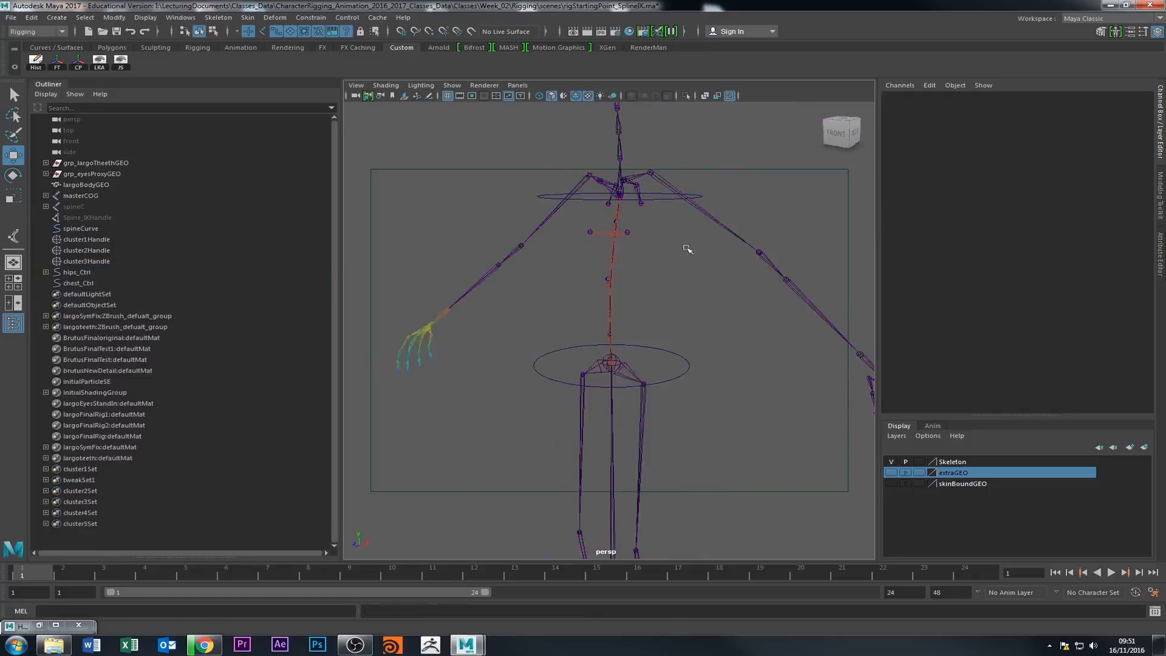
Parent cluster1Handle and cluster2Handle under the chest_Ctrl circle.
{"action": "middle_click_drag", "start_coordinate": [687, 249], "coordinate": [688, 326], "text": "alt"}
{"action": "scroll", "coordinate": [576, 337], "scroll_direction": "up", "scroll_amount": 3}
{"action": "left_click", "coordinate": [102, 240]}
{"action": "left_click", "coordinate": [103, 250], "text": "shift"}
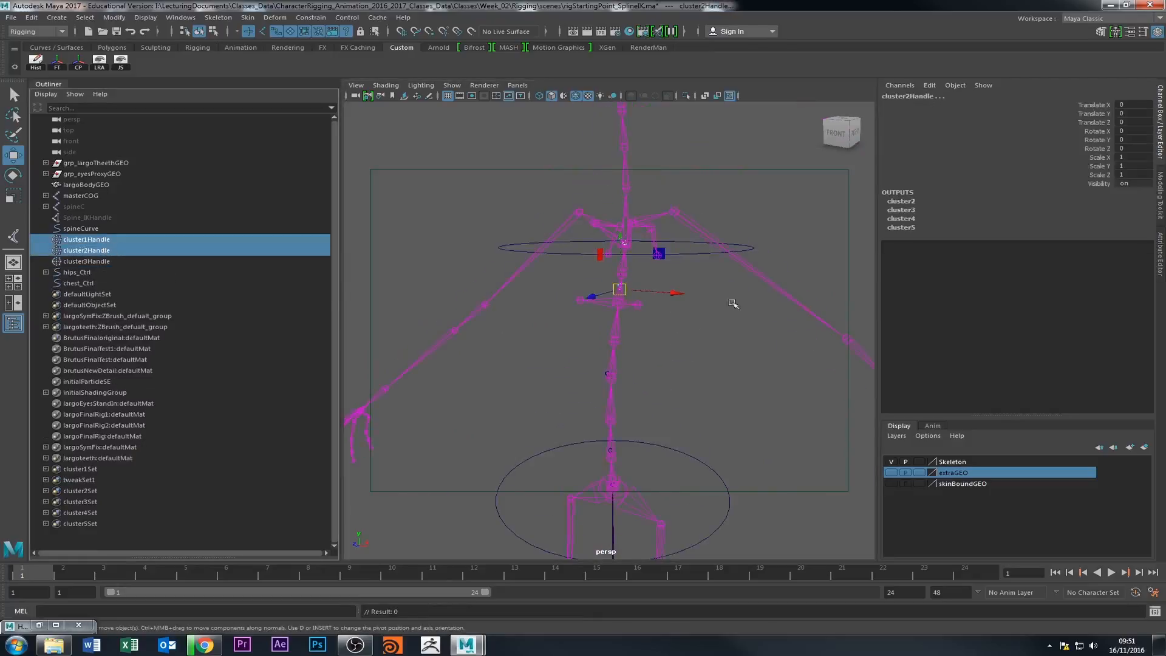
{"action": "left_click", "coordinate": [738, 250], "text": "shift"}
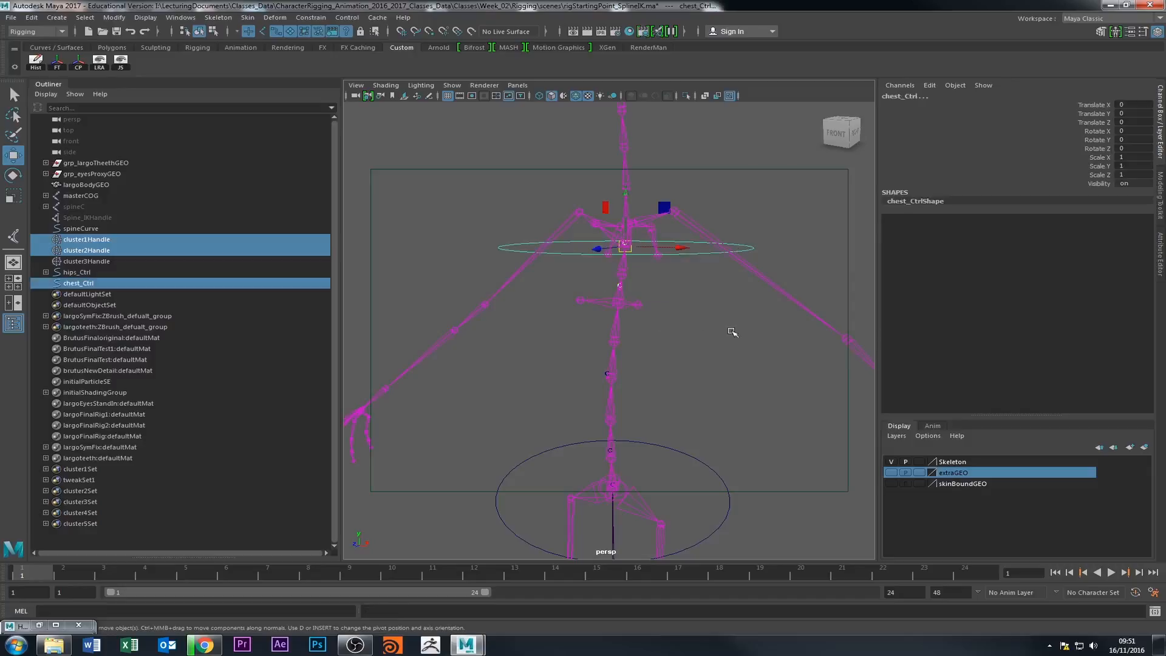
{"action": "key", "text": "p"}
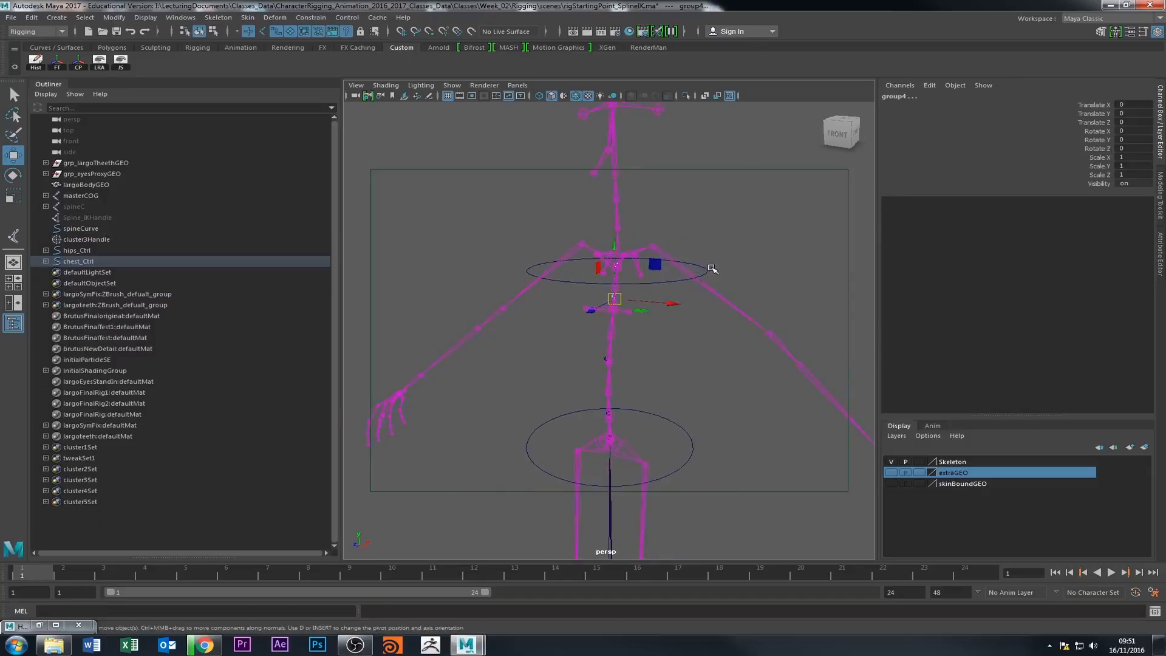
Test-move chest_Ctrl freely to check that the upper spine follows, and undo the move.
{"action": "left_click", "coordinate": [712, 269]}
{"action": "left_click_drag", "start_coordinate": [615, 265], "coordinate": [627, 285]}
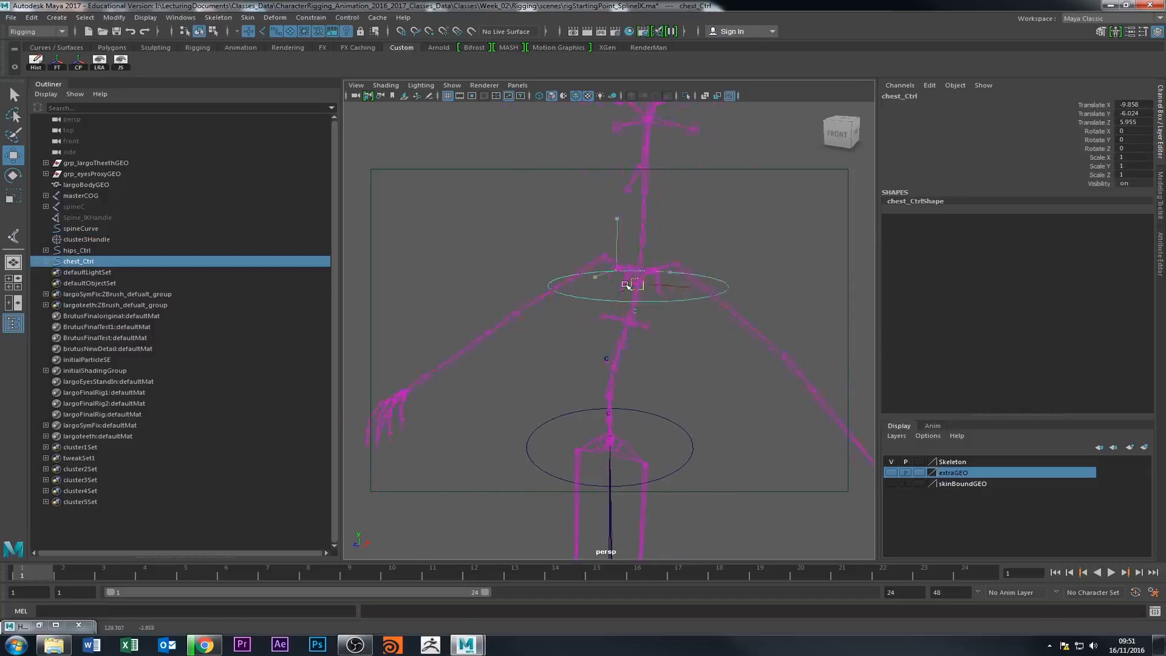
{"action": "key", "text": "ctrl+z"}
Constrain cluster3Handle to both chest_Ctrl and hips_Ctrl so the middle of the spine follows the two controls.
{"action": "left_click_drag", "start_coordinate": [645, 356], "coordinate": [689, 368], "text": "alt"}
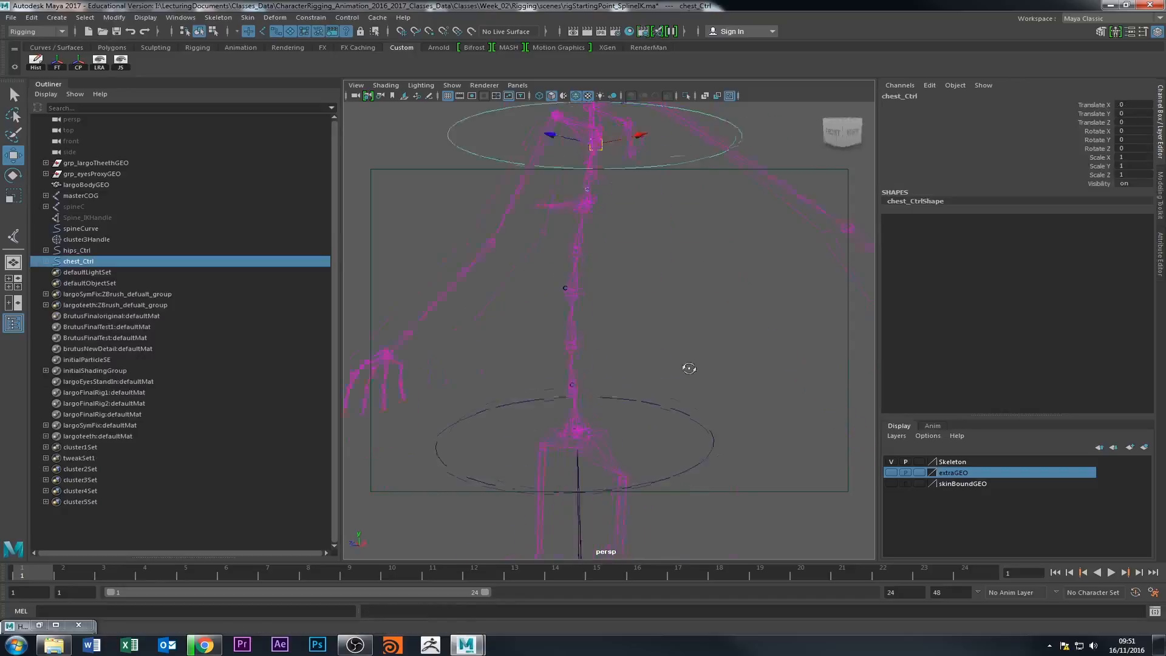
{"action": "left_click", "coordinate": [690, 220]}
{"action": "left_click", "coordinate": [680, 159]}
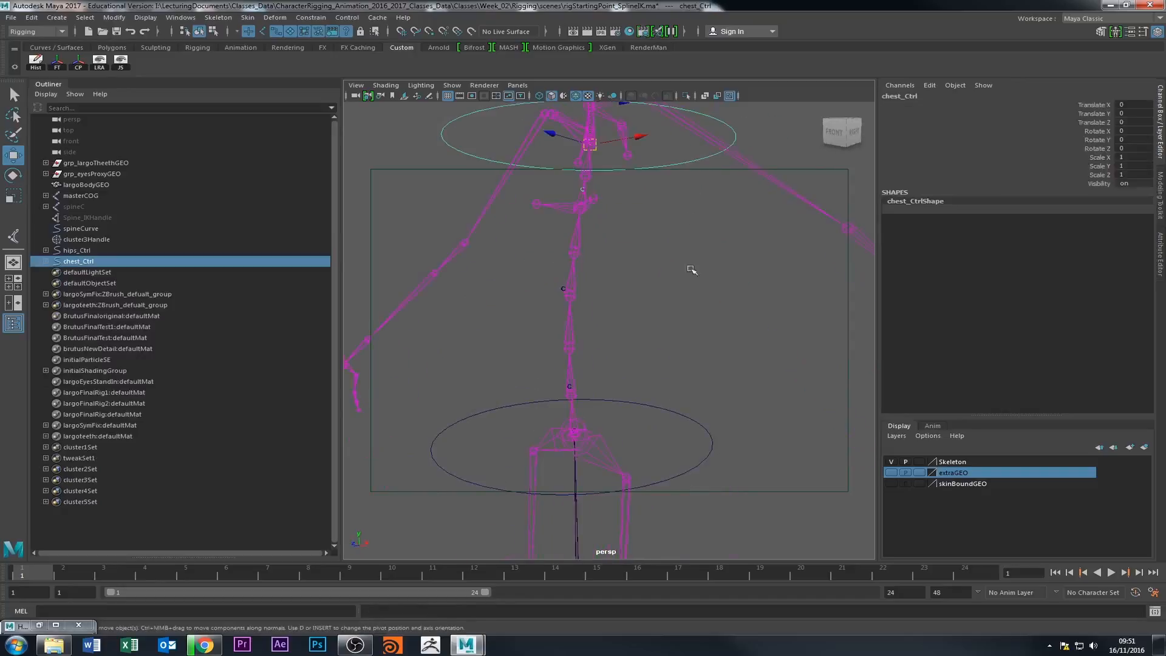
{"action": "left_click", "coordinate": [680, 414], "text": "shift"}
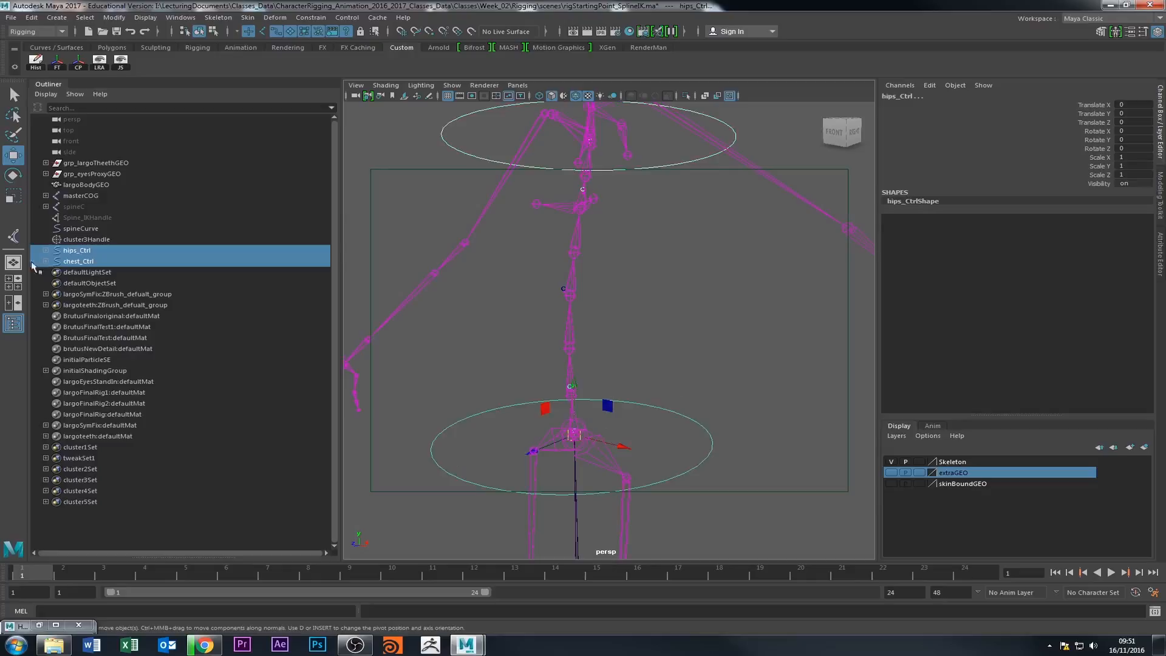
{"action": "left_click", "coordinate": [91, 240], "text": "ctrl"}
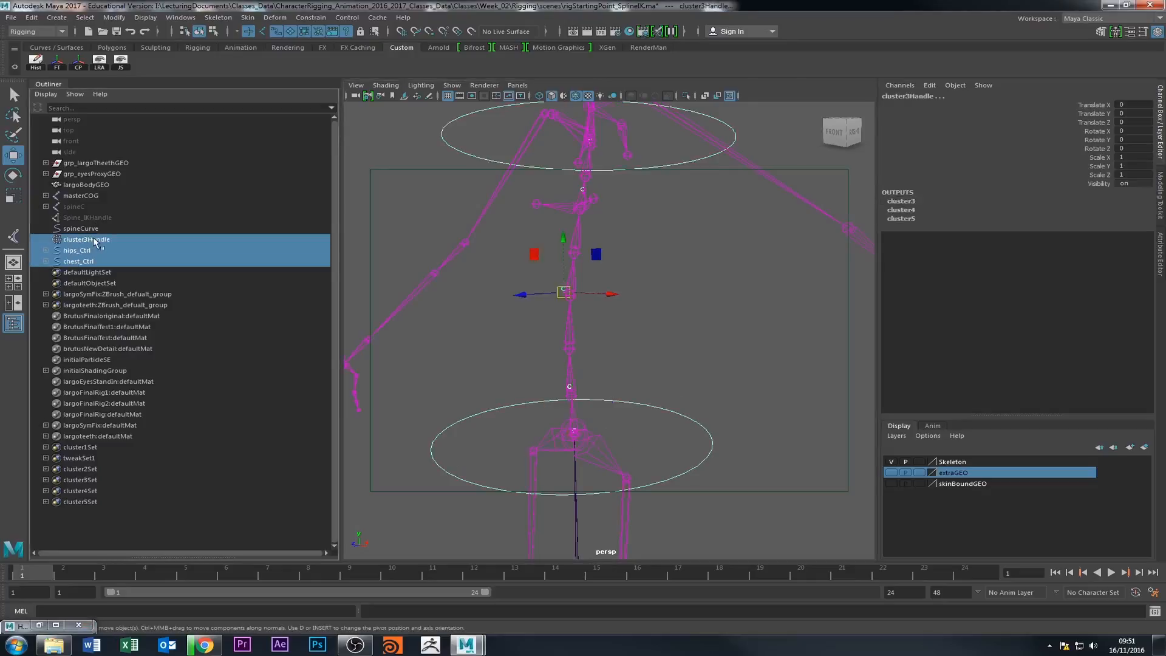
{"action": "left_click", "coordinate": [308, 17]}
{"action": "left_click", "coordinate": [318, 31]}
{"action": "left_click", "coordinate": [658, 292]}
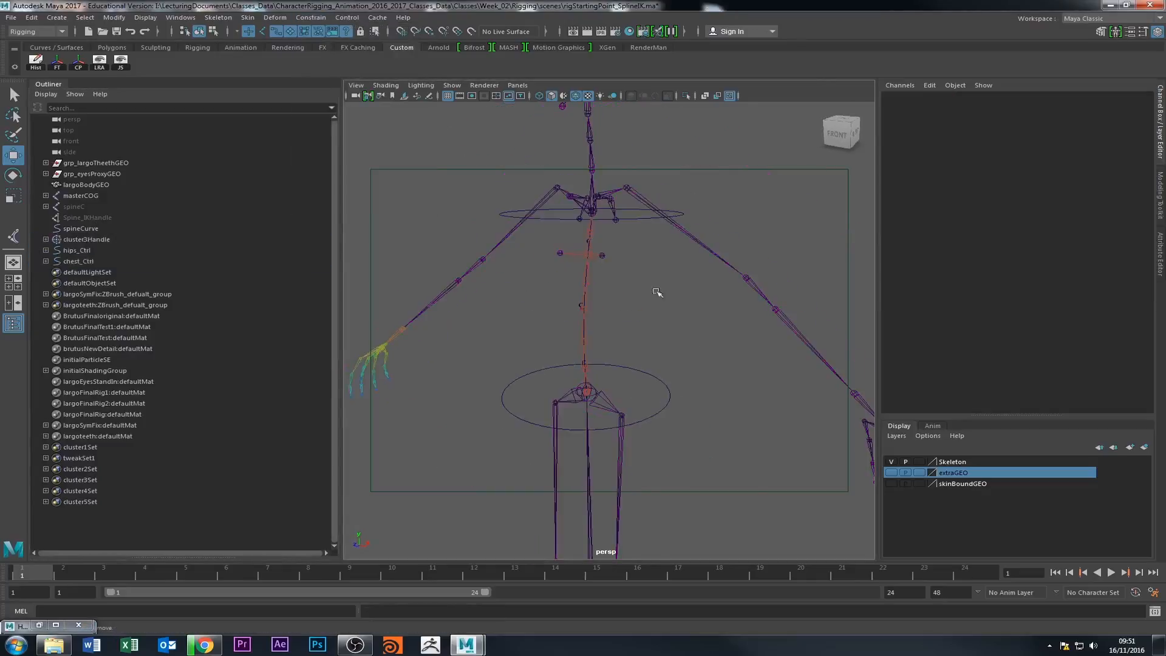
Test-move chest_Ctrl sideways and down to check that the middle of the spine follows, and undo the move.
{"action": "left_click", "coordinate": [630, 220]}
{"action": "left_click_drag", "start_coordinate": [574, 216], "coordinate": [647, 295]}
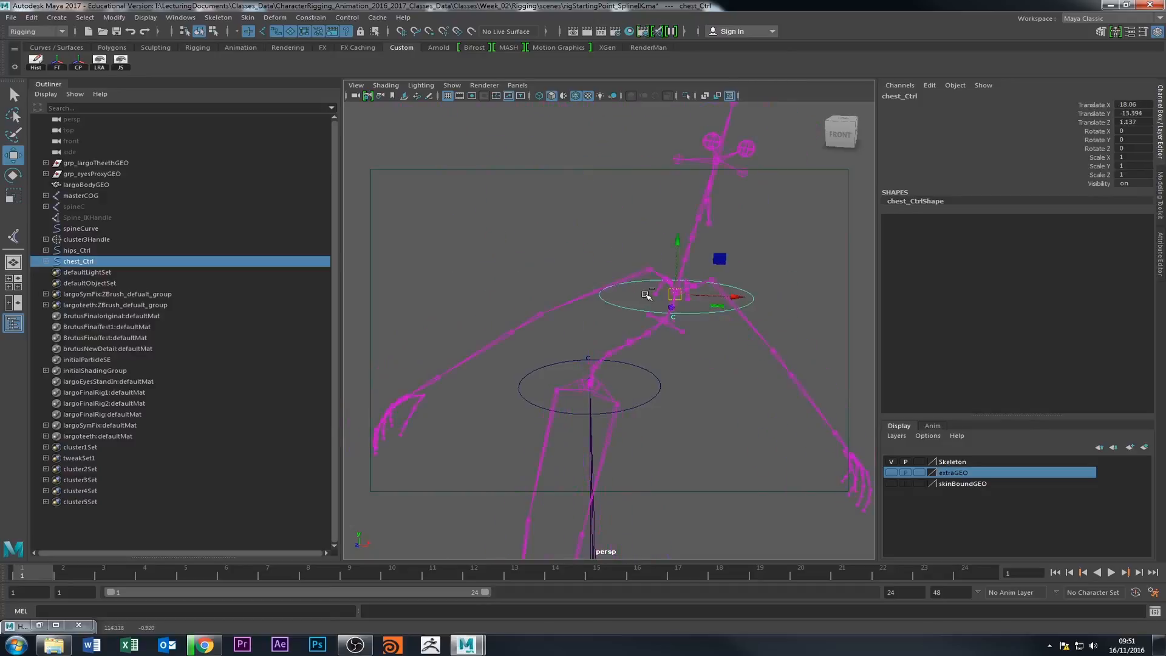
{"action": "key", "text": "ctrl+z"}
{"action": "left_click", "coordinate": [609, 402]}
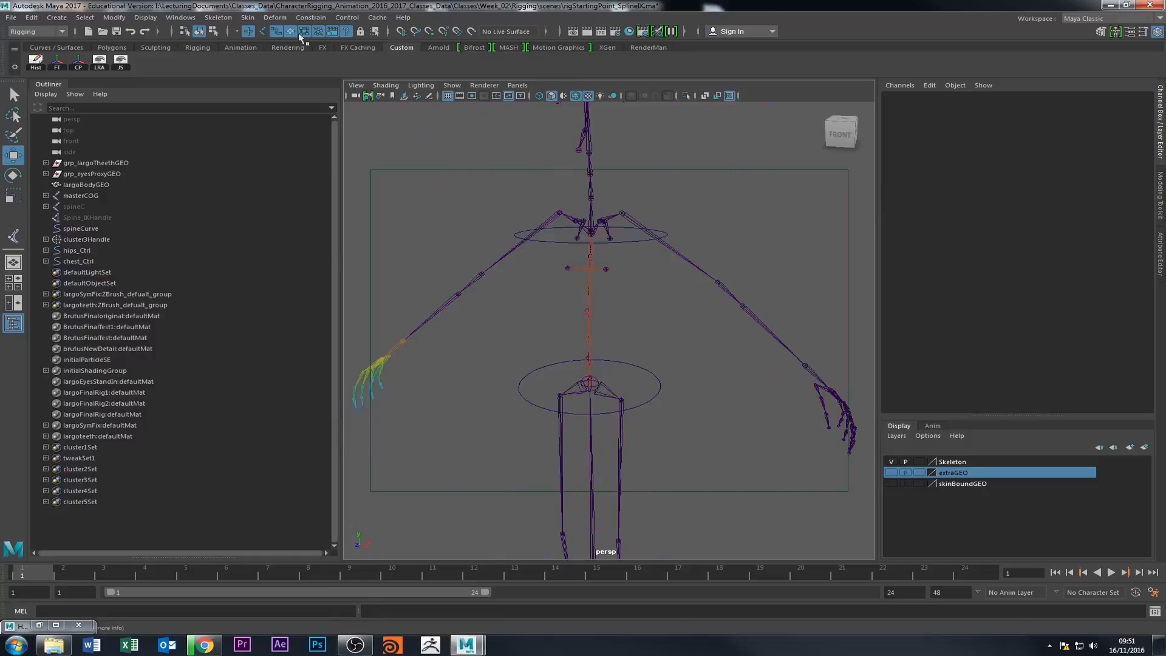
Test-move chest_Ctrl and hips_Ctrl in turn to check the spine's stretch and bend, and restore both controls' positions.
{"action": "left_click", "coordinate": [559, 473]}
{"action": "left_click_drag", "start_coordinate": [559, 472], "coordinate": [579, 329], "text": "alt"}
{"action": "left_click", "coordinate": [626, 362]}
{"action": "left_click", "coordinate": [611, 335]}
{"action": "left_click_drag", "start_coordinate": [589, 261], "coordinate": [623, 219]}
{"action": "left_click", "coordinate": [631, 424]}
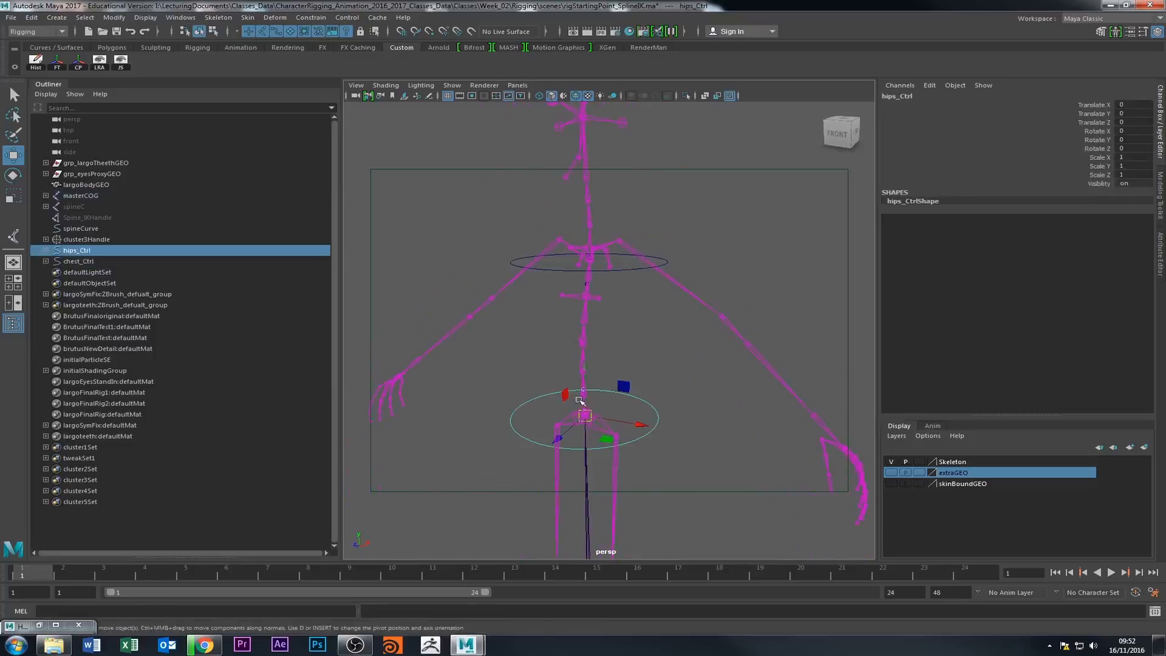
{"action": "left_click_drag", "start_coordinate": [584, 415], "coordinate": [593, 362]}
{"action": "left_click", "coordinate": [674, 359]}
Examine the spine joints and the chest_Ctrl and hips_Ctrl circles from the front, above and the side of the skeleton.
{"action": "left_click_drag", "start_coordinate": [674, 359], "coordinate": [659, 387], "text": "alt"}
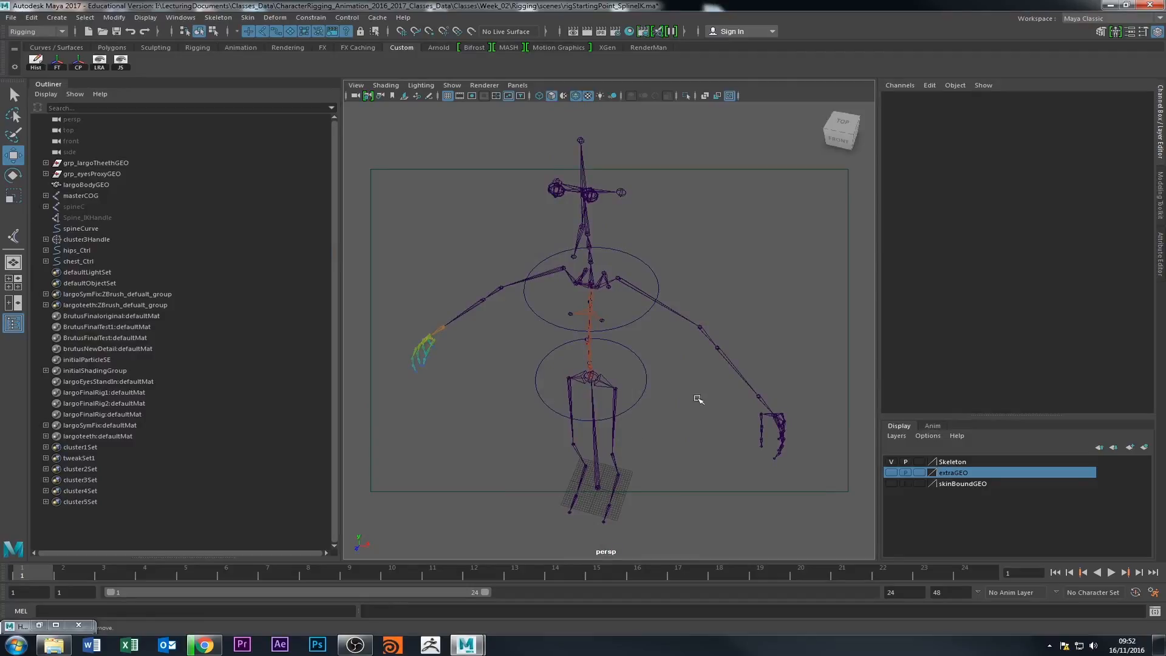
{"action": "left_click_drag", "start_coordinate": [644, 387], "coordinate": [516, 377], "text": "alt"}
{"action": "right_click_drag", "start_coordinate": [515, 378], "coordinate": [585, 391], "text": "alt"}
{"action": "left_click_drag", "start_coordinate": [569, 328], "coordinate": [556, 311], "text": "alt"}
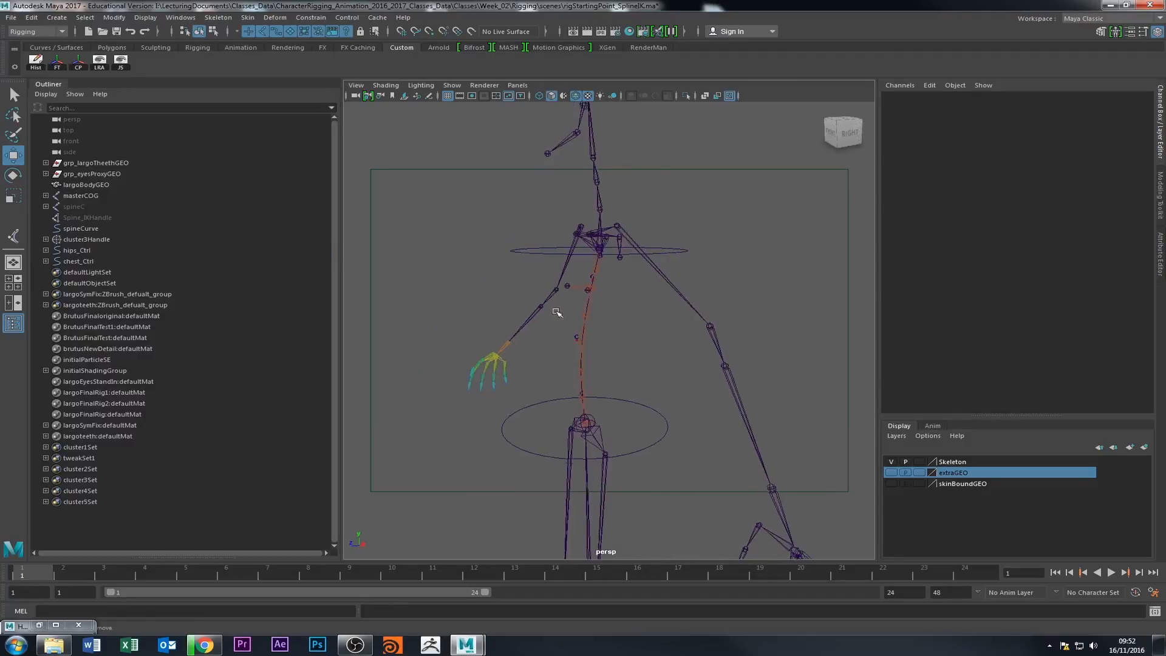
{"action": "left_click_drag", "start_coordinate": [596, 344], "coordinate": [595, 275], "text": "alt"}
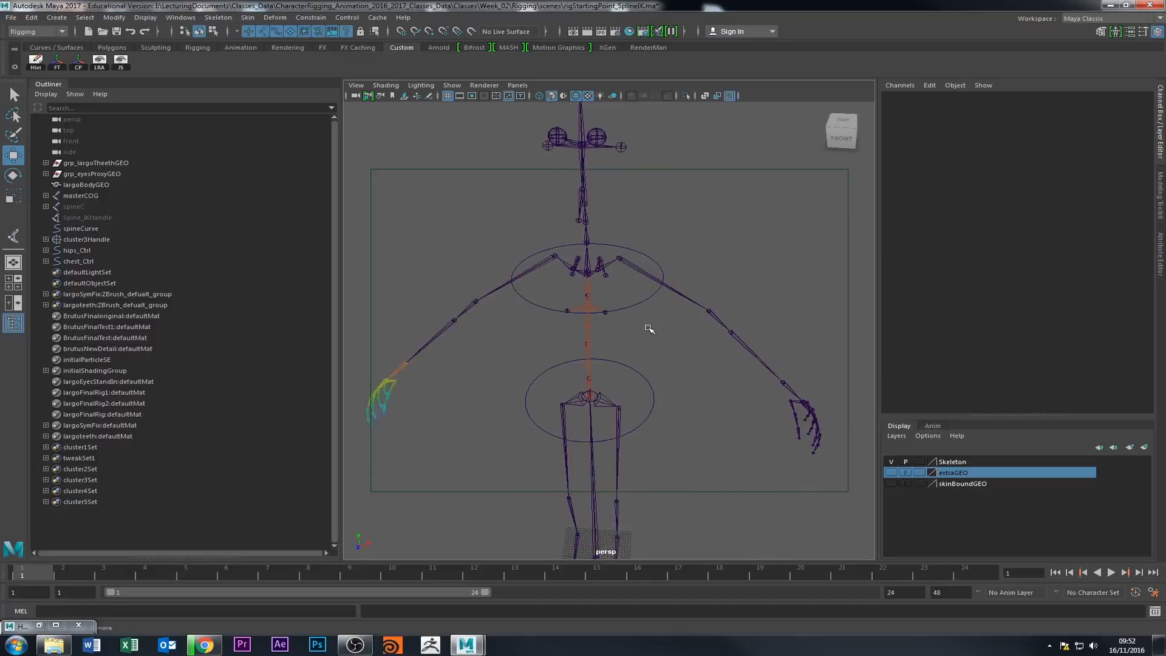
{"action": "left_click_drag", "start_coordinate": [663, 343], "coordinate": [606, 276], "text": "alt"}
{"action": "left_click", "coordinate": [628, 283]}
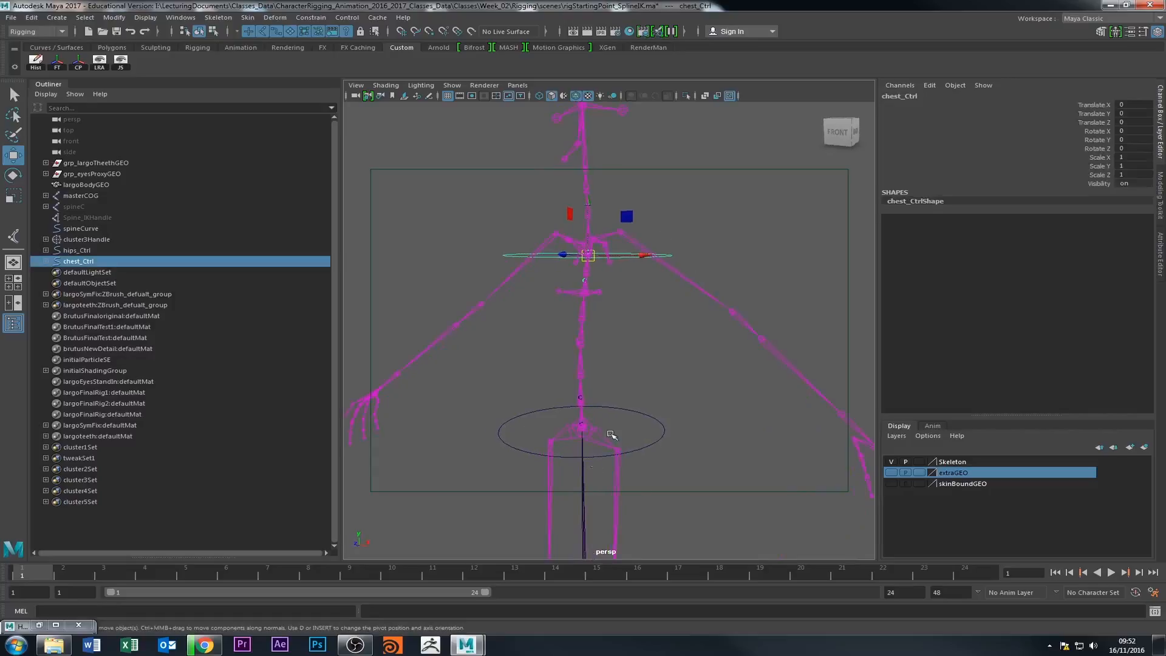
{"action": "left_click", "coordinate": [655, 442]}
{"action": "middle_click_drag", "start_coordinate": [677, 462], "coordinate": [630, 353], "text": "alt"}
{"action": "left_click_drag", "start_coordinate": [630, 353], "coordinate": [643, 388], "text": "alt"}
{"action": "right_click_drag", "start_coordinate": [644, 389], "coordinate": [556, 389], "text": "alt"}
{"action": "middle_click_drag", "start_coordinate": [555, 389], "coordinate": [559, 432], "text": "alt"}
{"action": "left_click_drag", "start_coordinate": [558, 433], "coordinate": [450, 444], "text": "alt"}
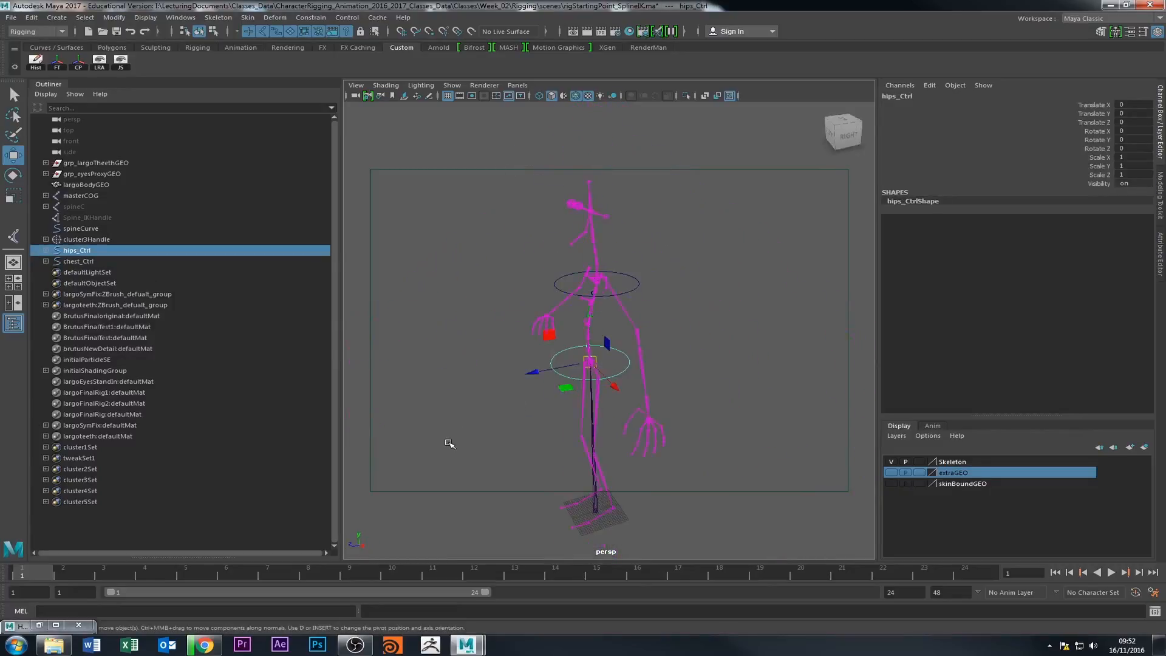